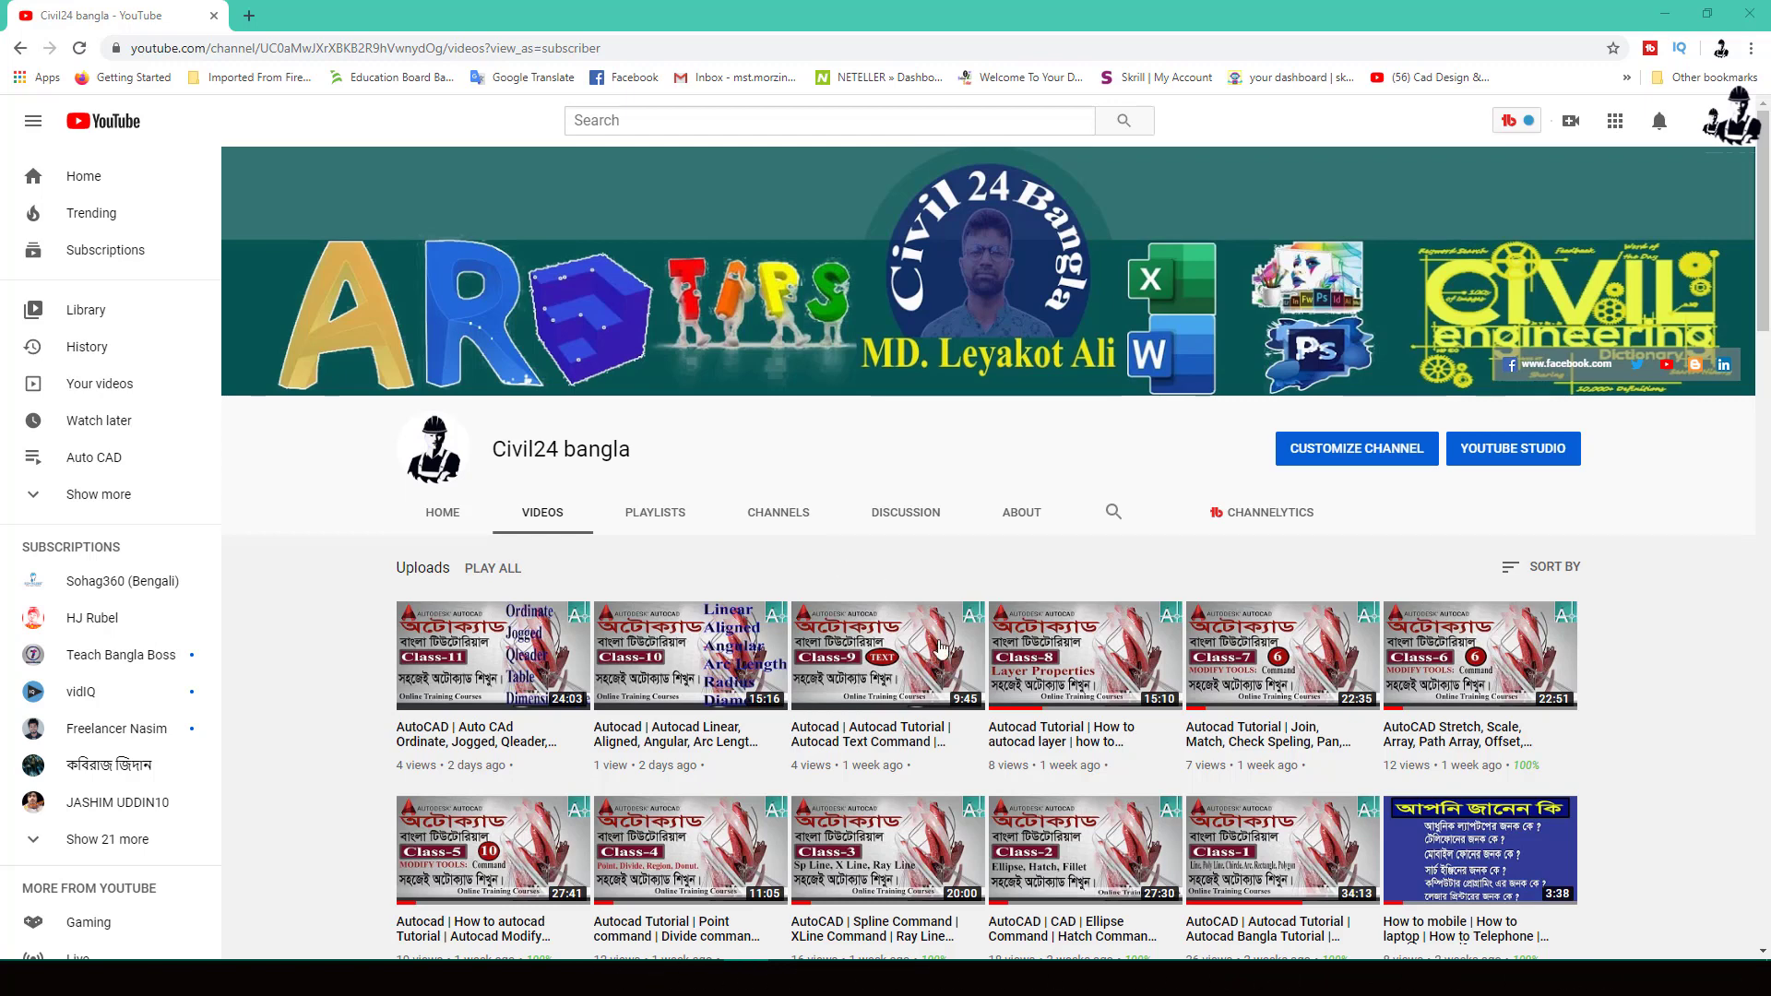
- Switch to the Auto CAD 2D 2020 Word document and review the course topics, focusing on the block commands
{"action": "mouse_move", "coordinate": [927, 978]}
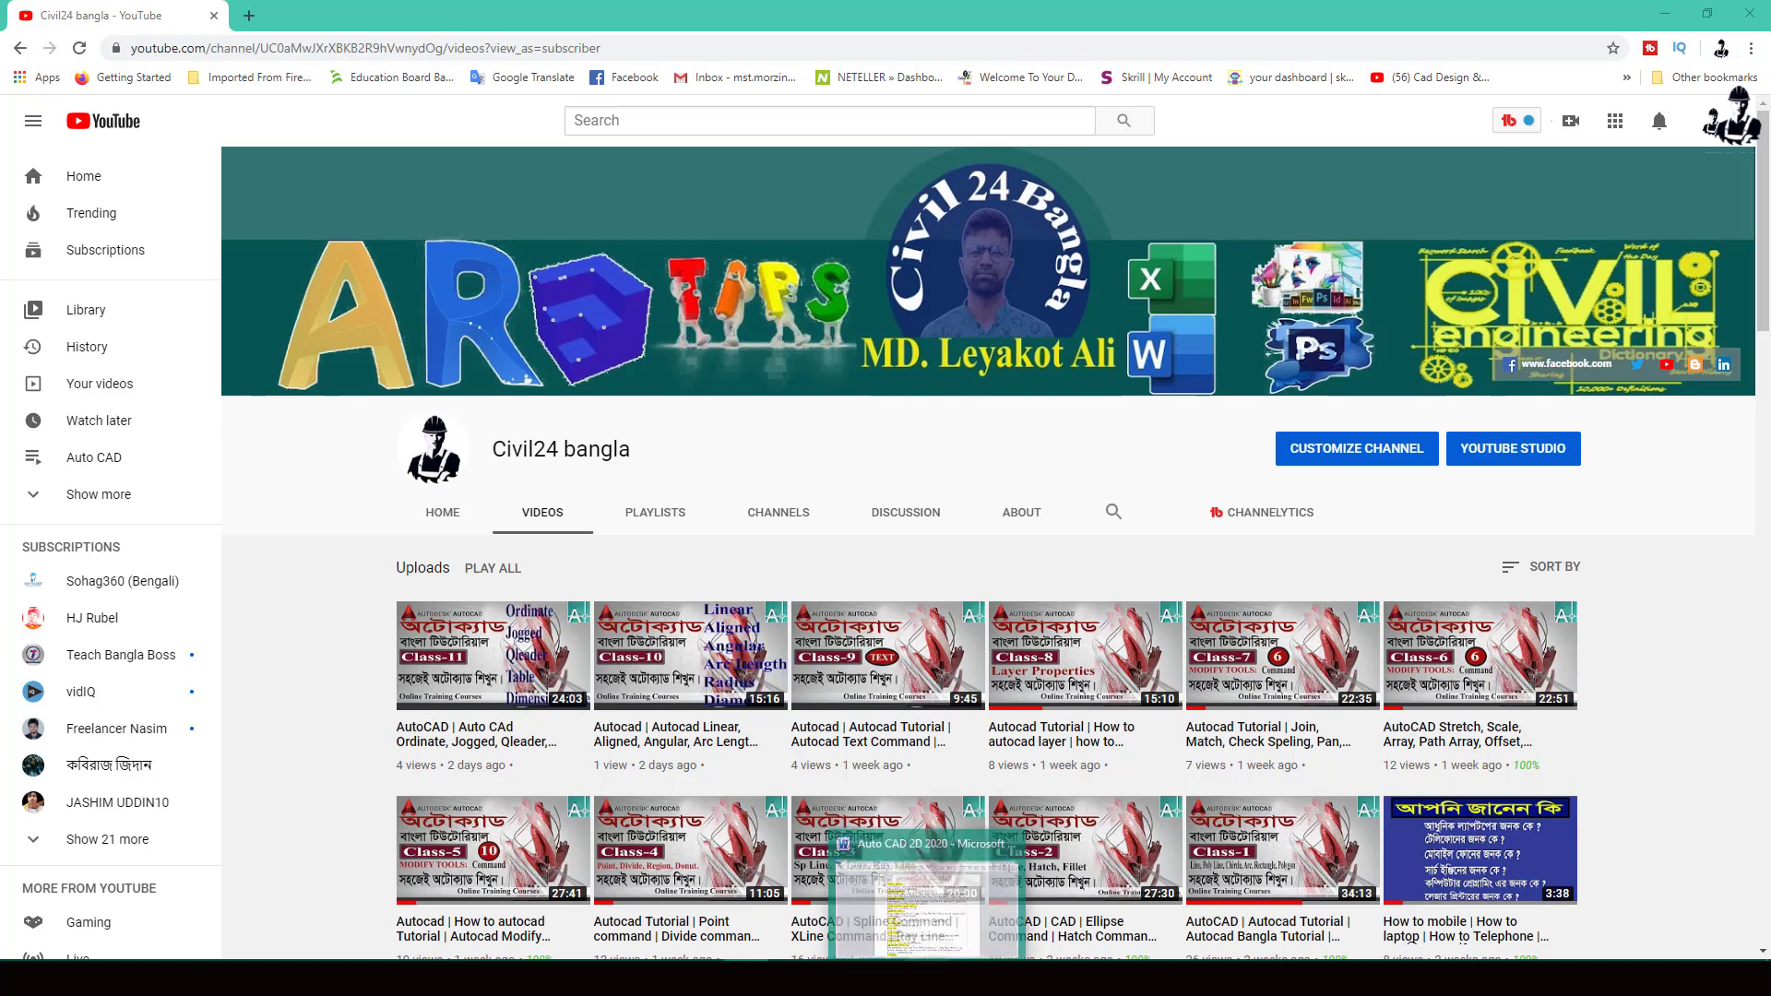
{"action": "left_click", "coordinate": [927, 899]}
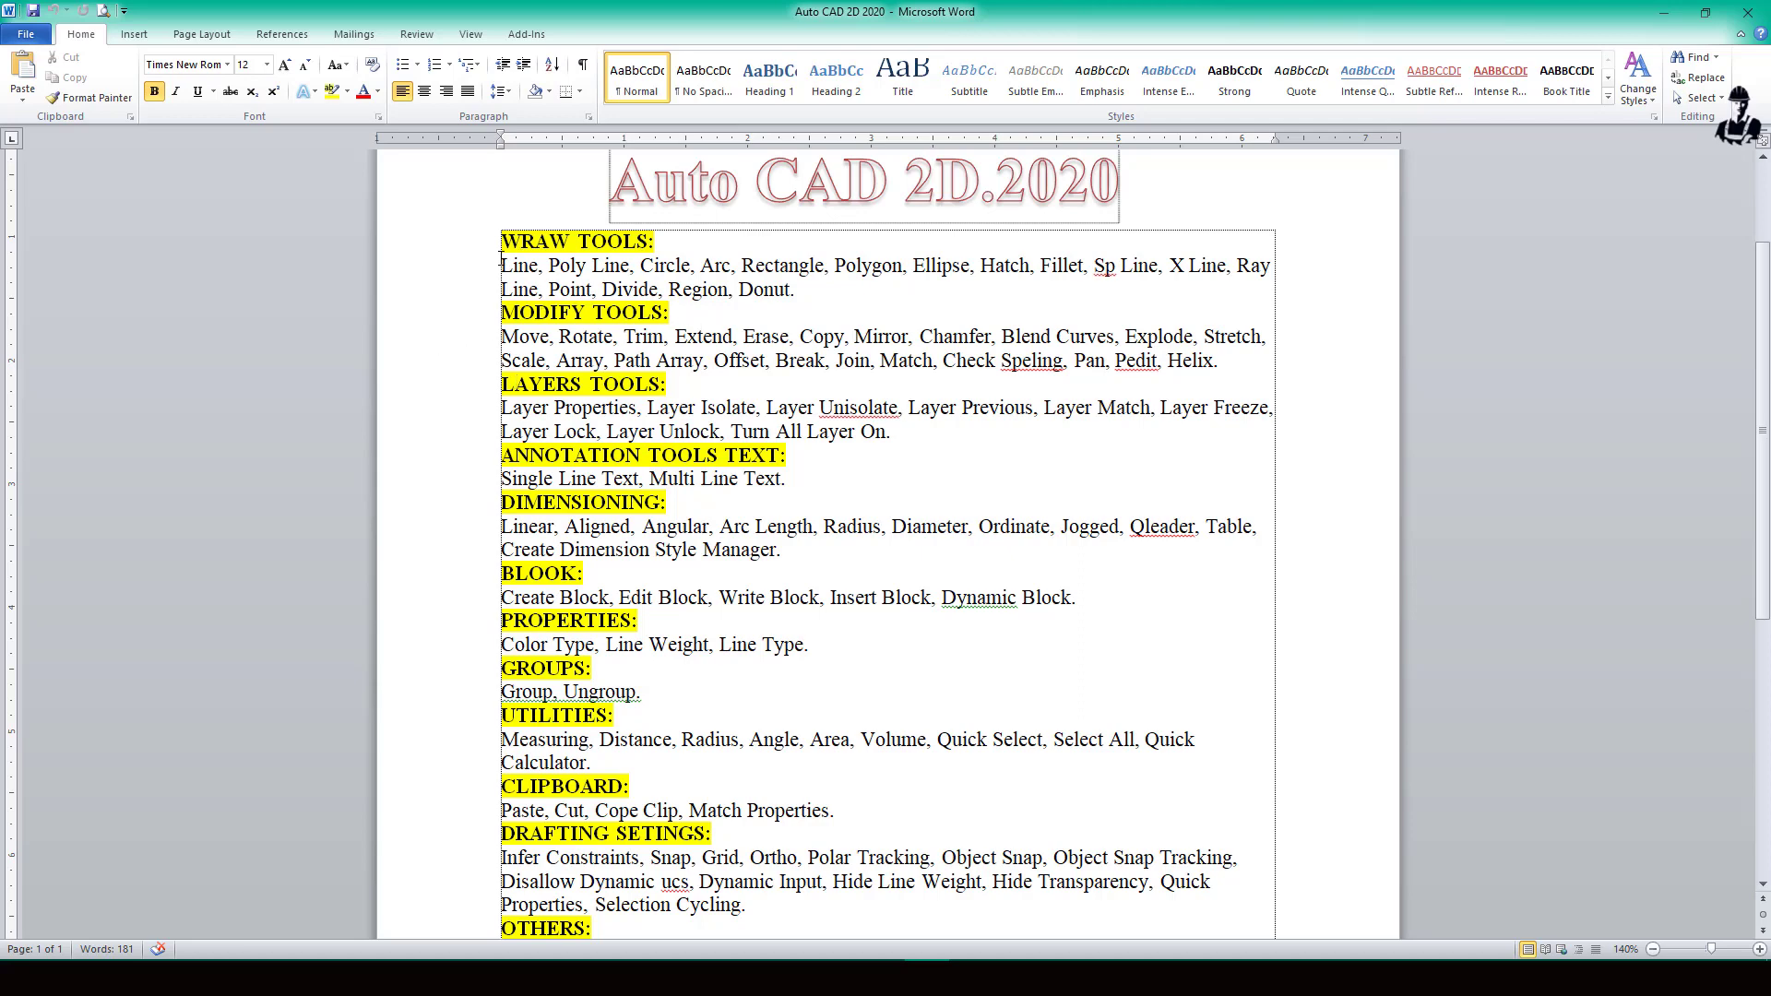
{"action": "left_click_drag", "start_coordinate": [501, 262], "coordinate": [766, 311]}
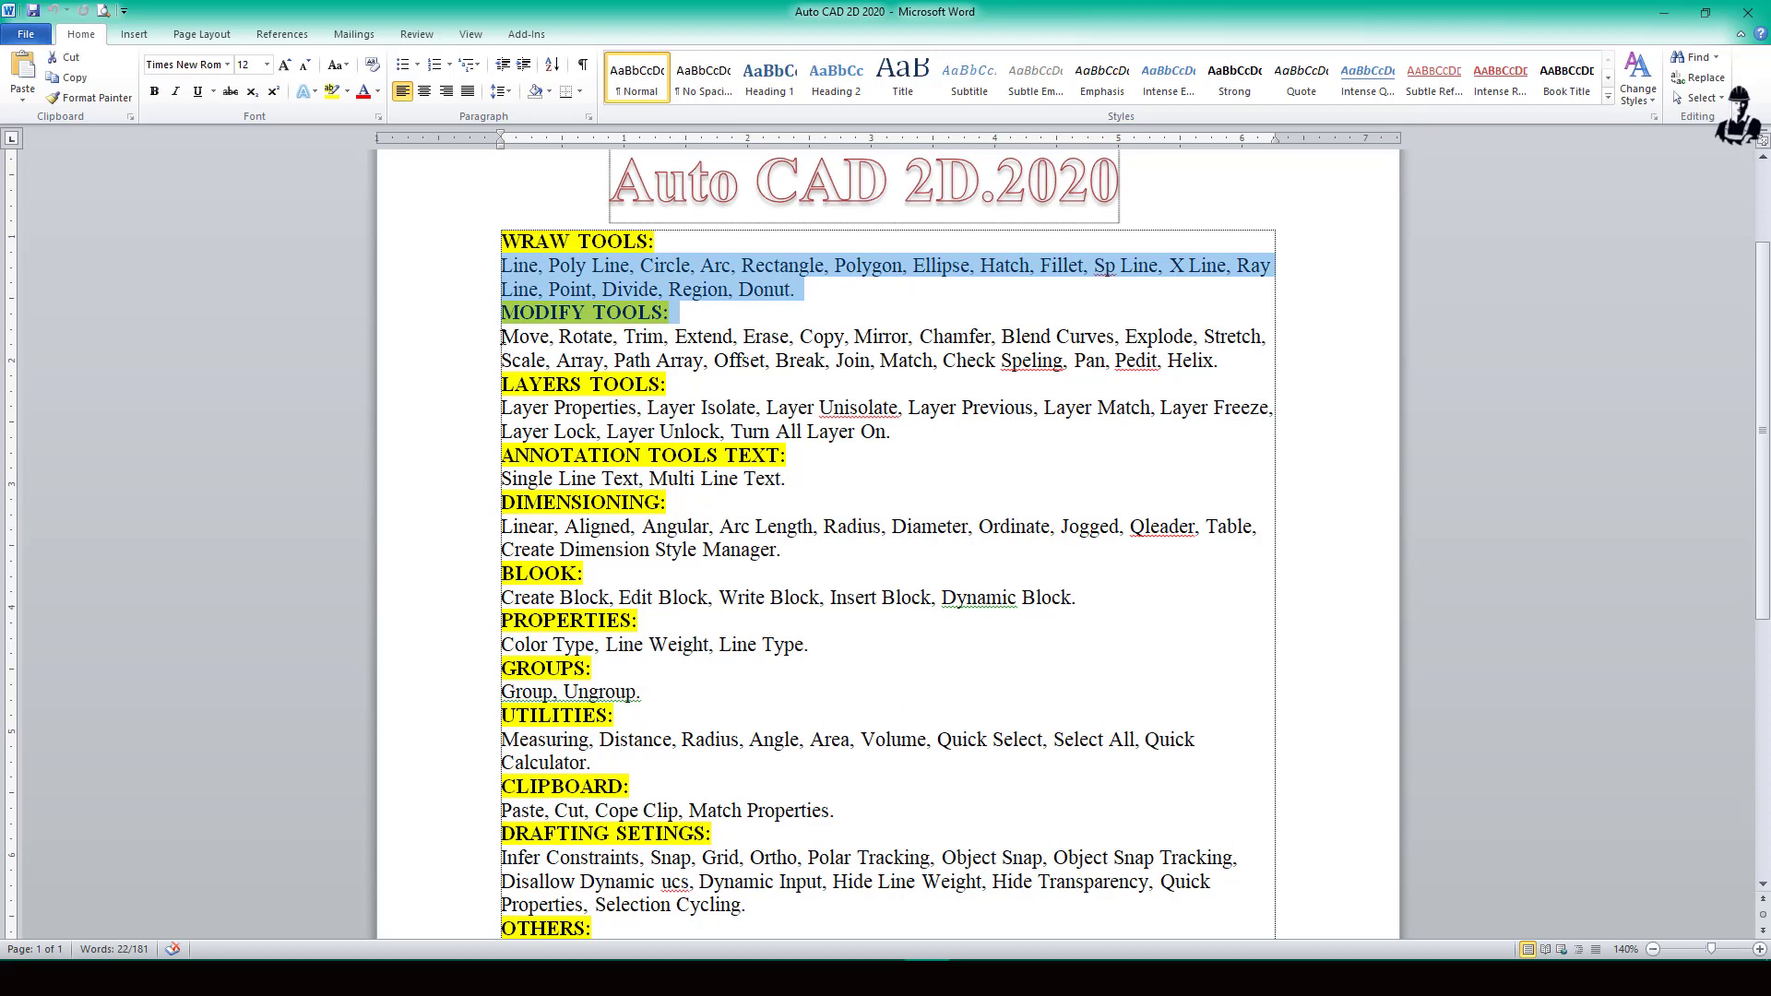
{"action": "left_click_drag", "start_coordinate": [501, 337], "coordinate": [741, 561]}
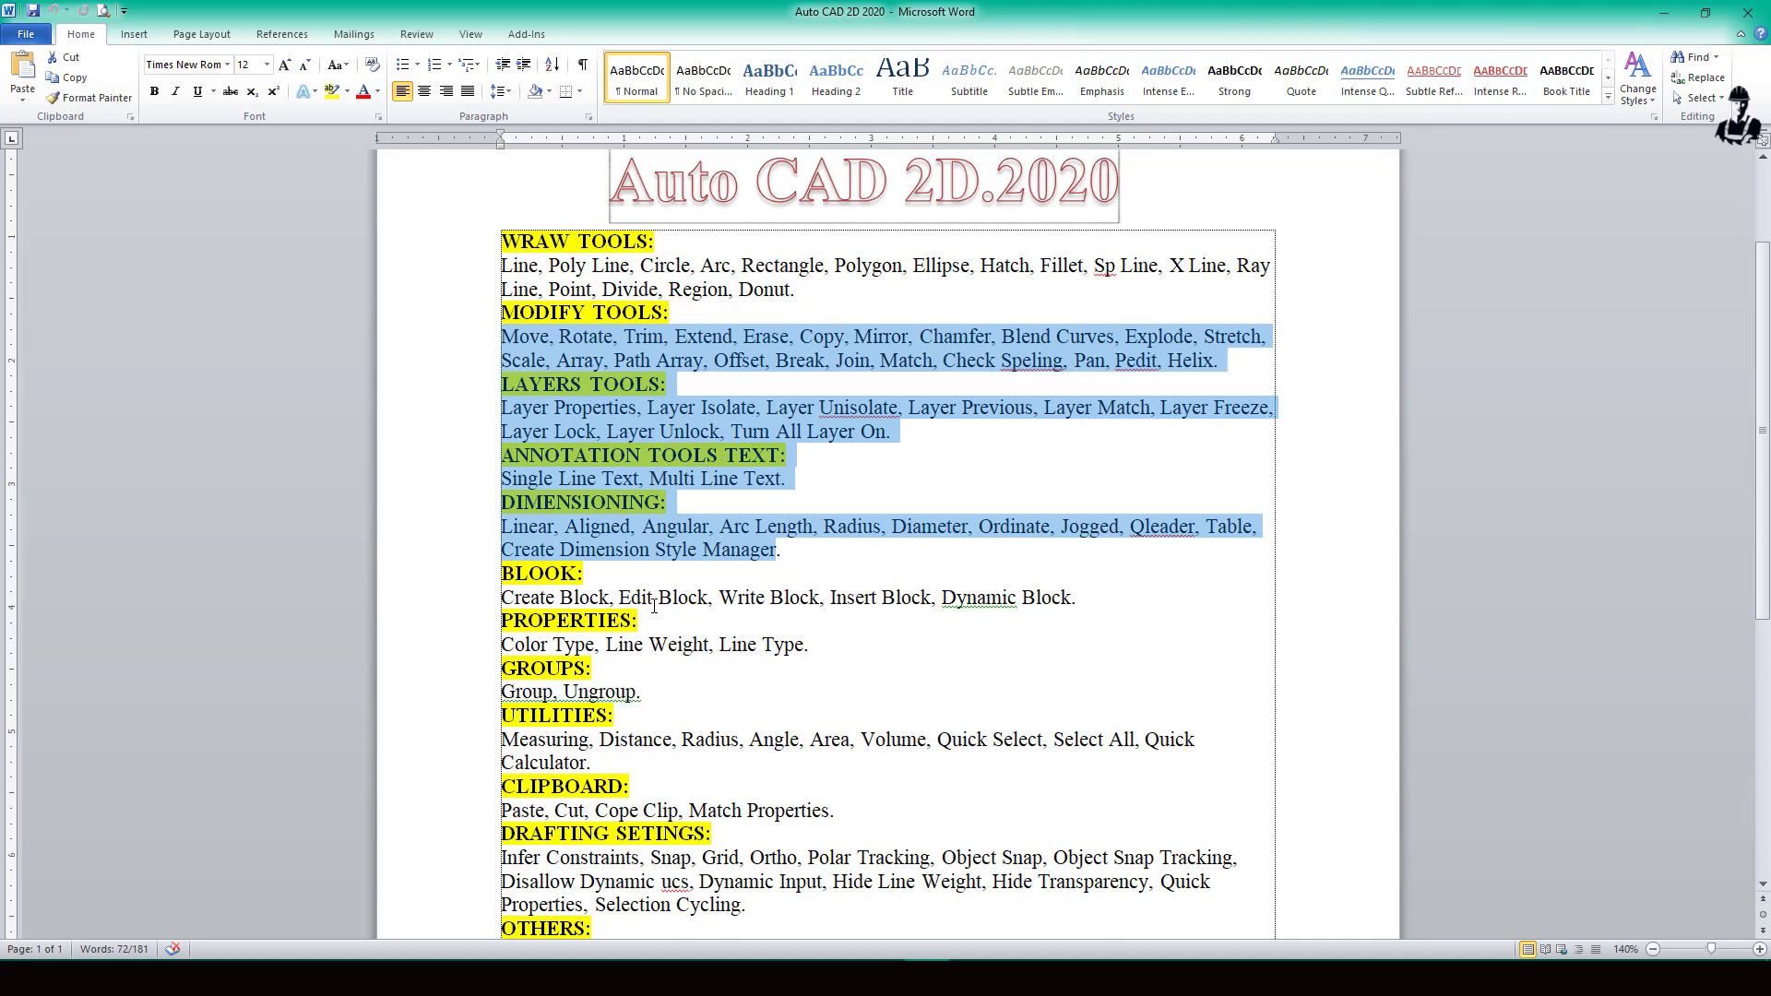
{"action": "left_click_drag", "start_coordinate": [503, 598], "coordinate": [808, 599]}
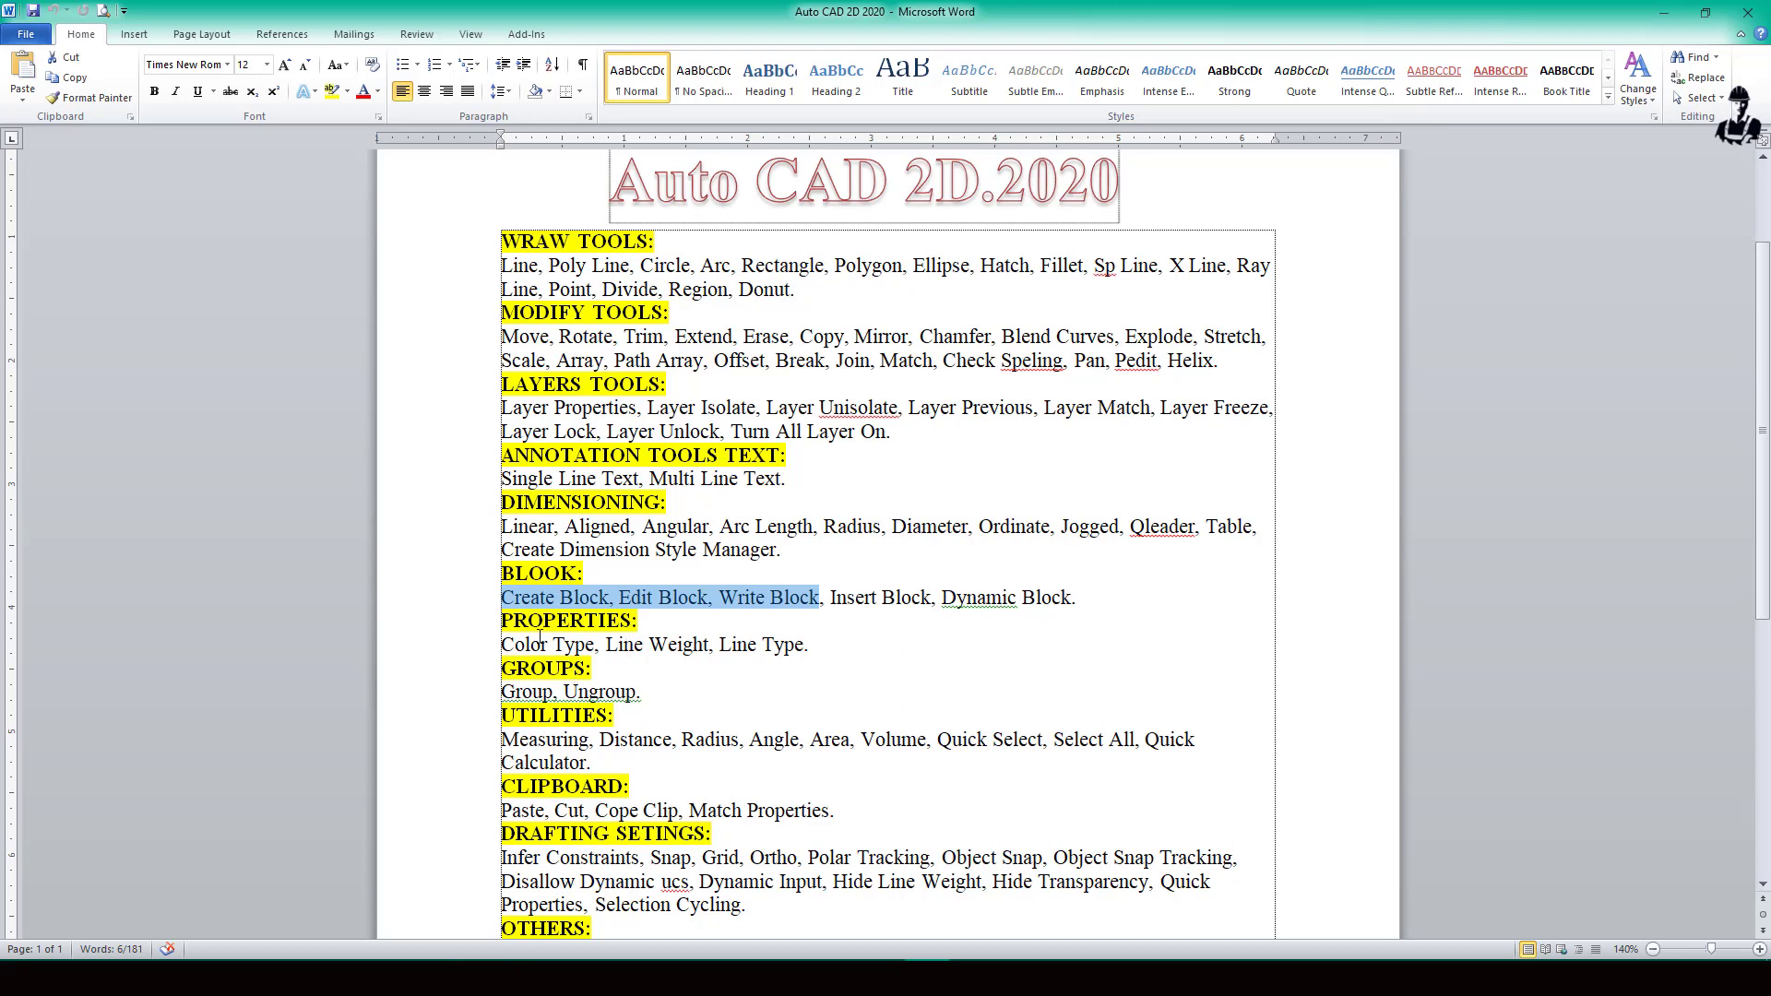
{"action": "left_click", "coordinate": [505, 599]}
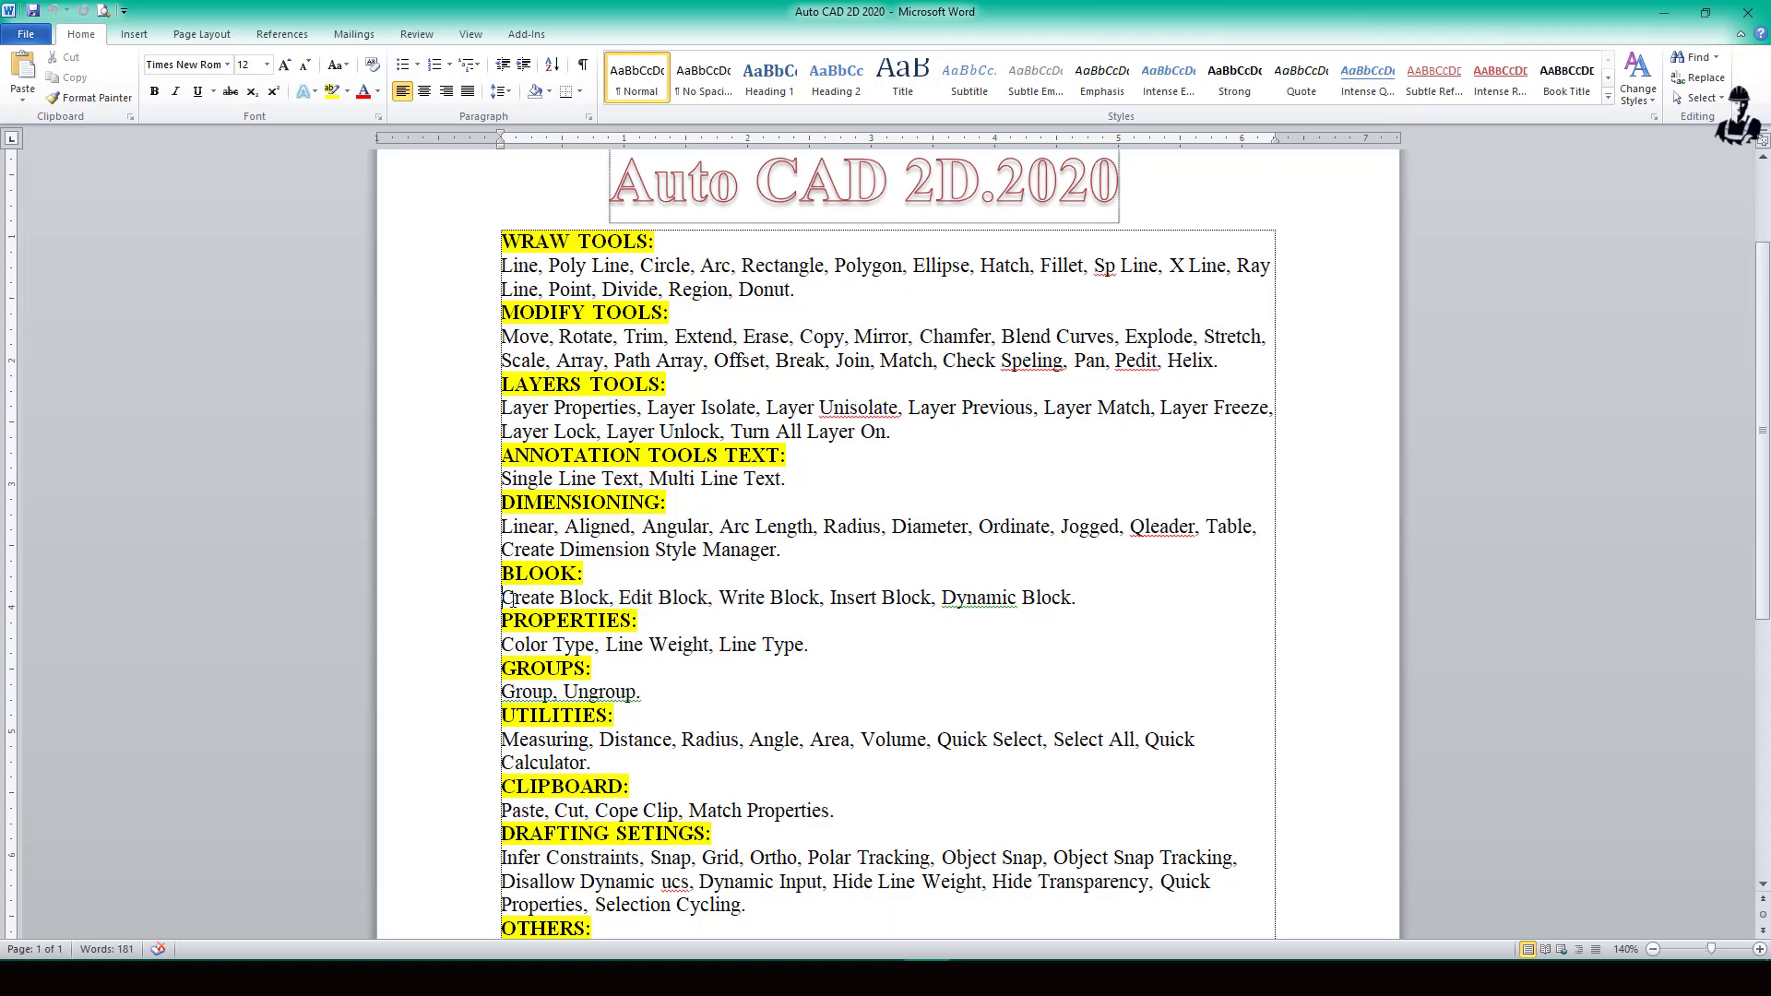
{"action": "left_click_drag", "start_coordinate": [505, 598], "coordinate": [609, 597]}
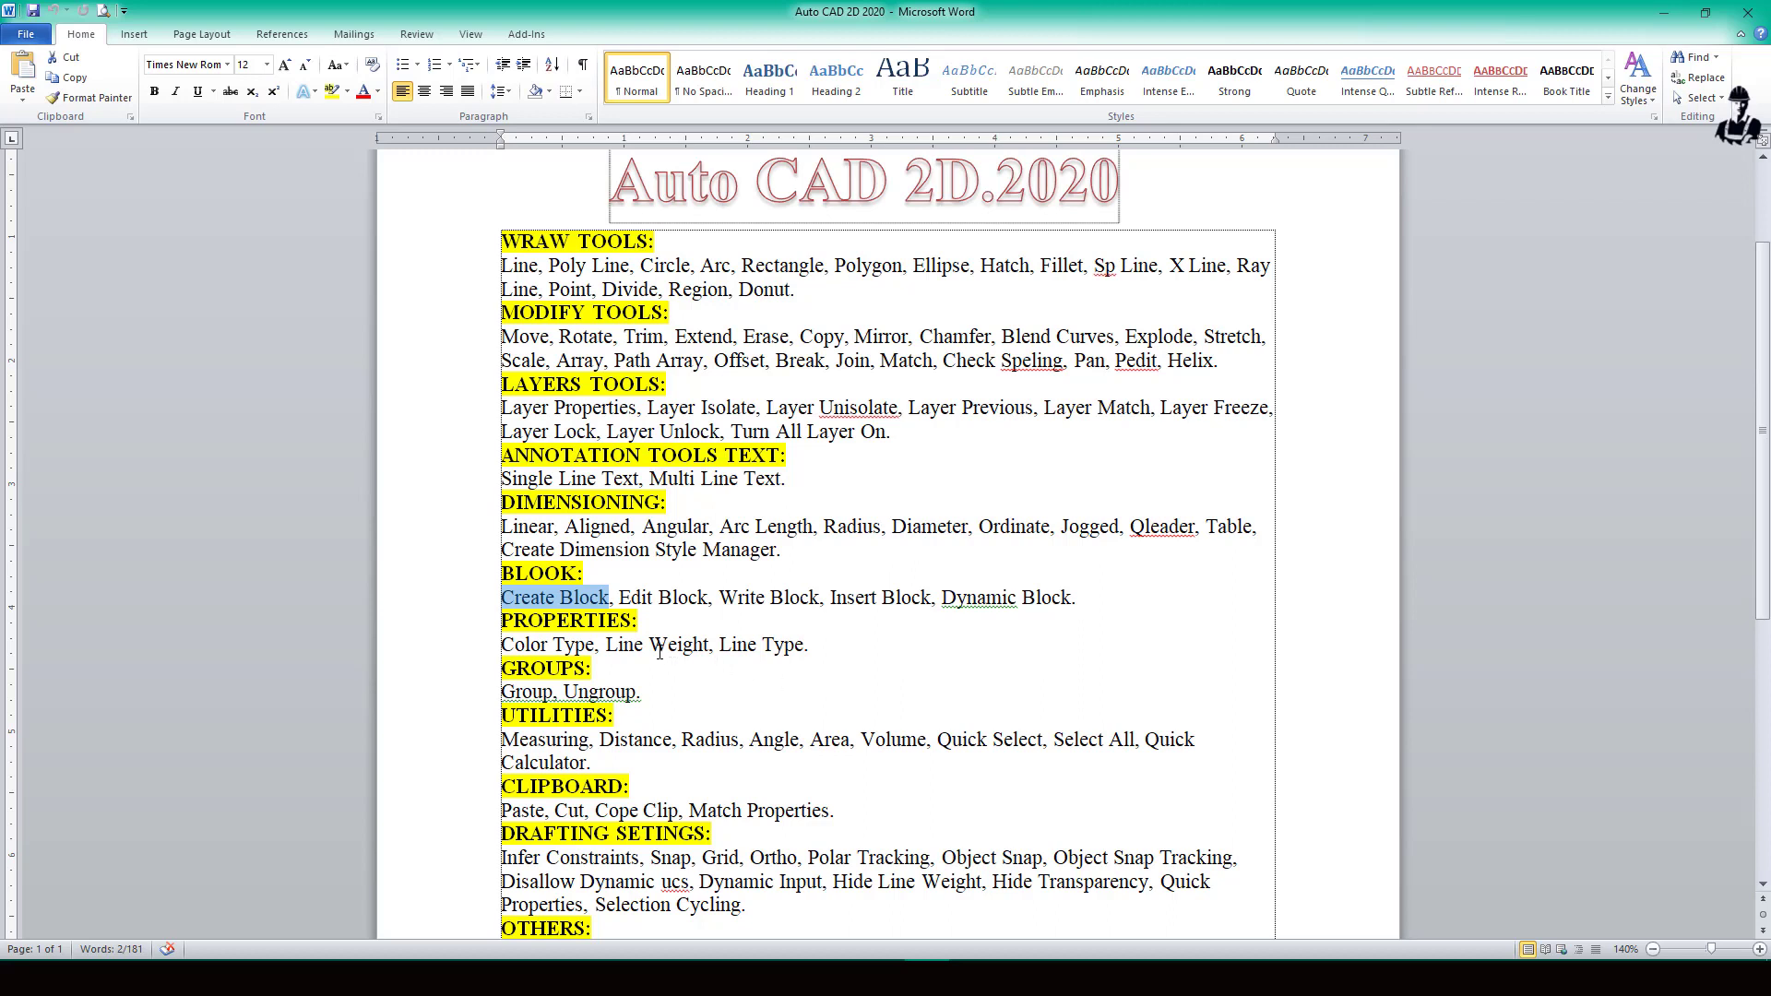
{"action": "left_click", "coordinate": [616, 599]}
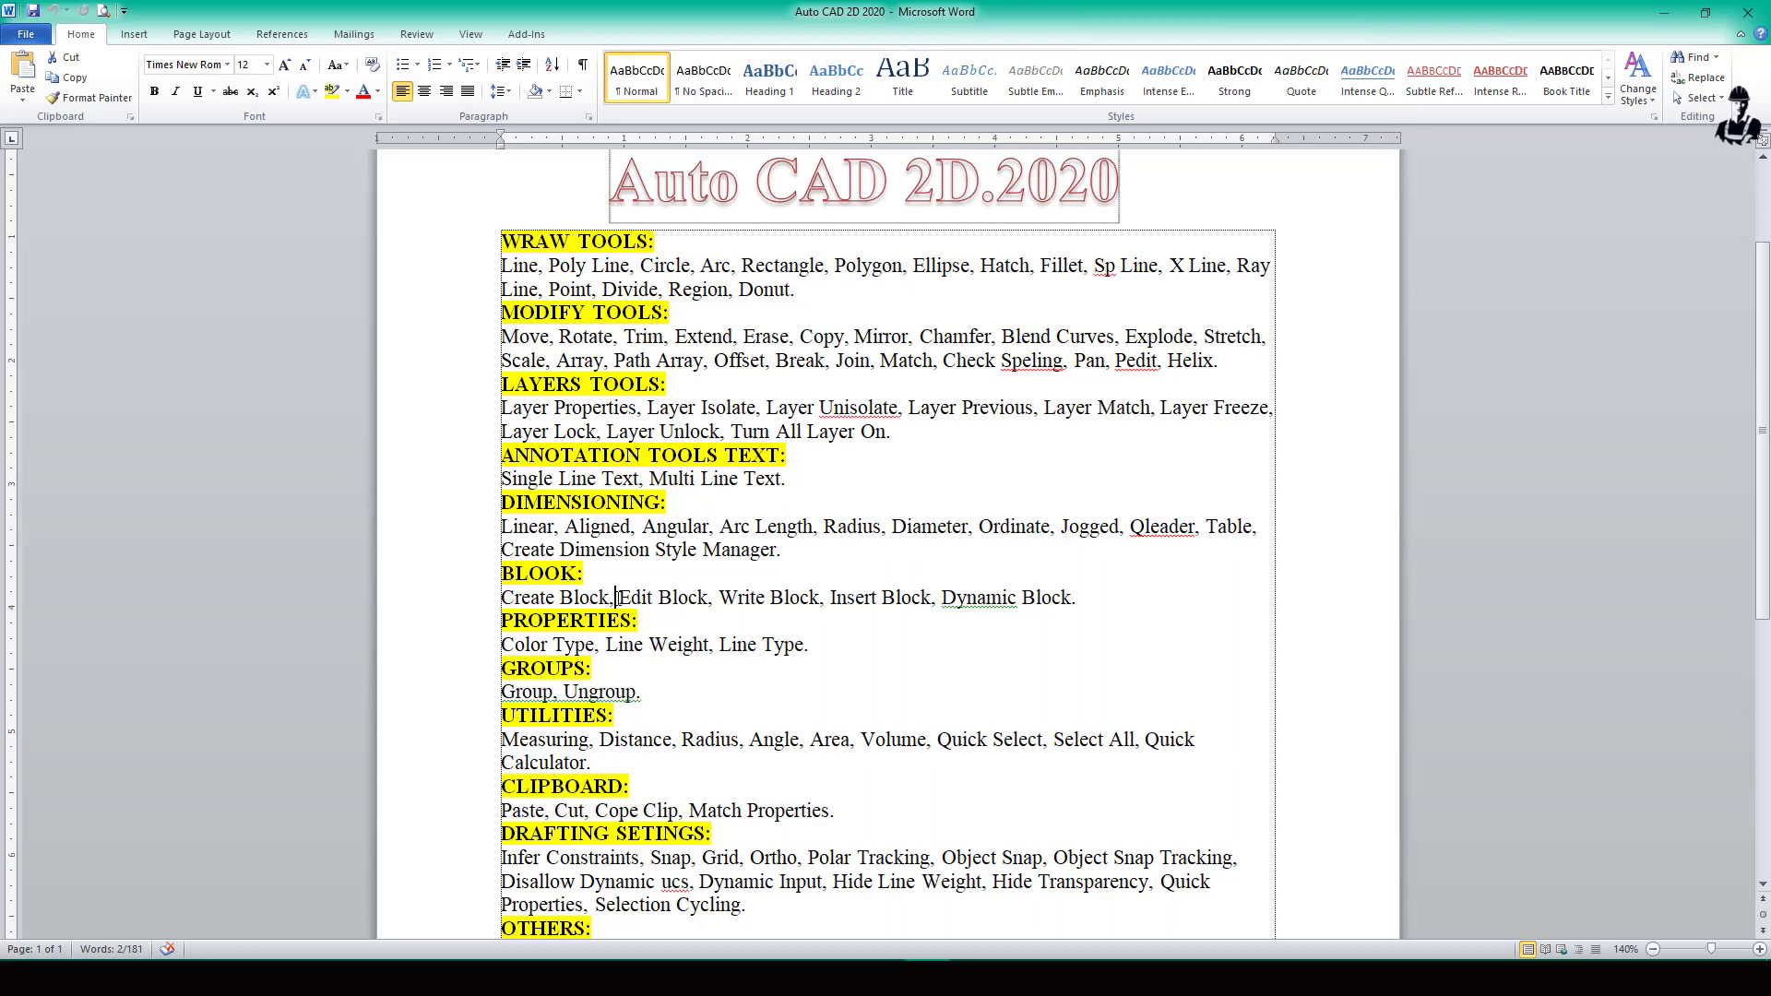
{"action": "left_click_drag", "start_coordinate": [617, 597], "coordinate": [819, 599]}
{"action": "left_click", "coordinate": [724, 644]}
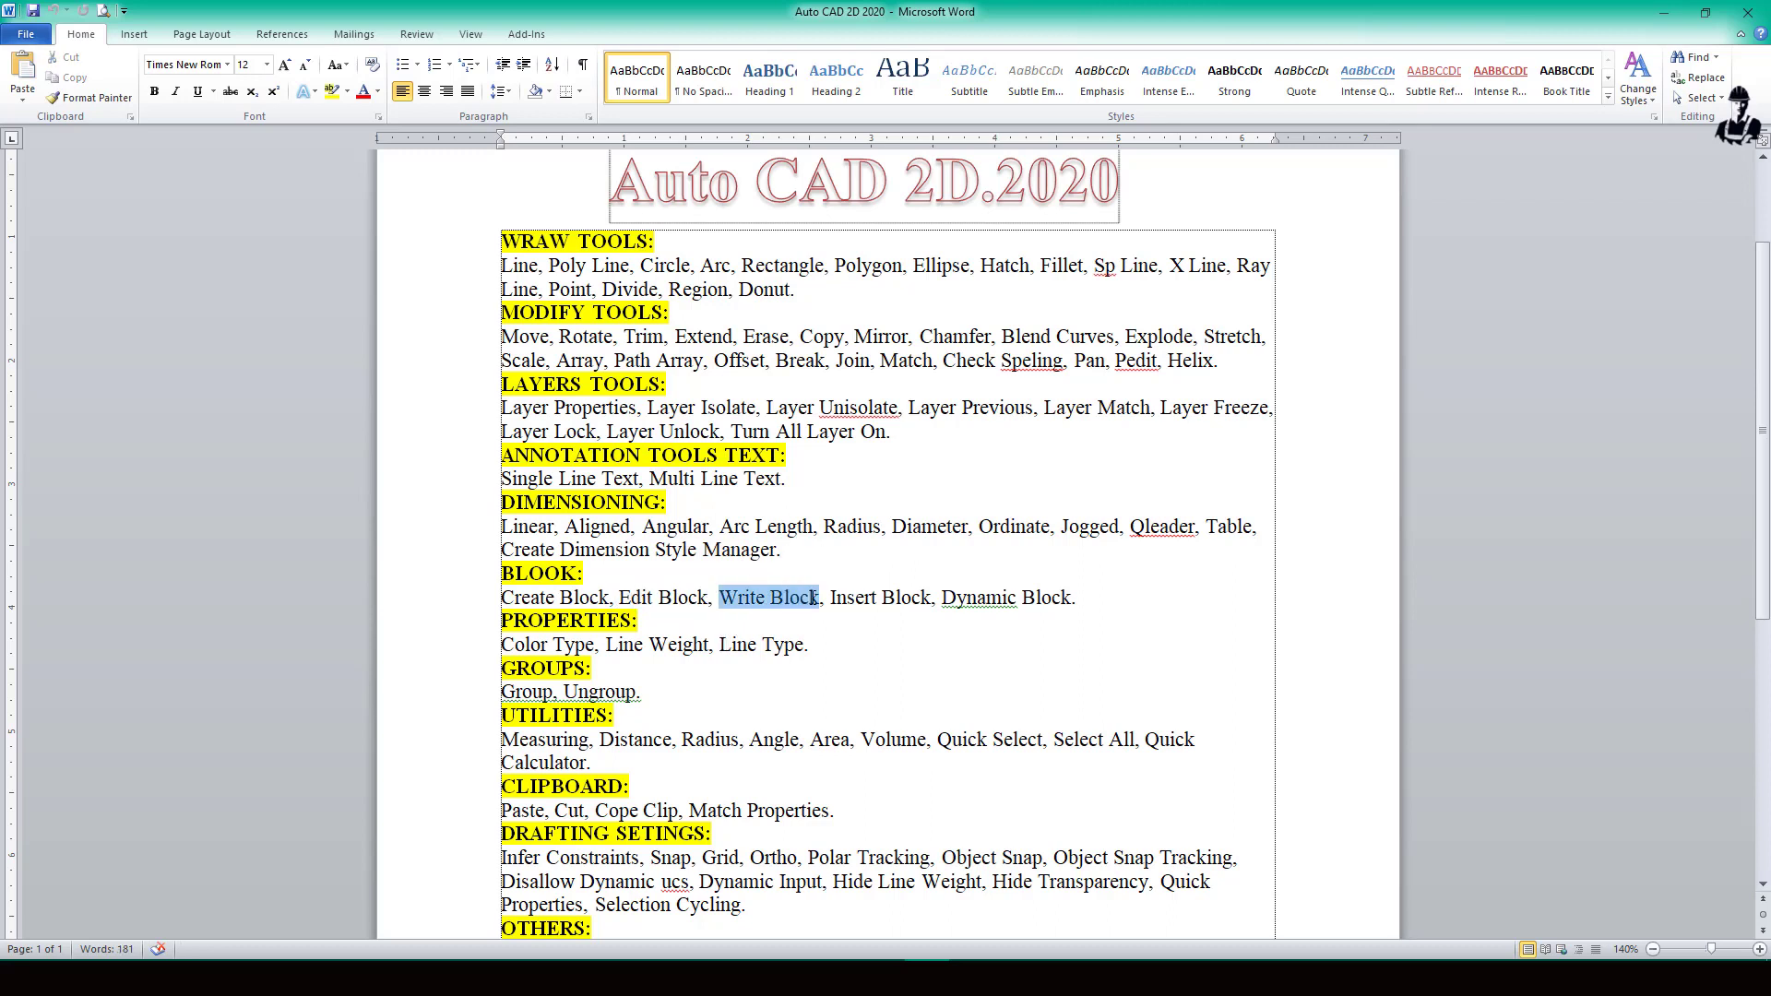
{"action": "left_click", "coordinate": [803, 674]}
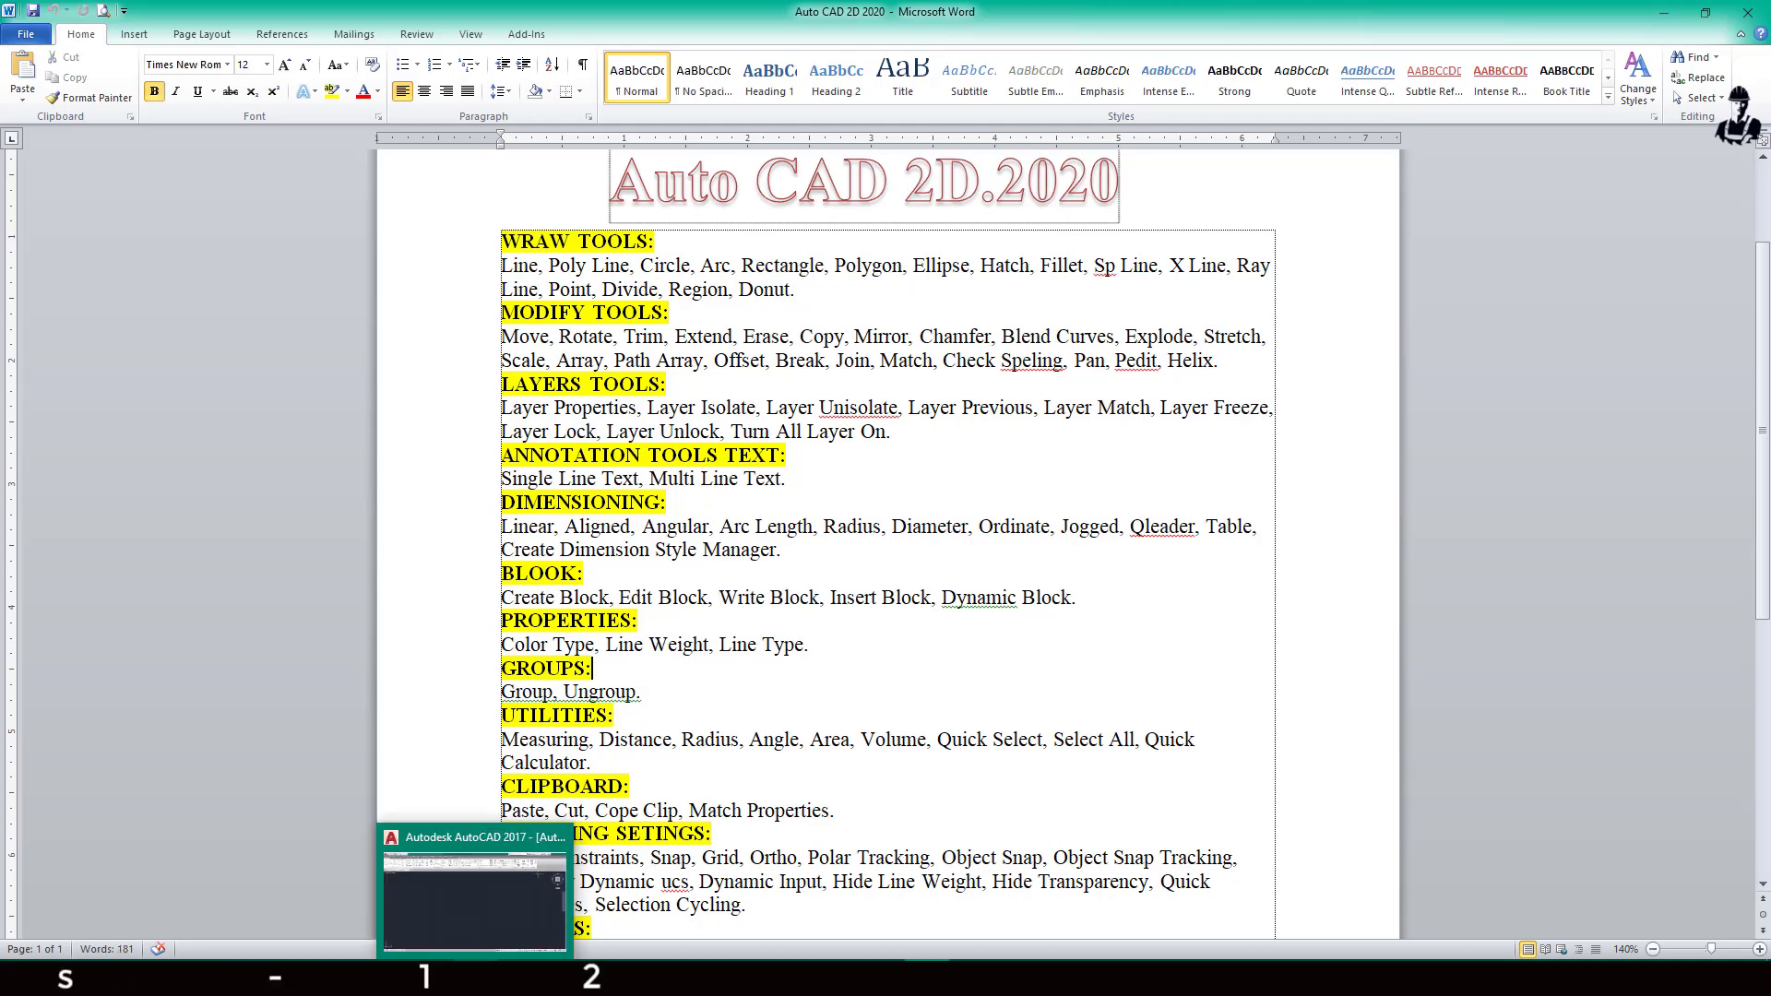
- Switch to AutoCAD and draw a horizontal rectangle about two and a half times as wide as it is tall
{"action": "left_click", "coordinate": [477, 978]}
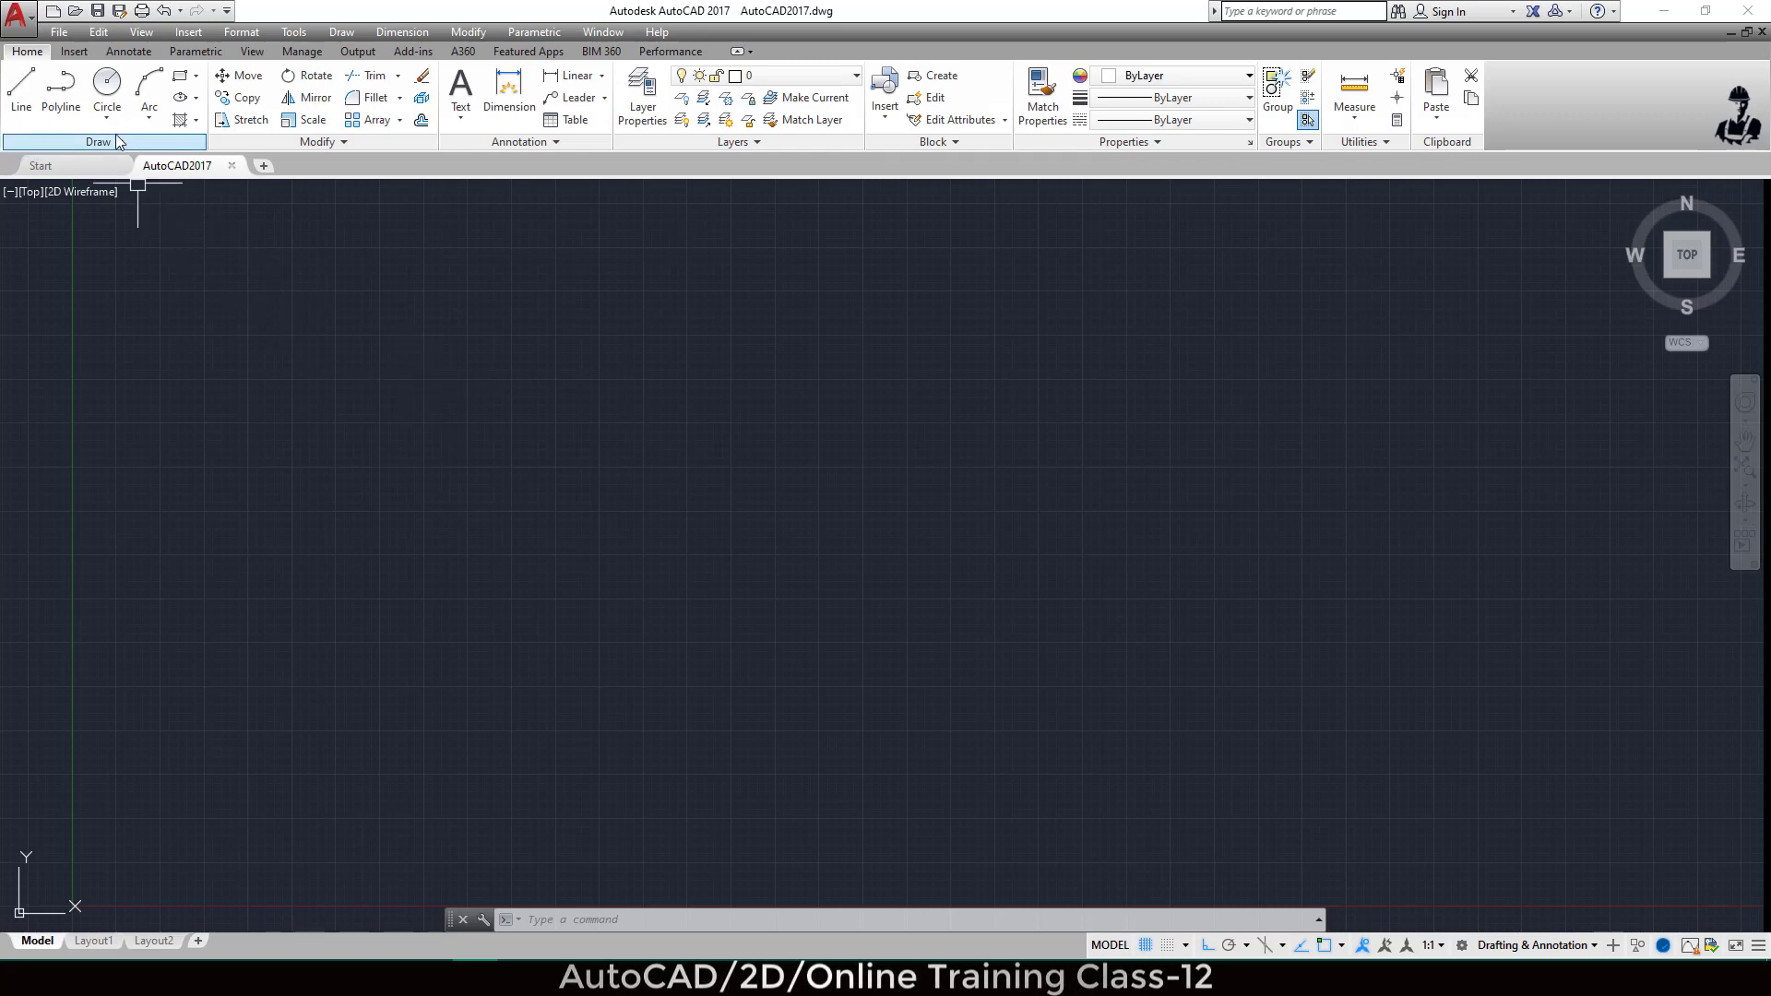
{"action": "left_click", "coordinate": [178, 79]}
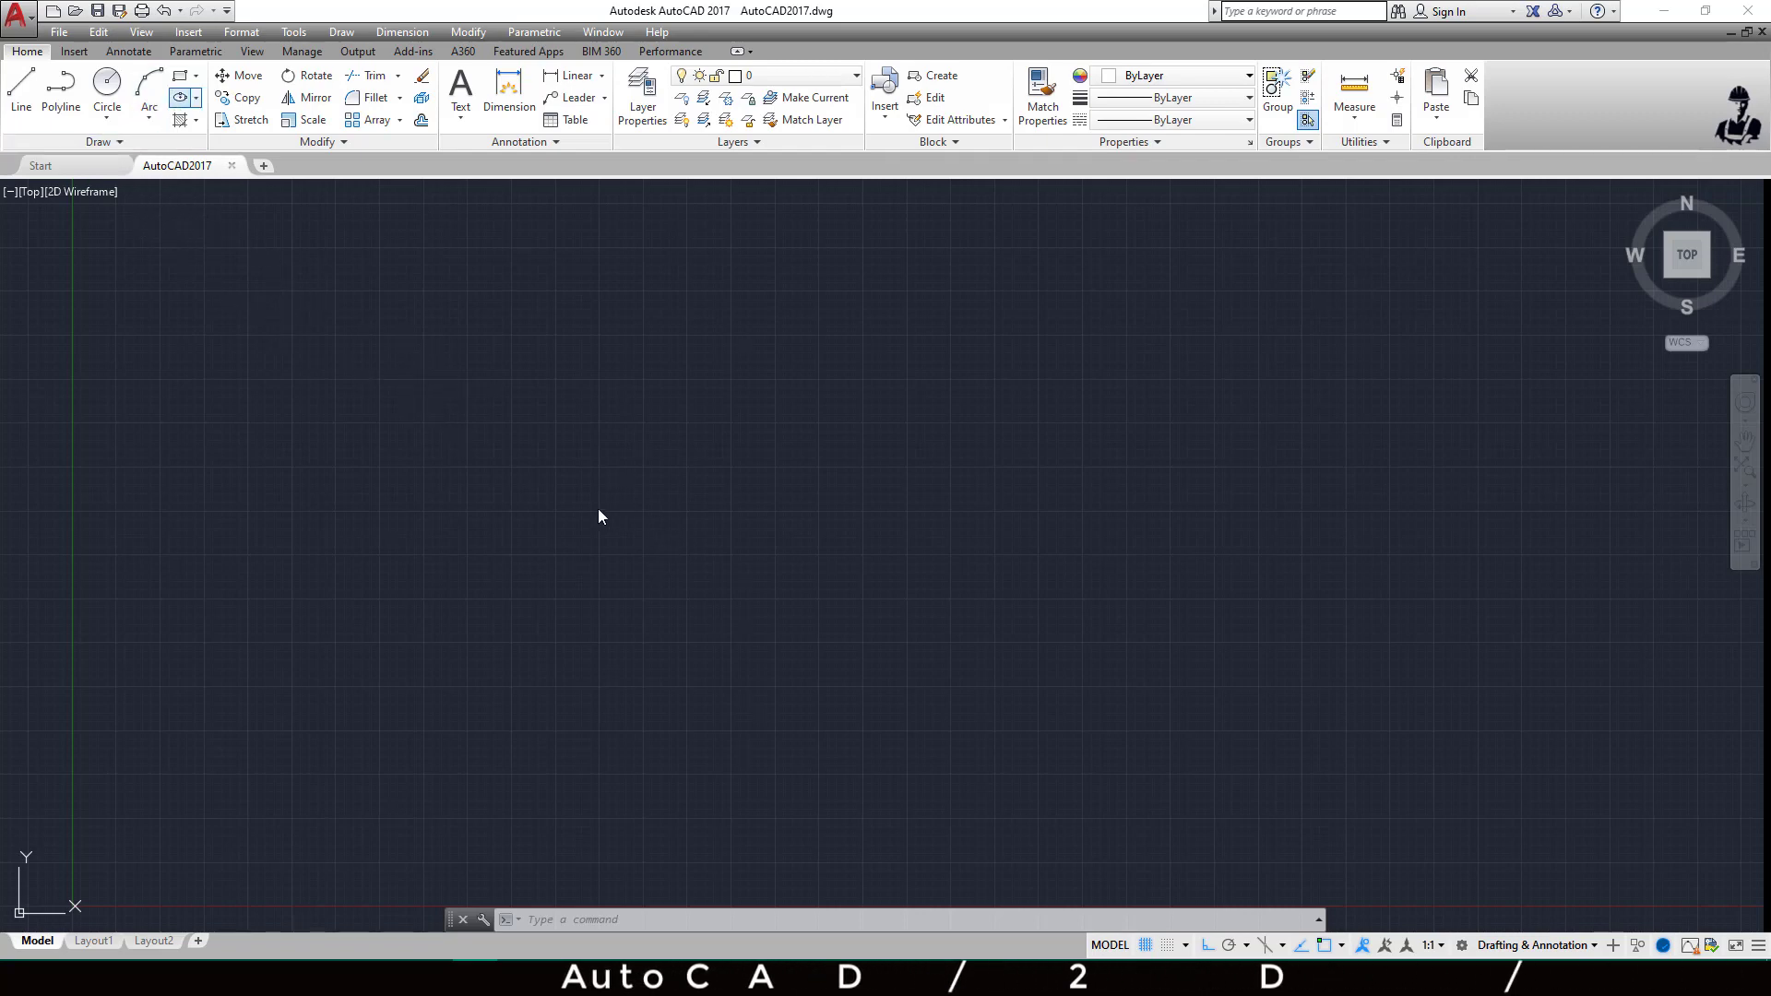
{"action": "left_click", "coordinate": [421, 497]}
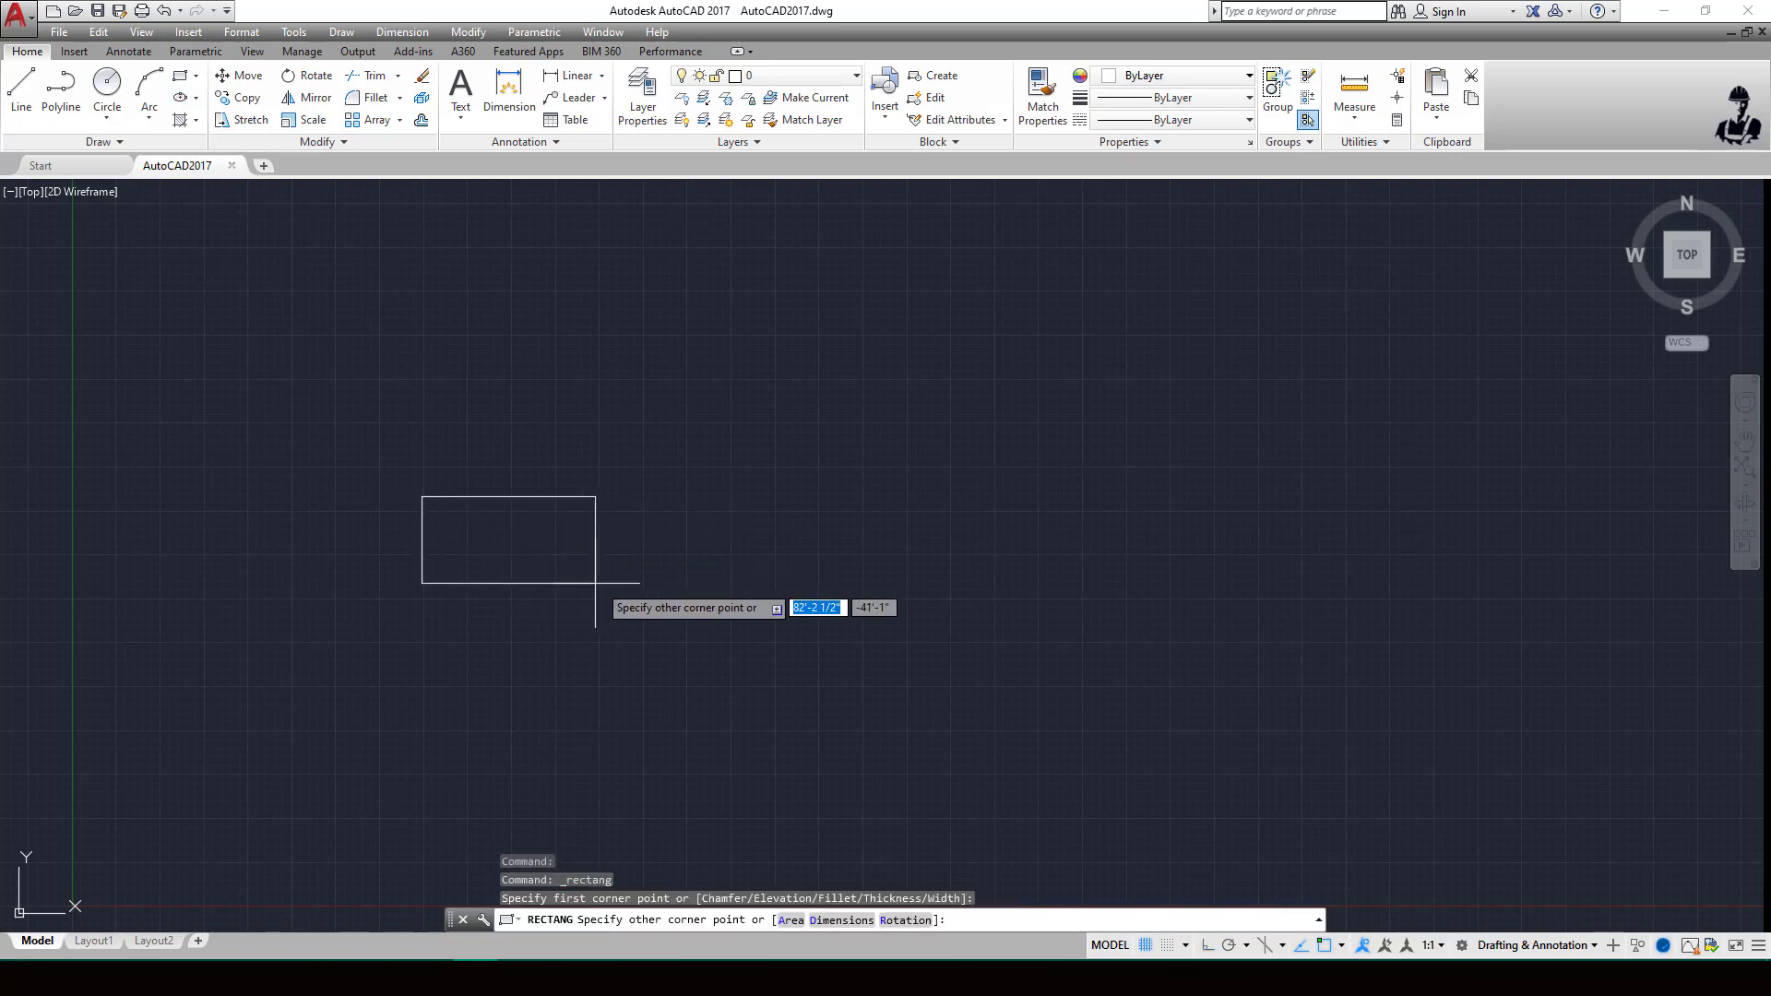
{"action": "left_click", "coordinate": [643, 587]}
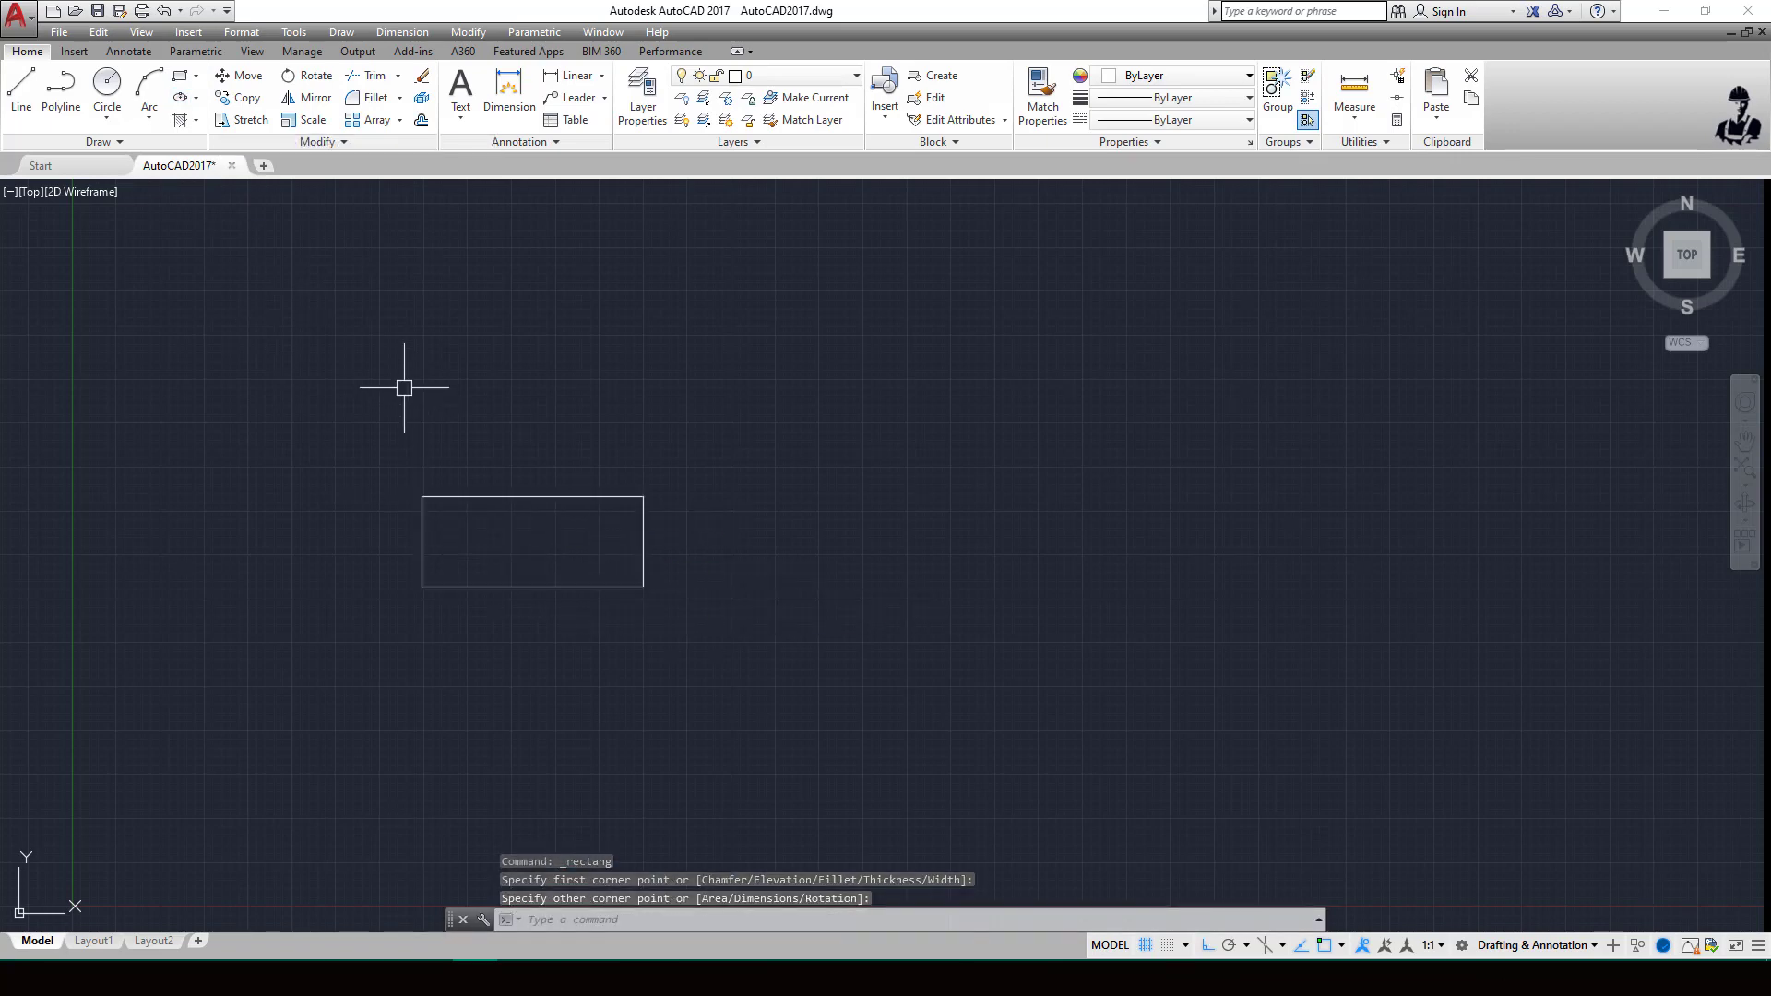
- Draw a circle centred in the rectangle with its radius reaching the long edges
{"action": "left_click", "coordinate": [107, 85]}
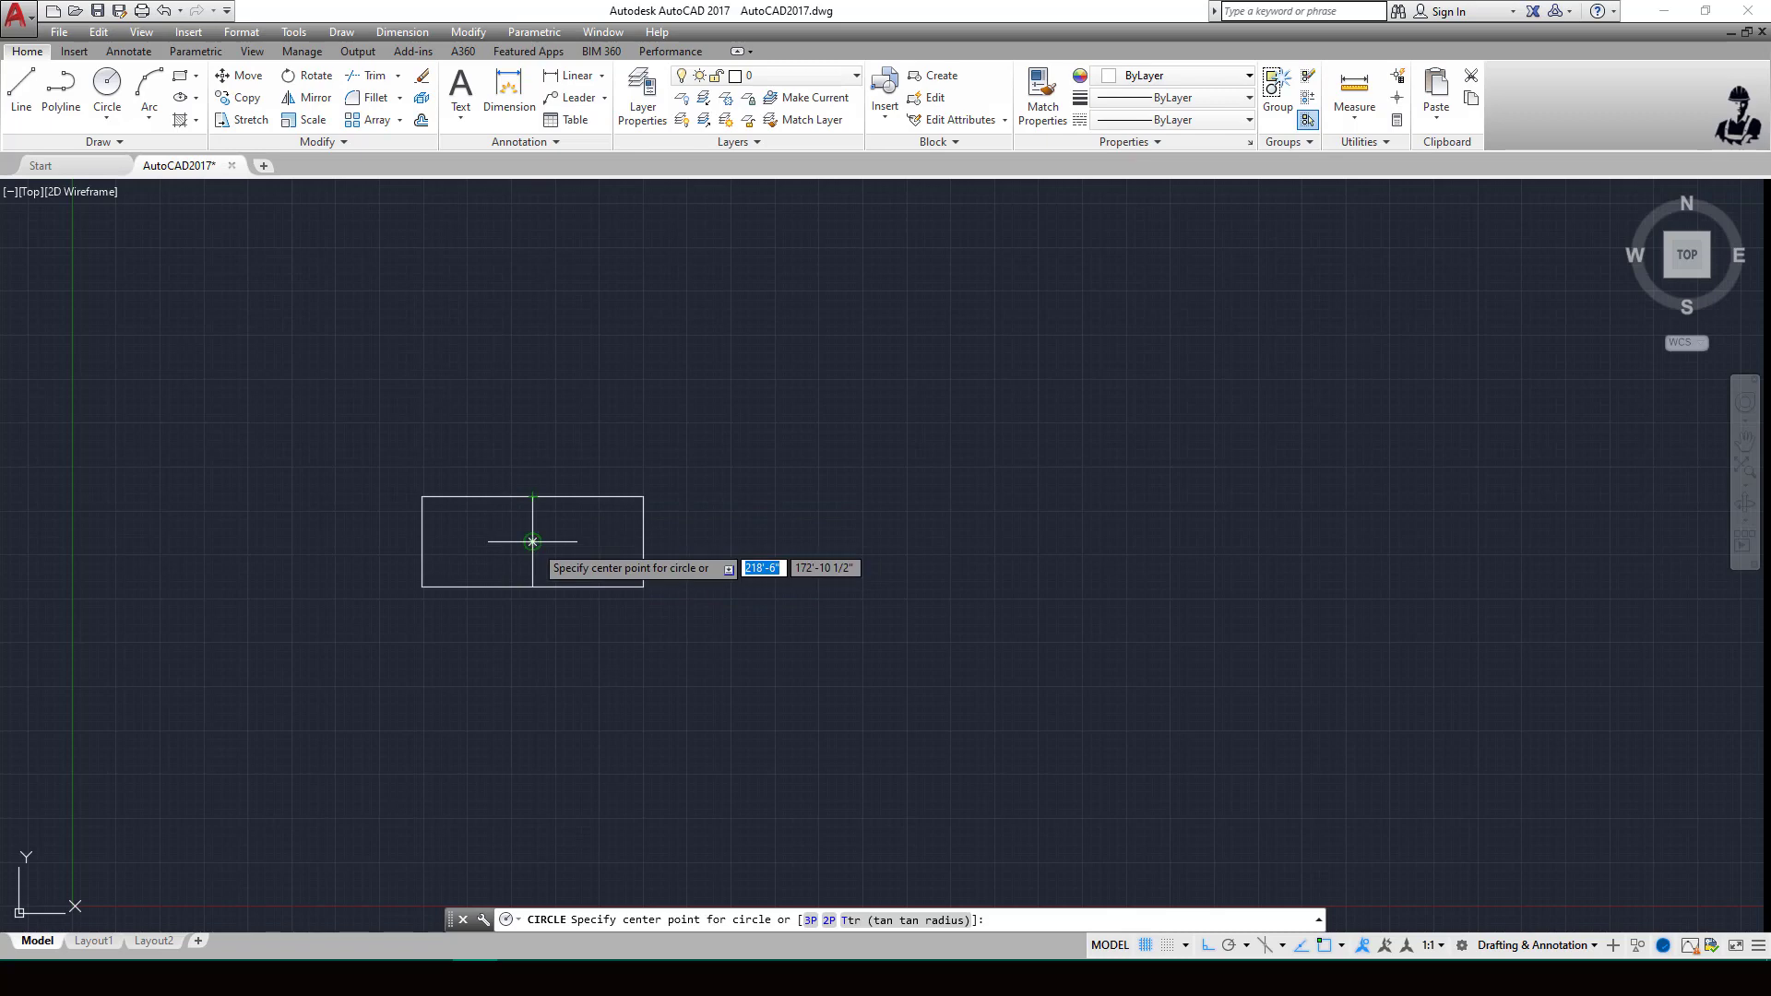
{"action": "left_click", "coordinate": [534, 544]}
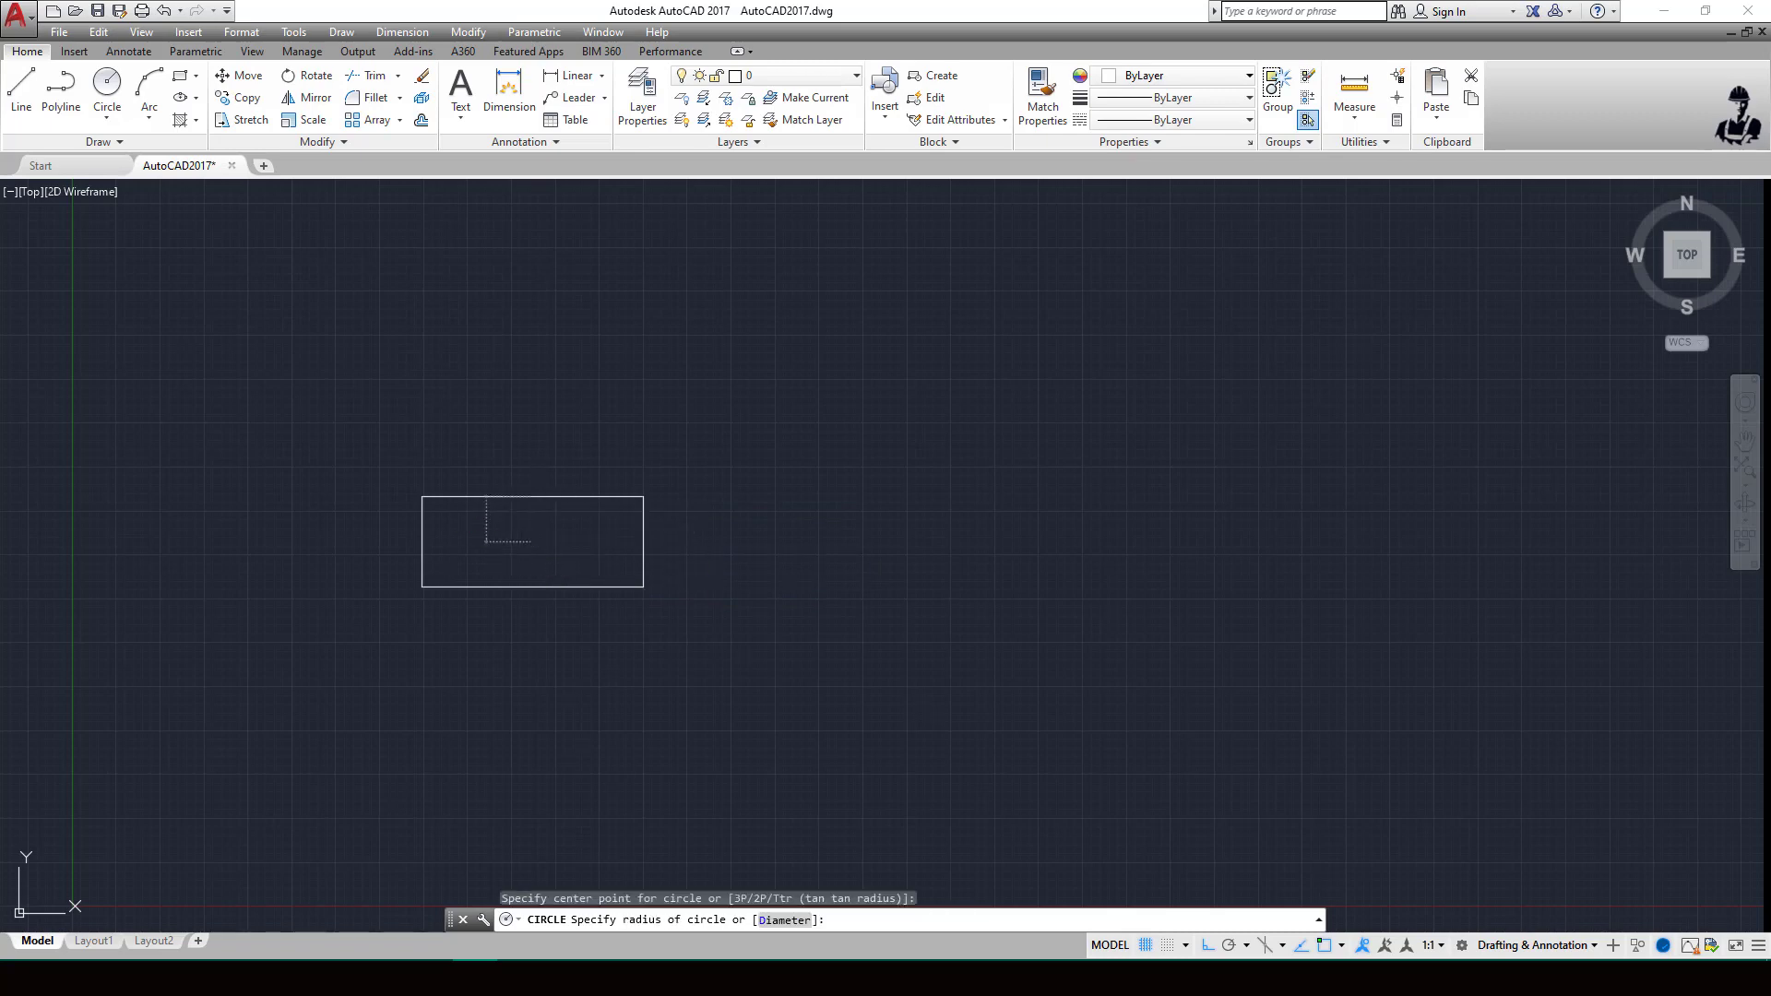
{"action": "left_click", "coordinate": [552, 580]}
{"action": "mouse_move", "coordinate": [468, 596]}
{"action": "middle_mouse_down"}
{"action": "mouse_move", "coordinate": [666, 609]}
{"action": "mouse_move", "coordinate": [606, 680]}
{"action": "middle_mouse_up"}
{"action": "scroll", "coordinate": [666, 609], "scroll_direction": "up", "scroll_amount": 2}
{"action": "scroll", "coordinate": [680, 601], "scroll_direction": "up", "scroll_amount": 4}
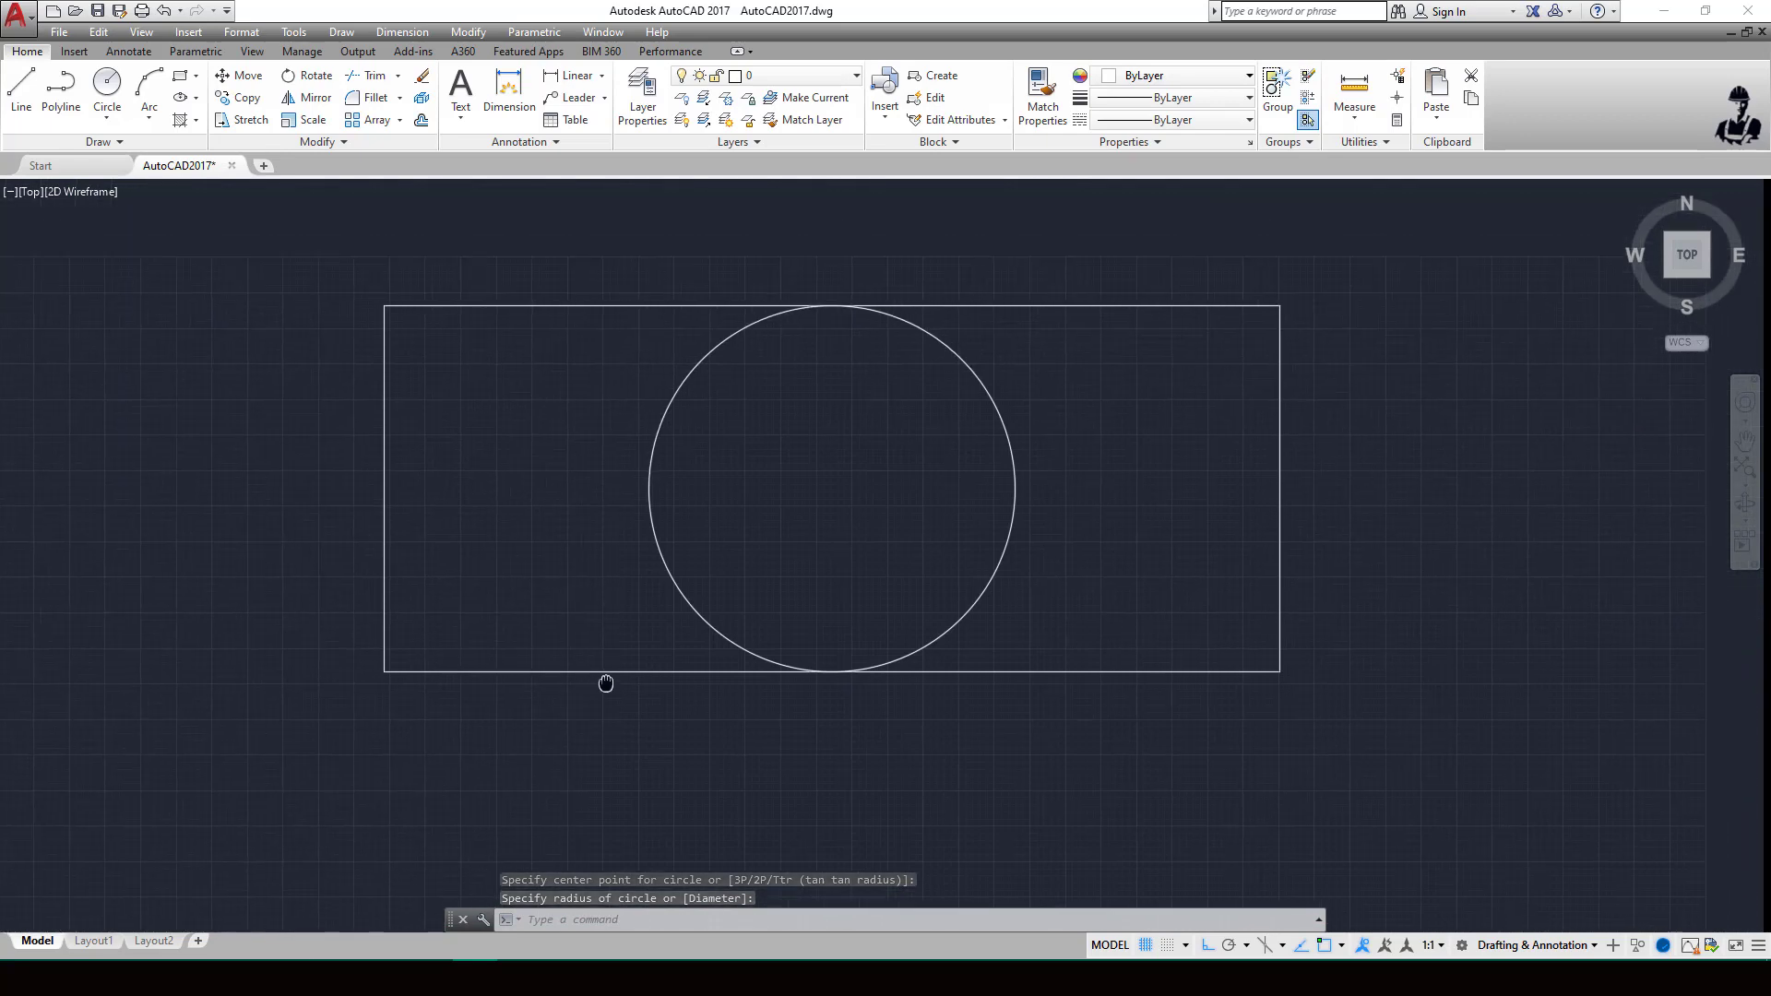
- Select the circle and the rectangle individually to check them as separate objects, and clear the selection
{"action": "left_click", "coordinate": [654, 442]}
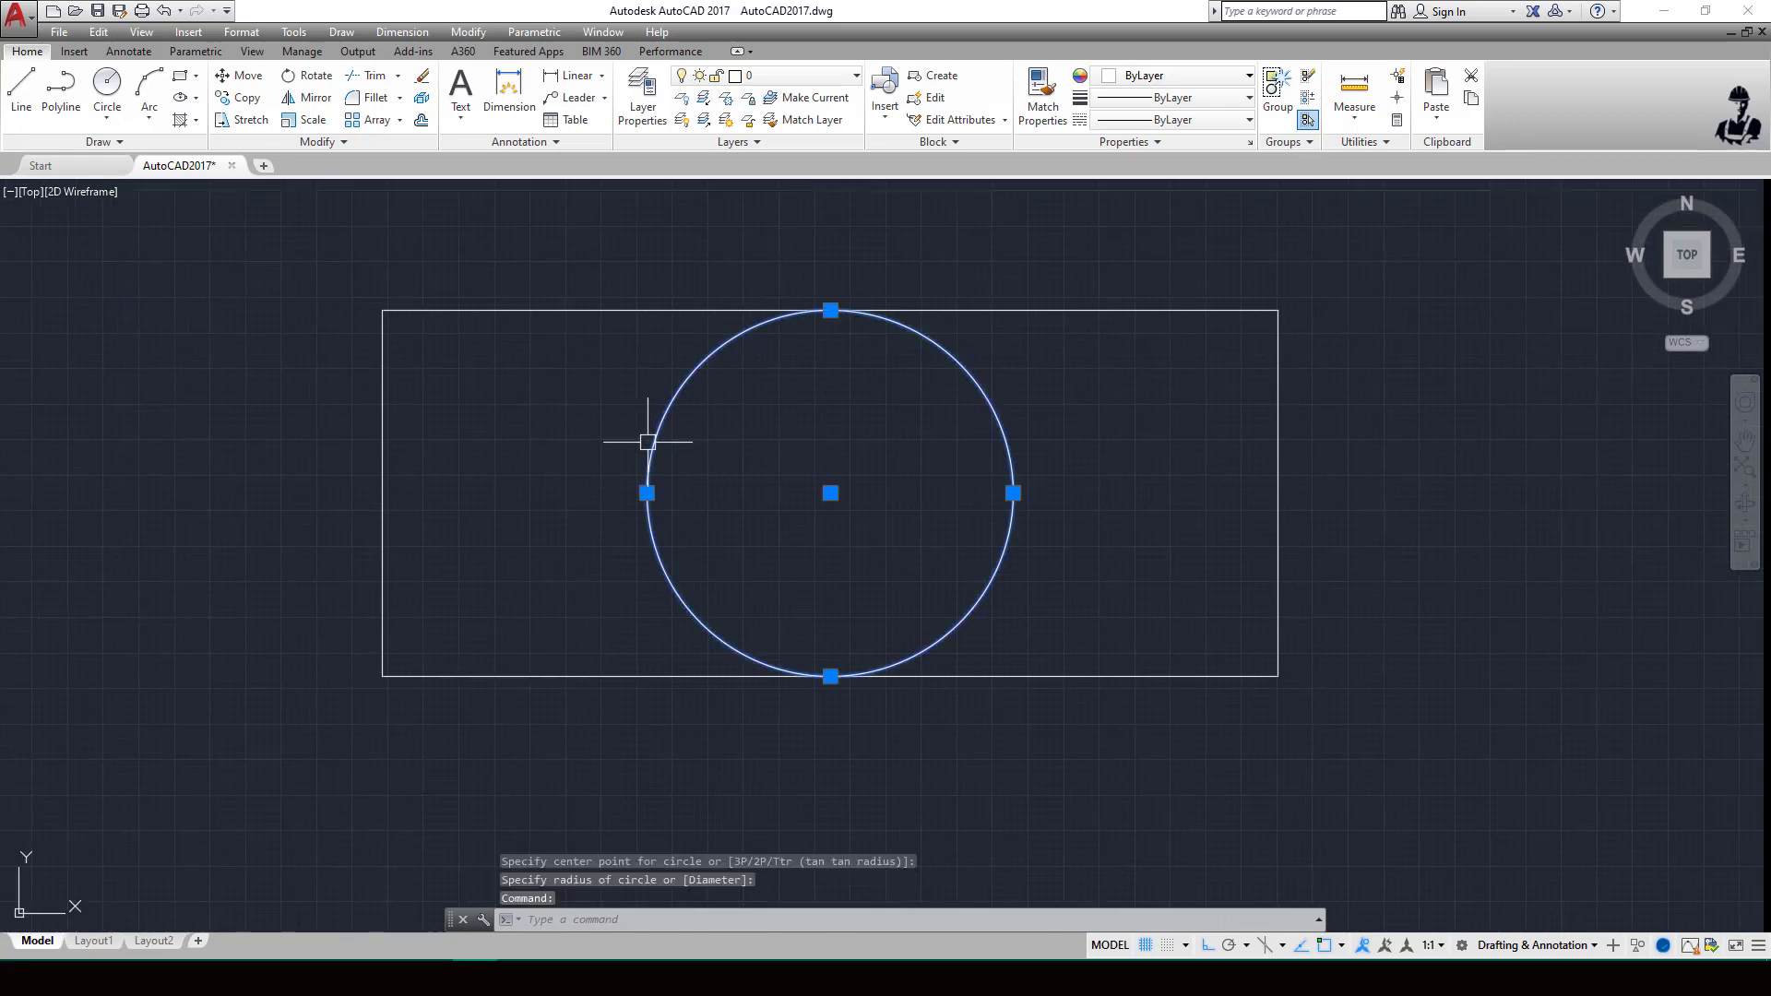
{"action": "left_click", "coordinate": [1095, 310]}
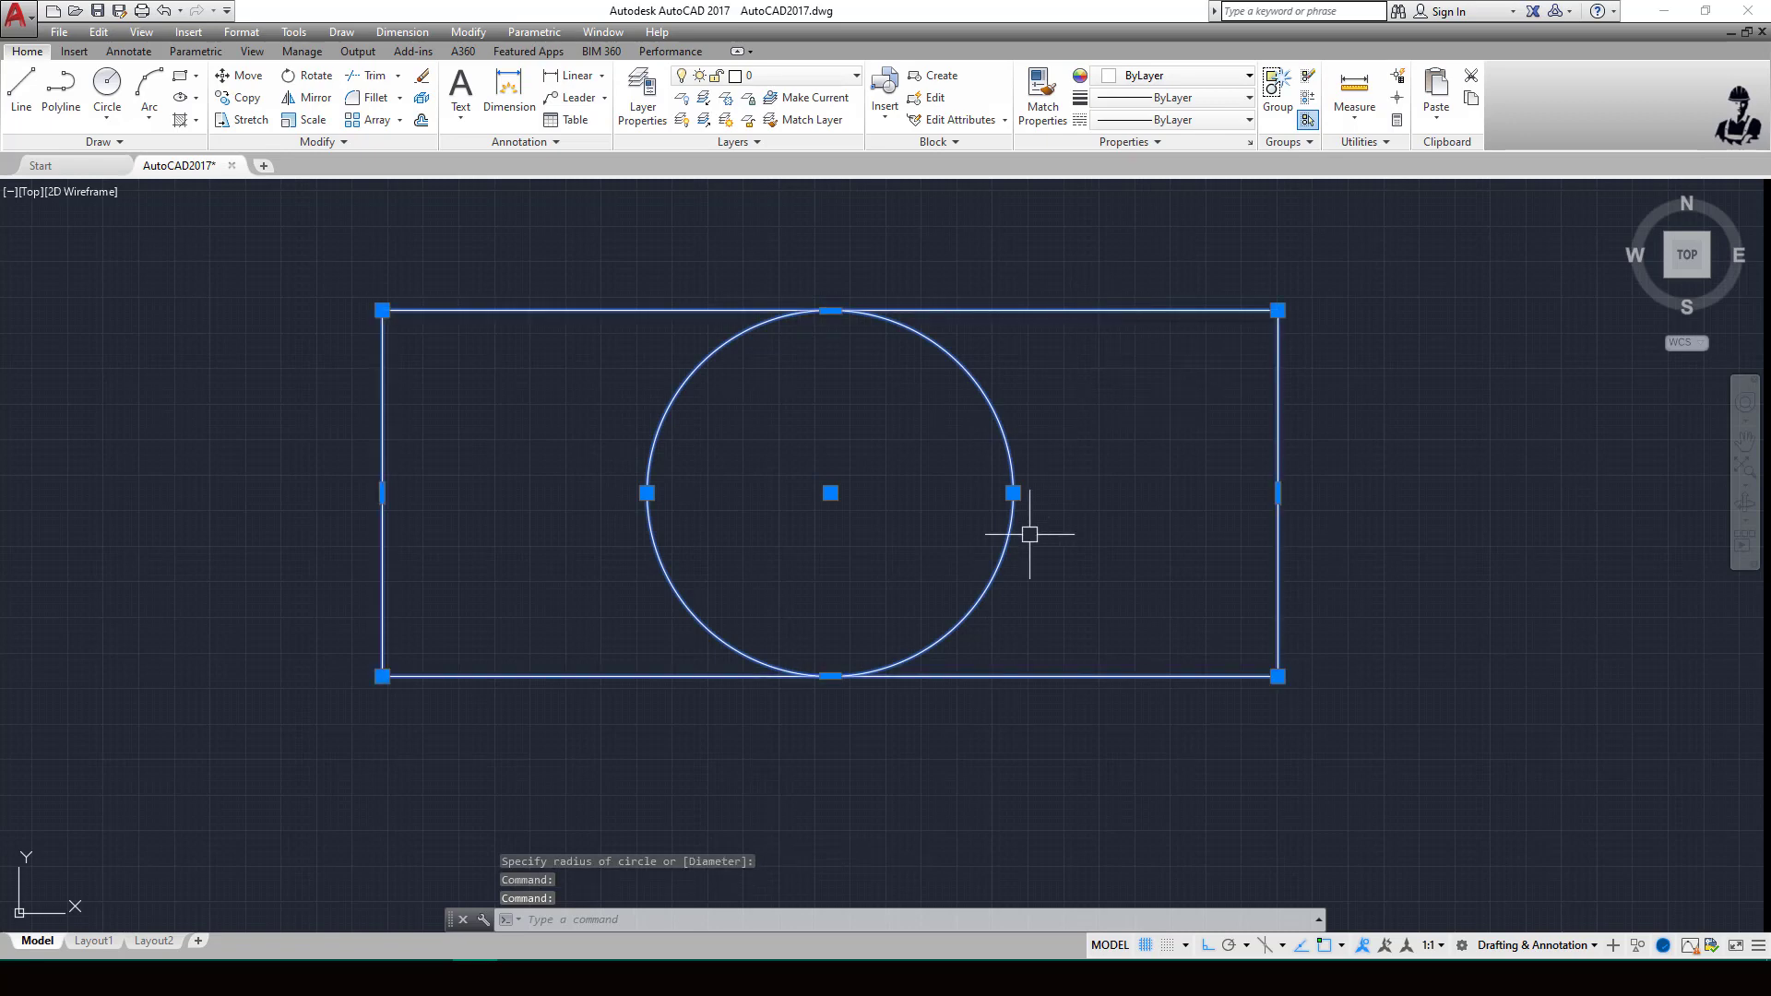
{"action": "key", "text": "Escape"}
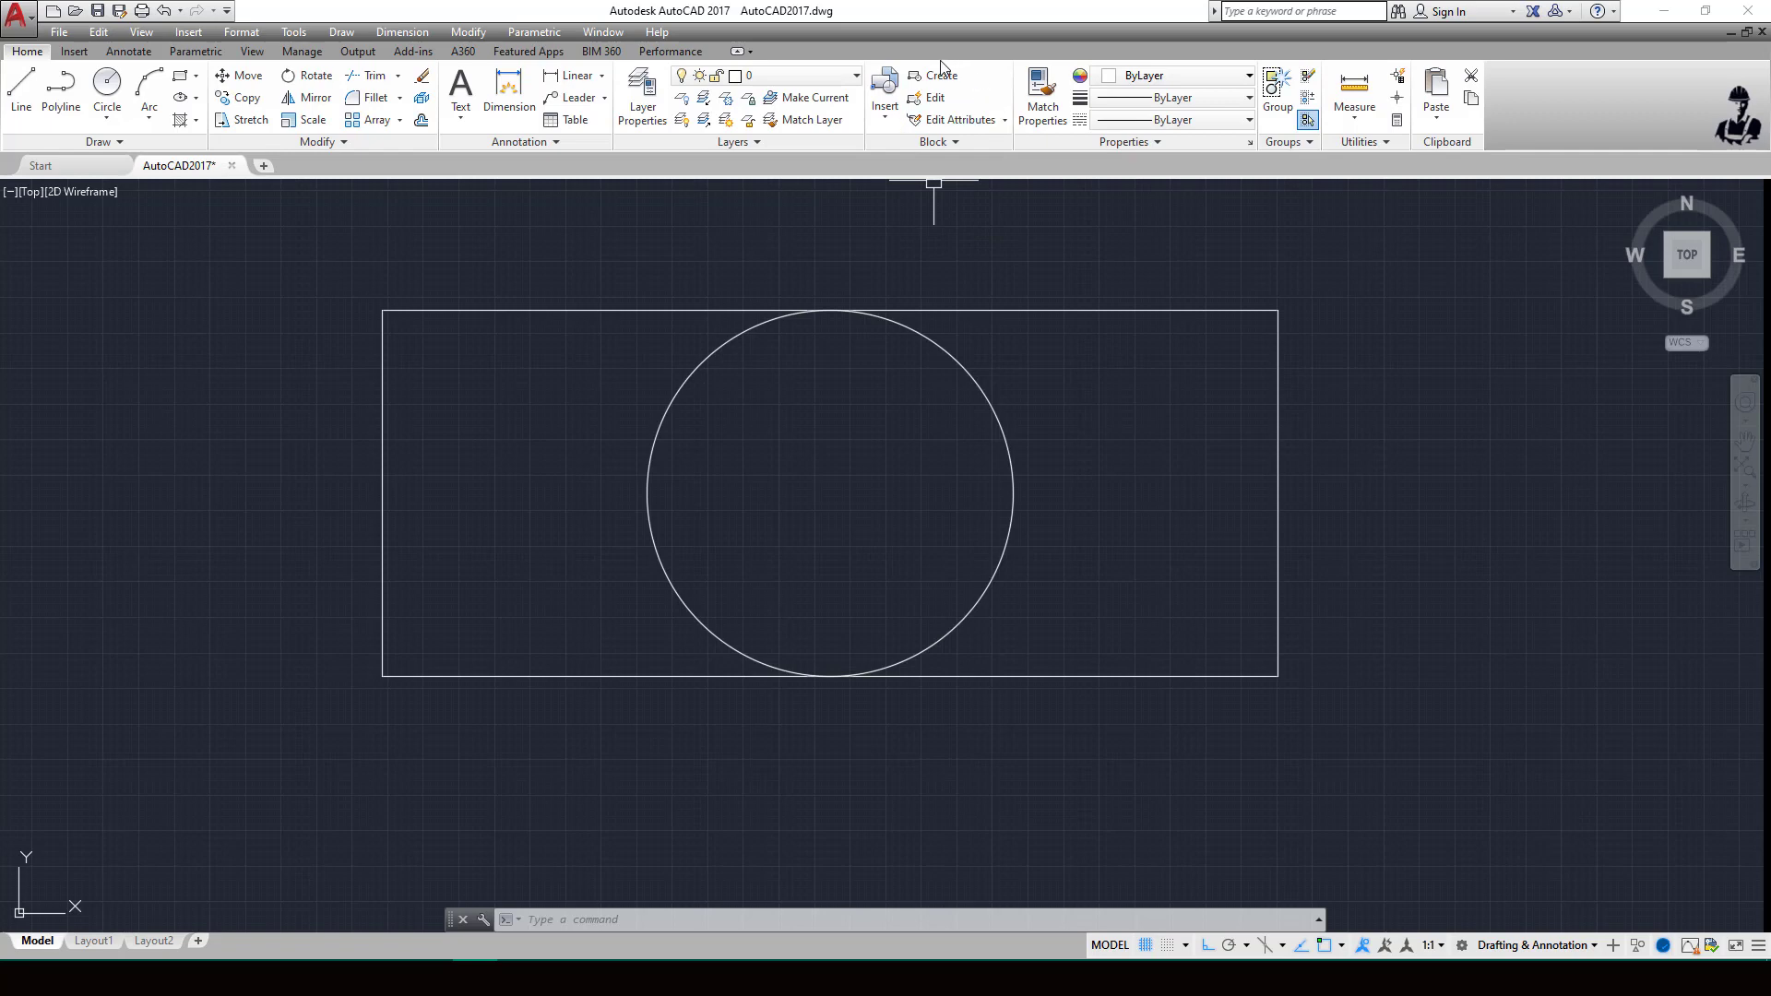
{"action": "left_click", "coordinate": [972, 143]}
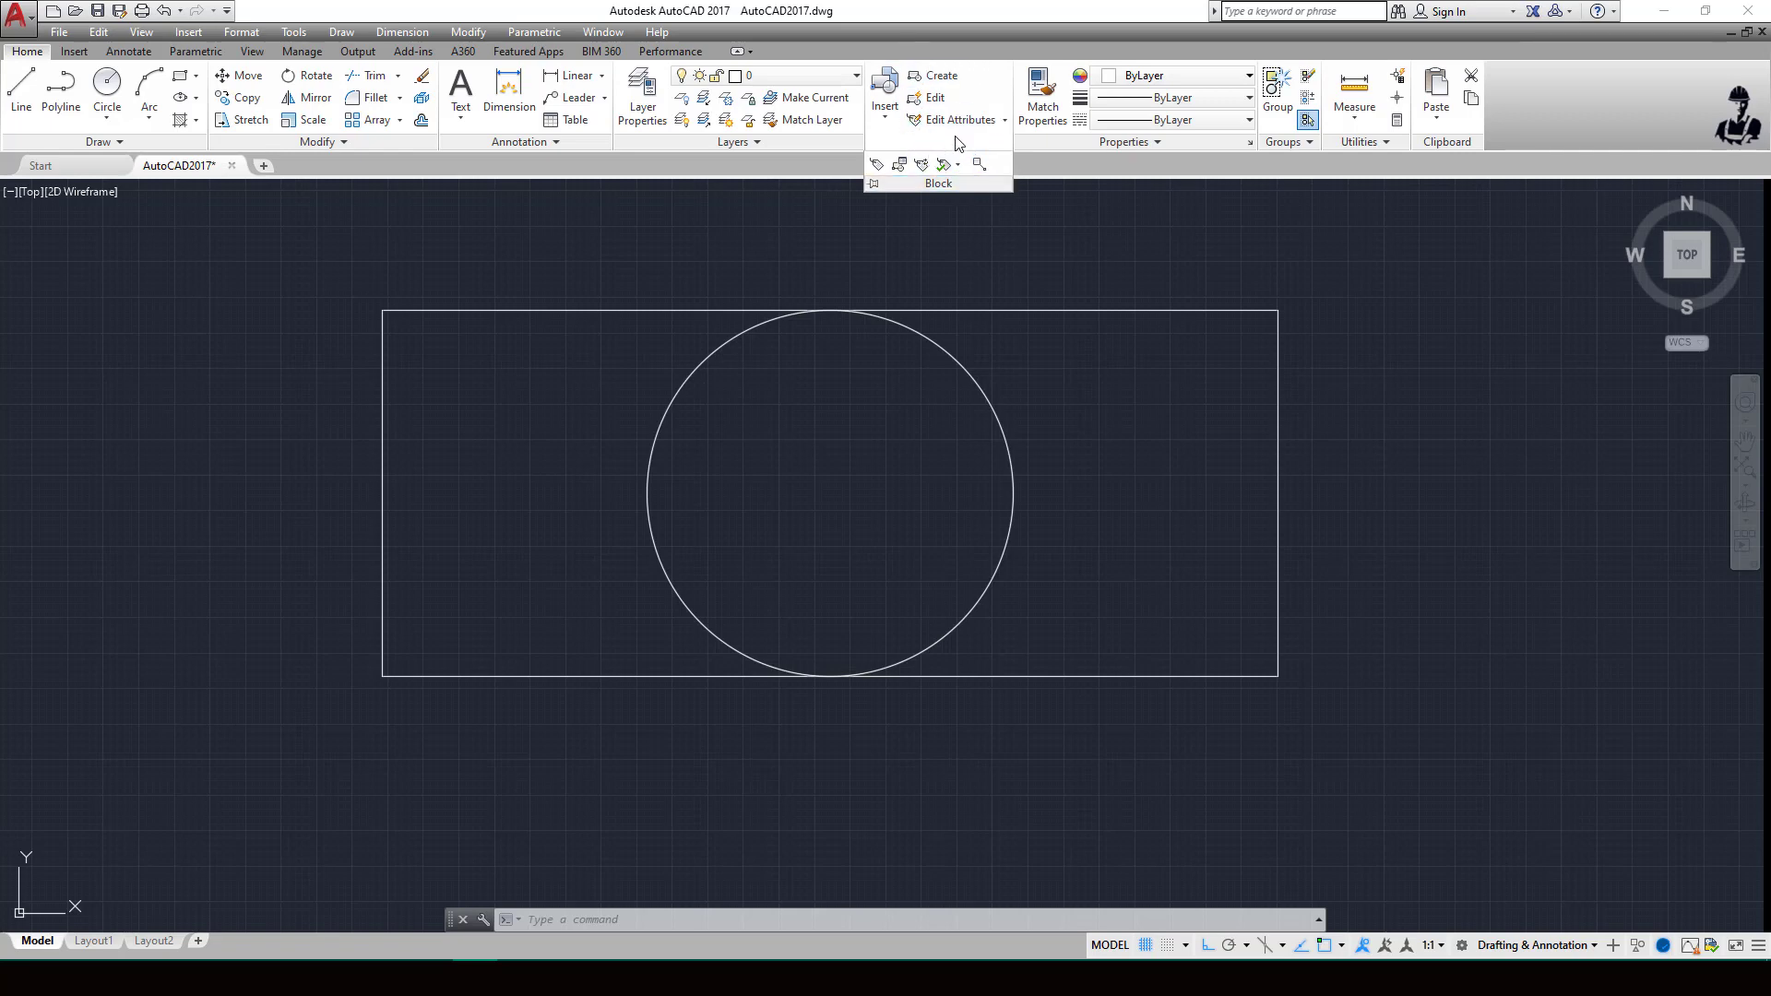
{"action": "left_click", "coordinate": [930, 79]}
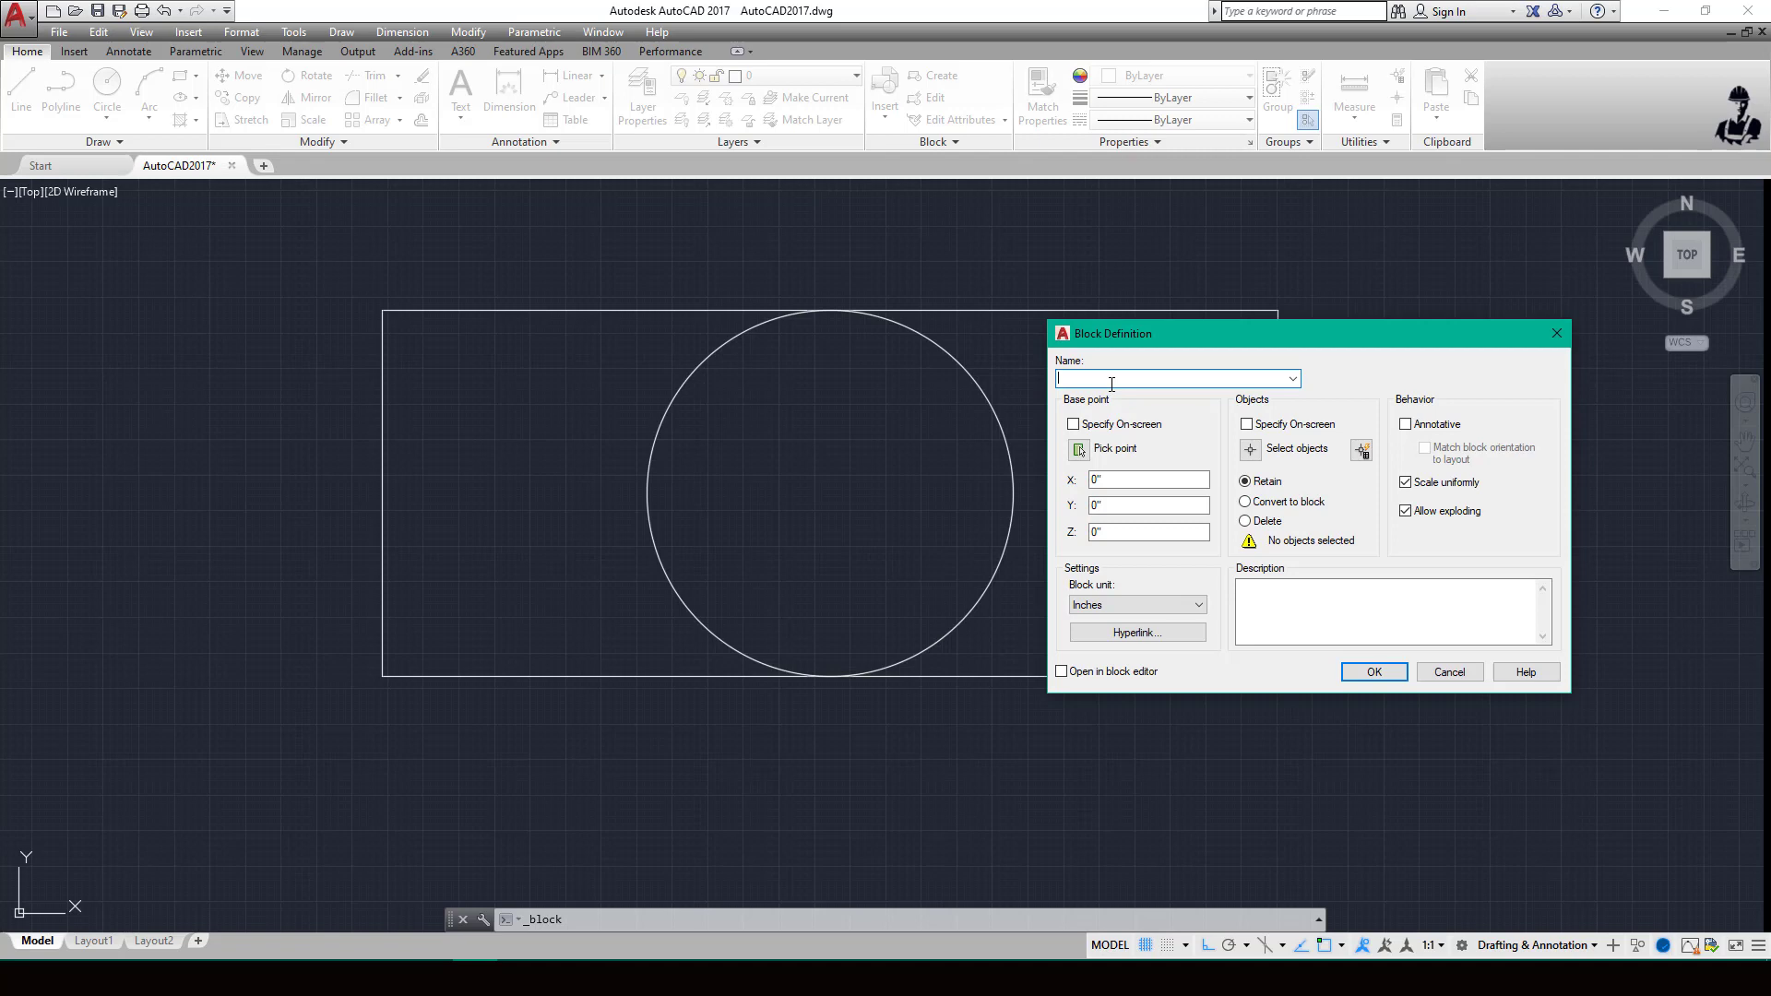
{"action": "left_click", "coordinate": [1557, 333]}
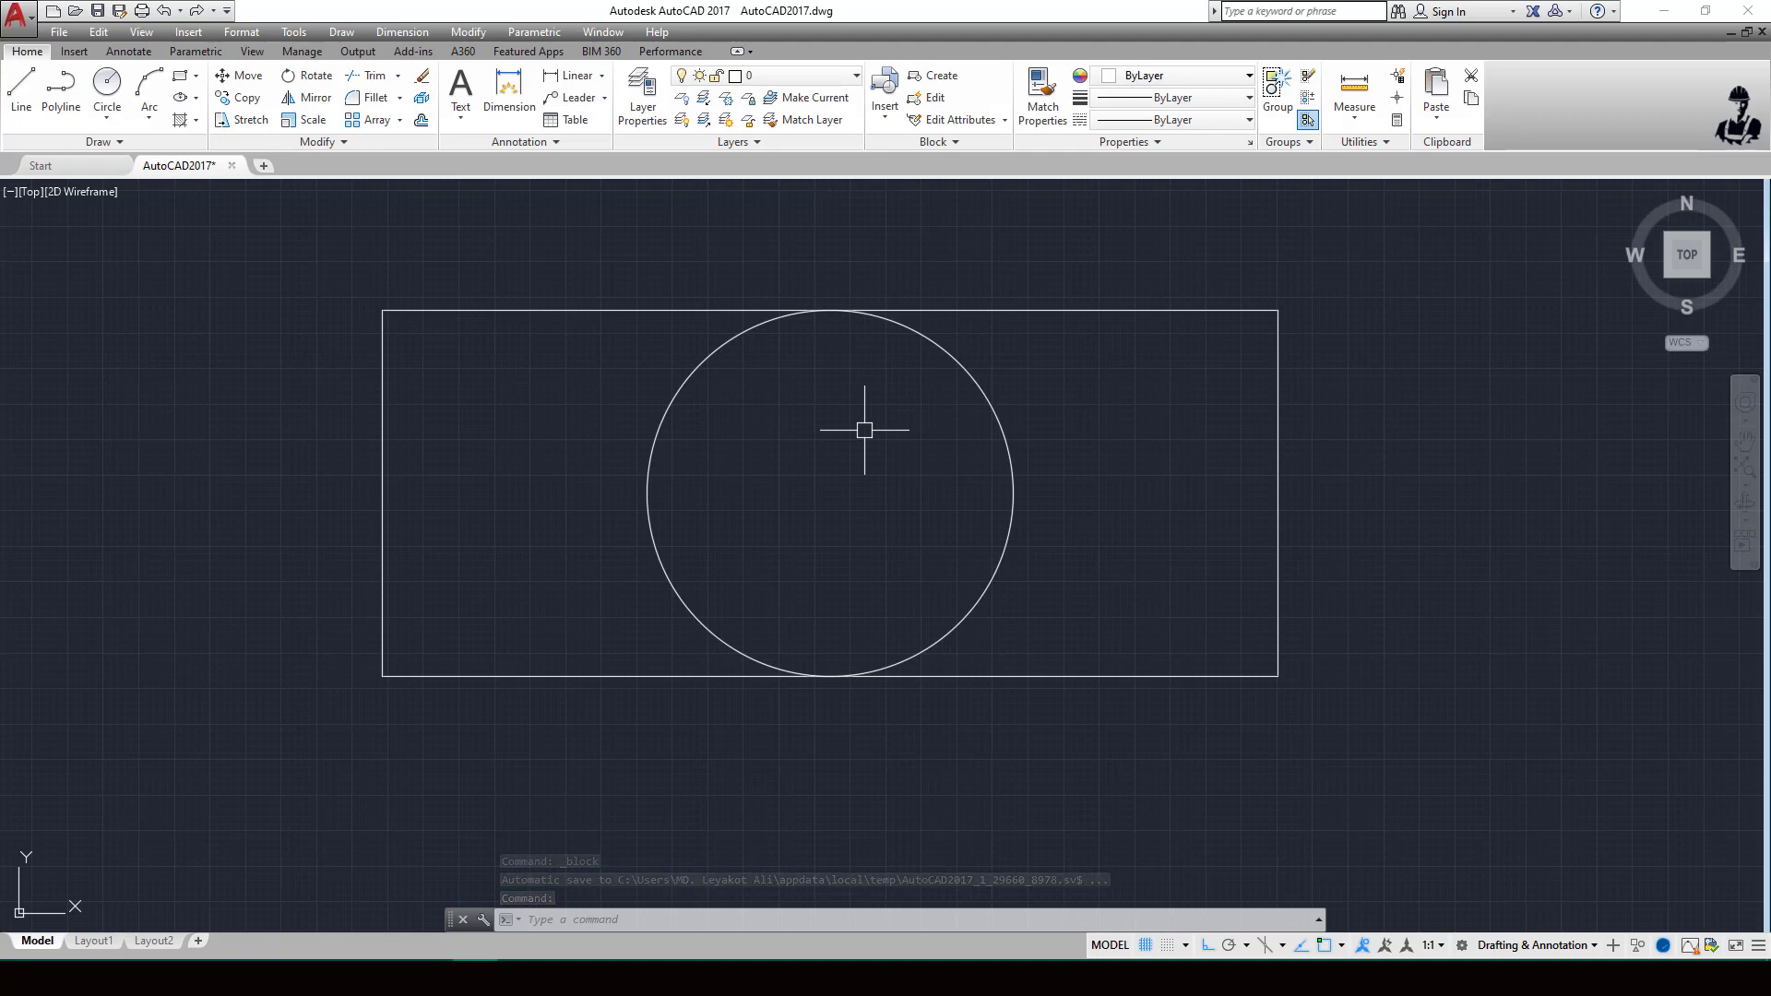
- Start a block definition named b and select the rectangle and circle as its objects
{"action": "type", "text": "b"}
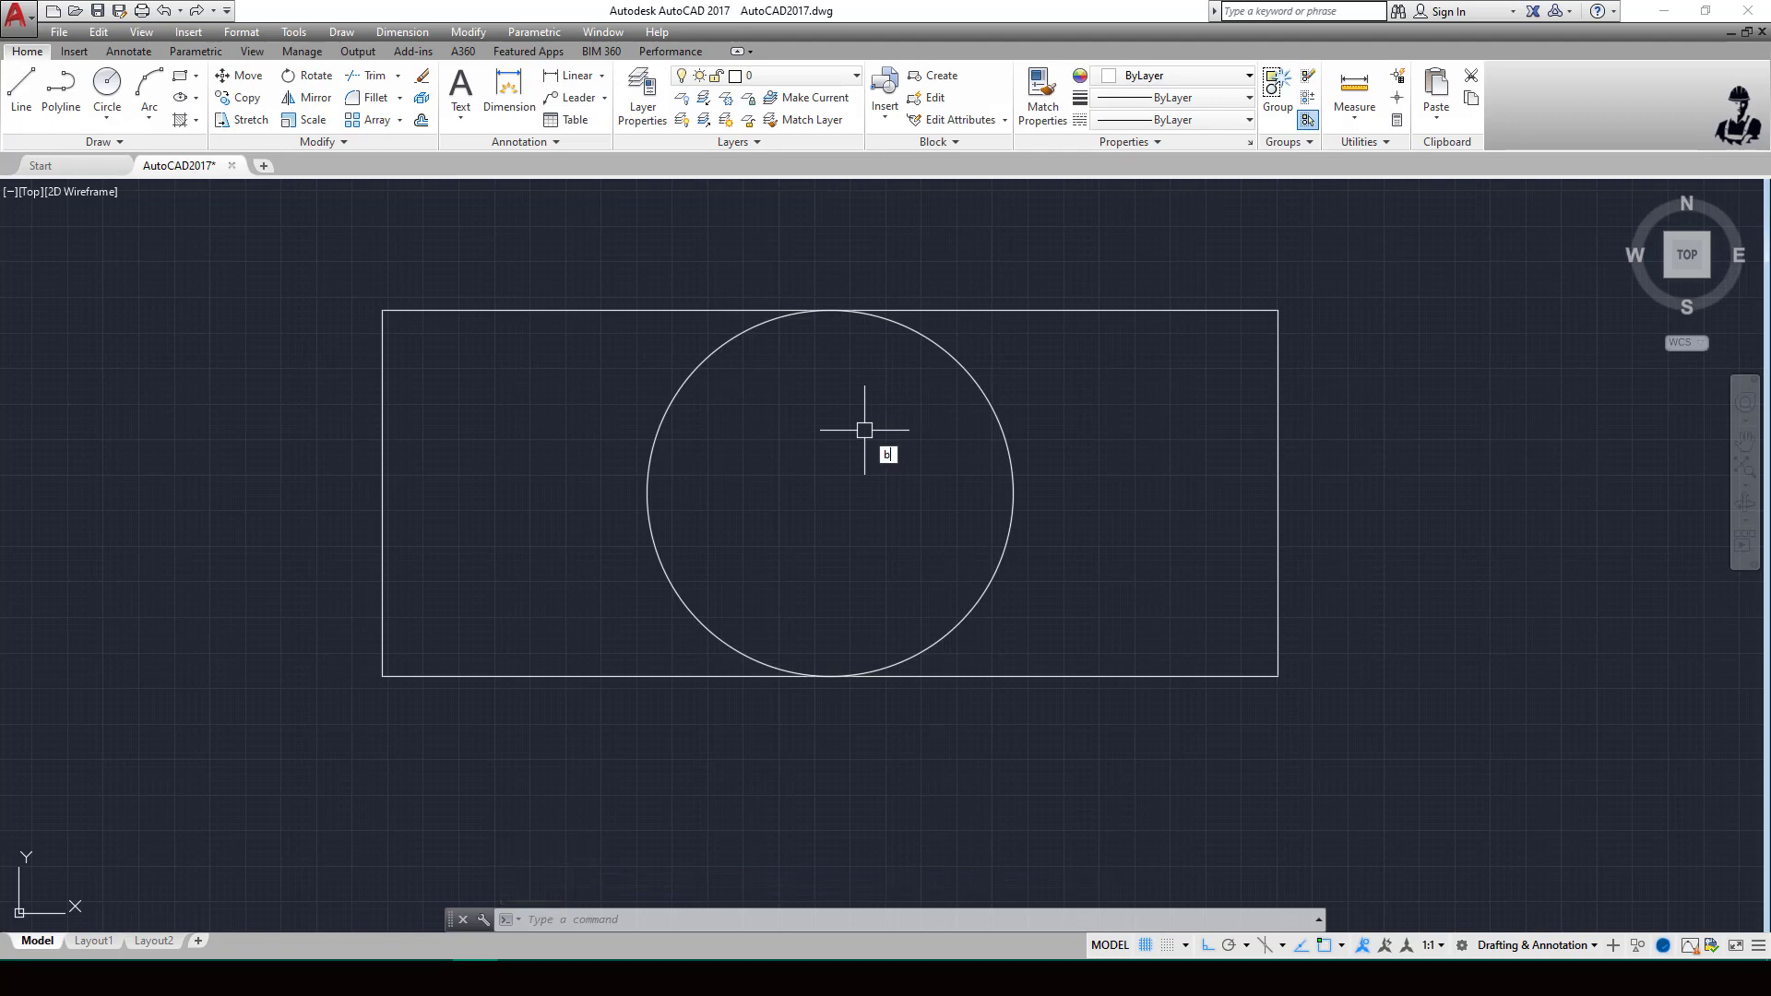
{"action": "key", "text": "Return"}
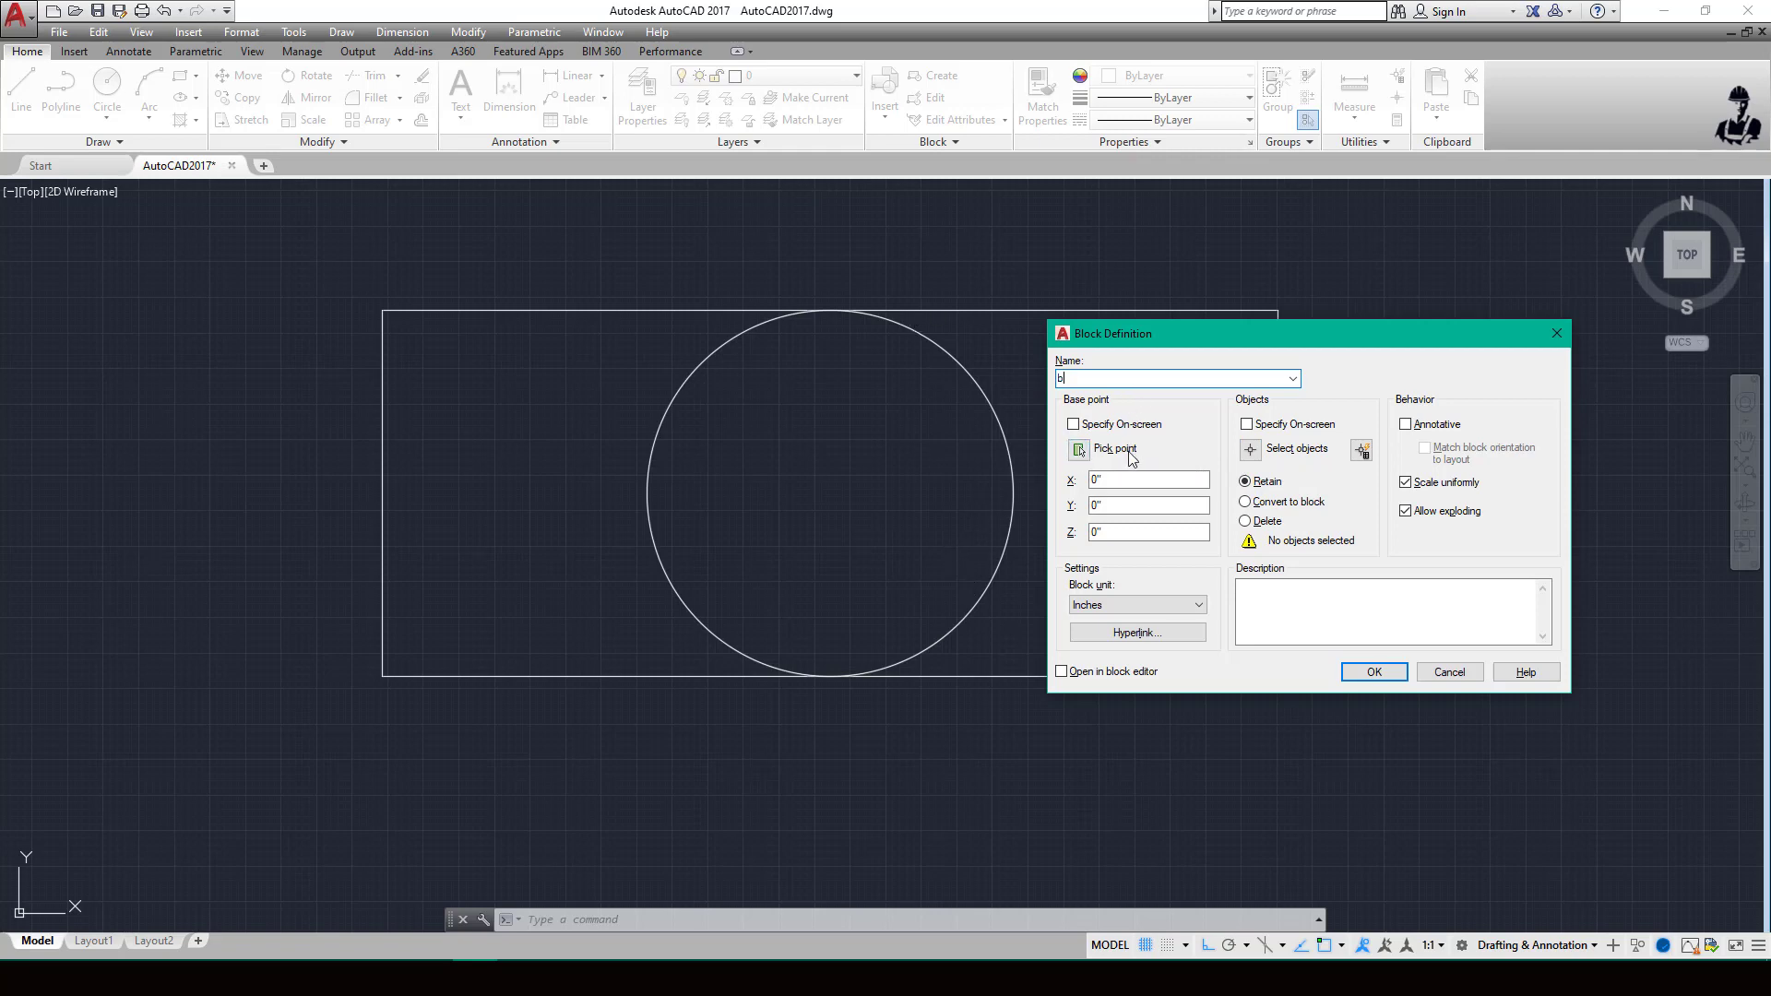
{"action": "left_click", "coordinate": [1252, 453]}
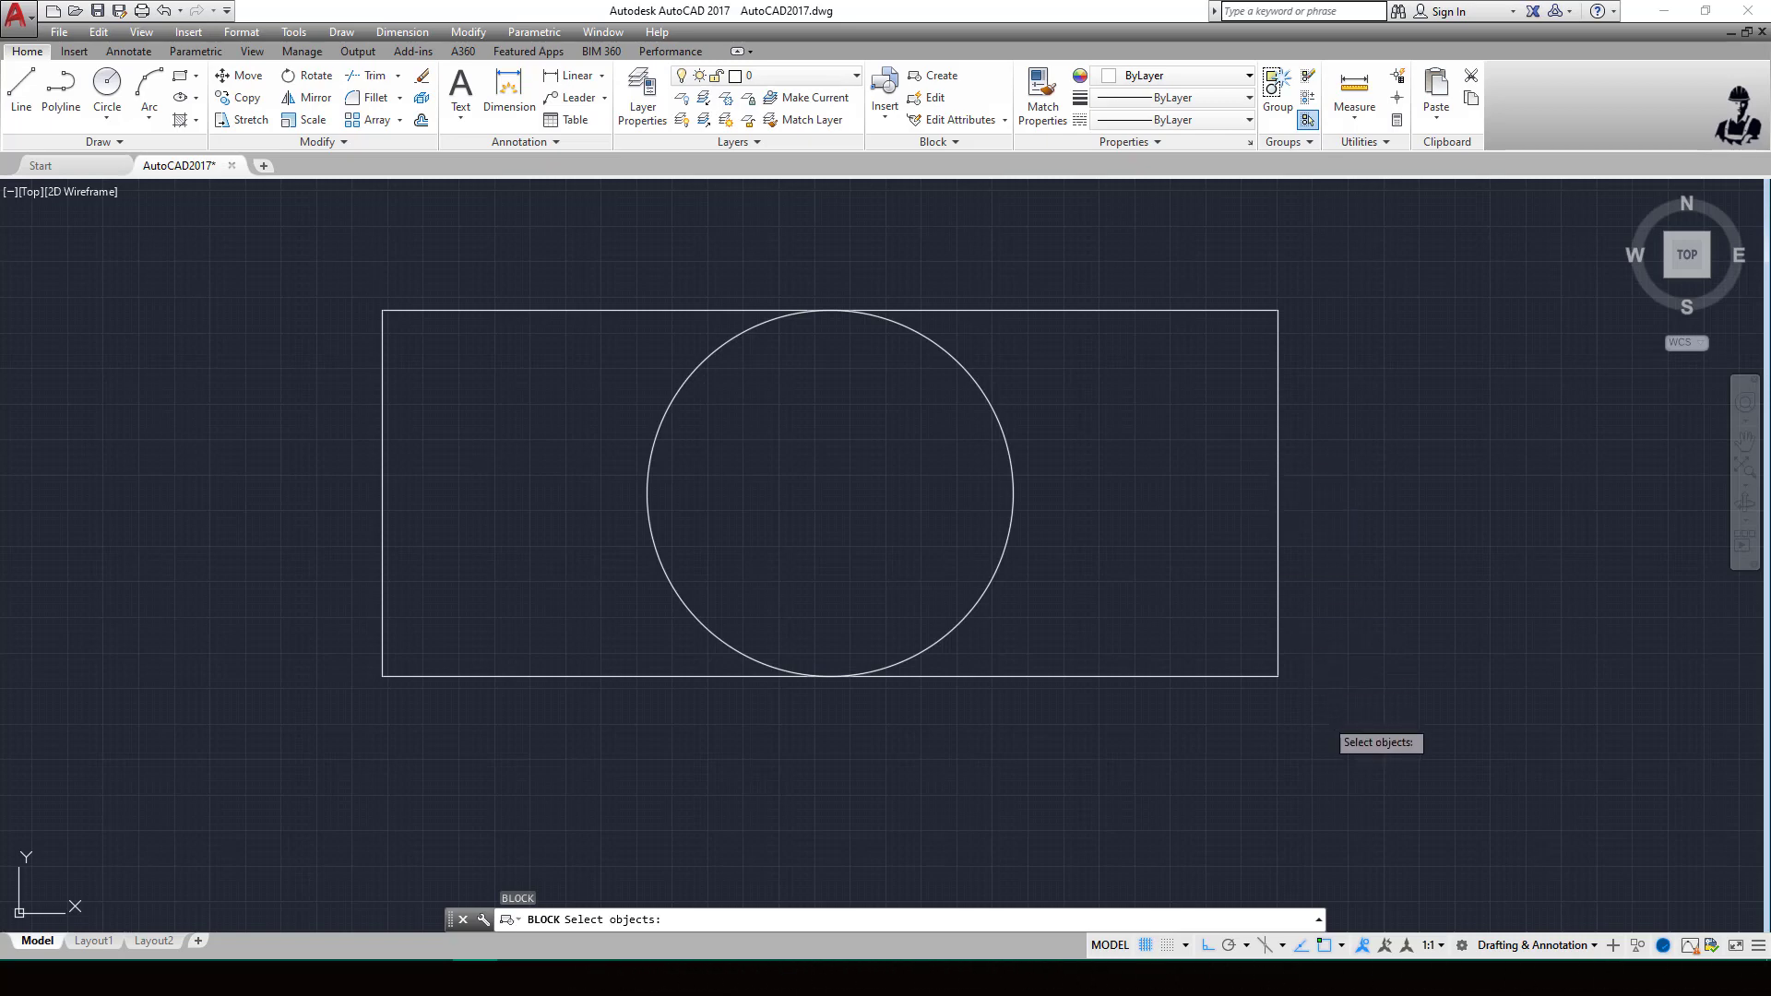
{"action": "left_click", "coordinate": [1325, 718]}
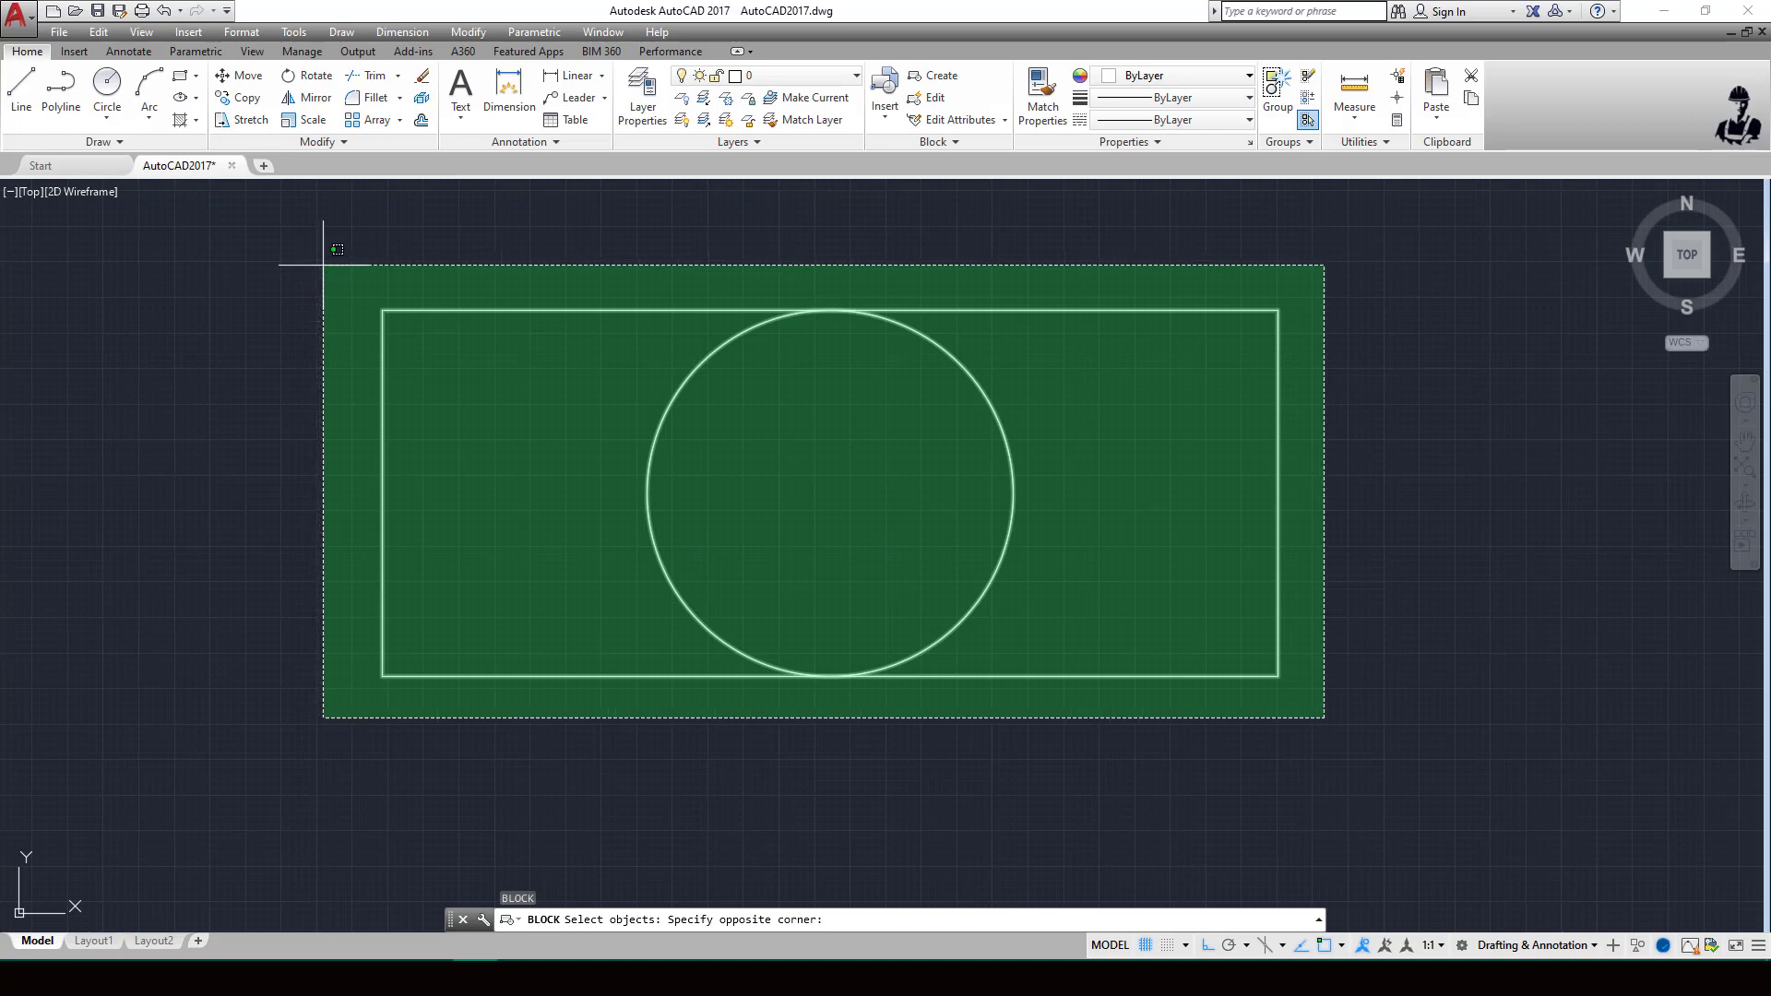
{"action": "left_click", "coordinate": [324, 264]}
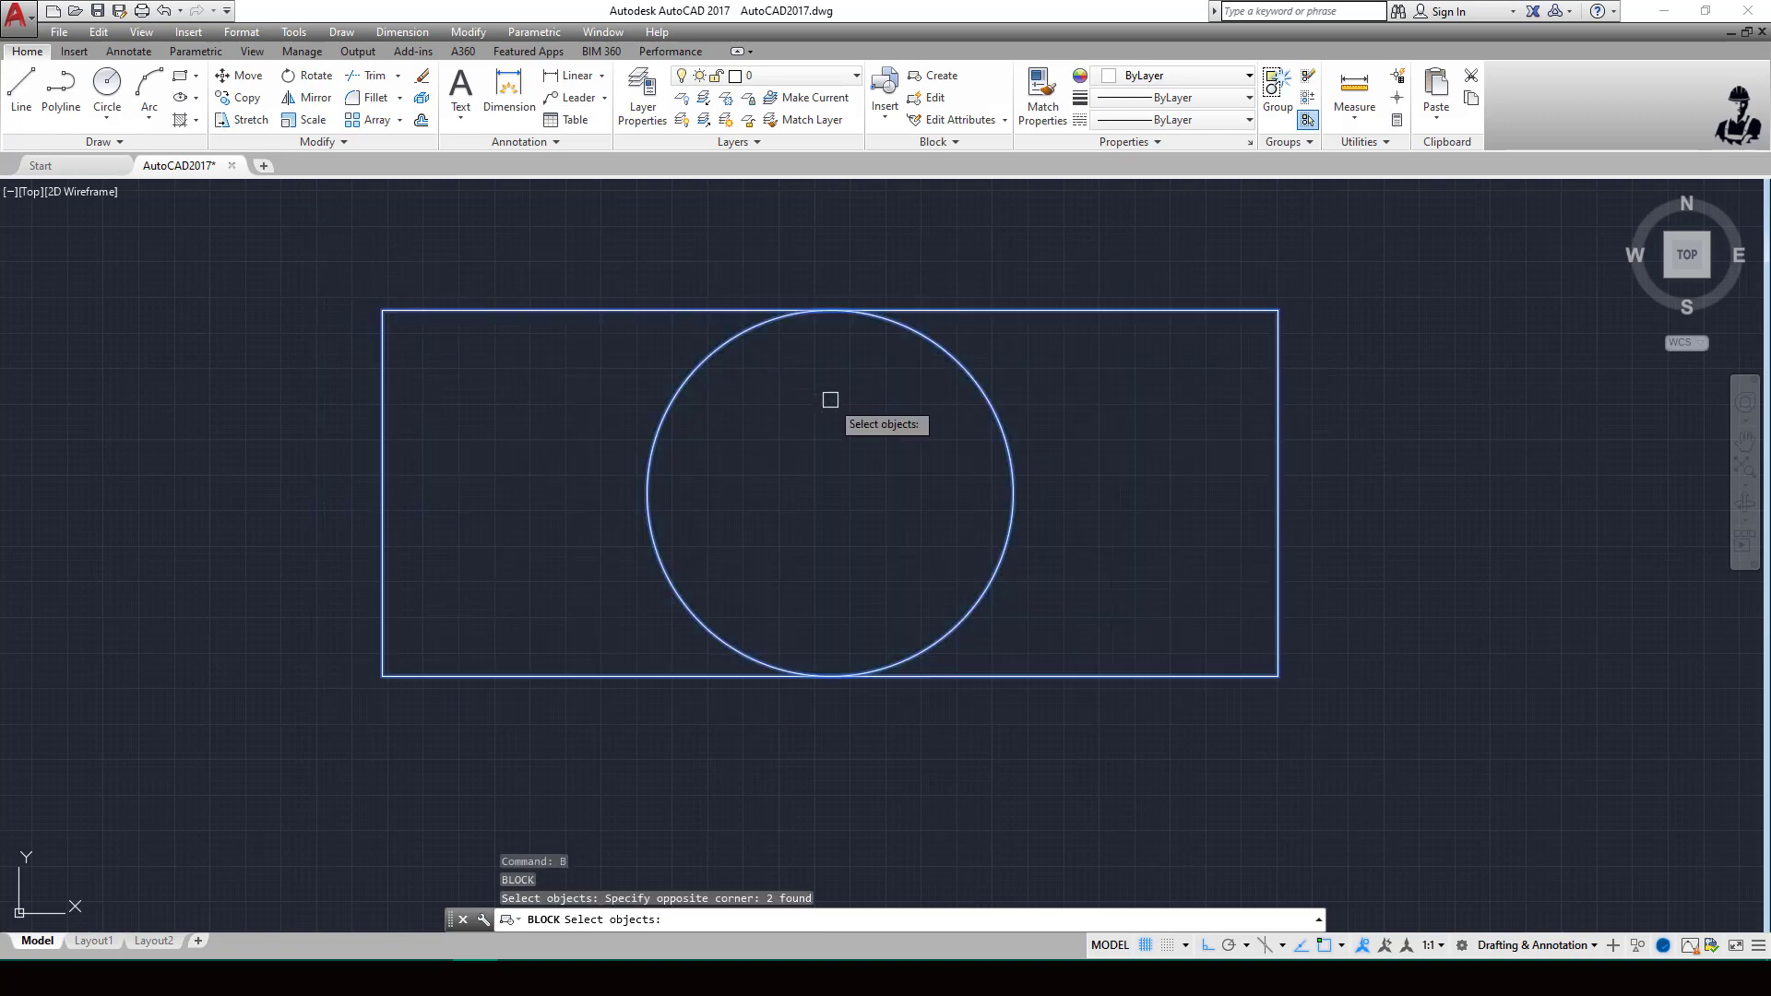
{"action": "key", "text": "Return"}
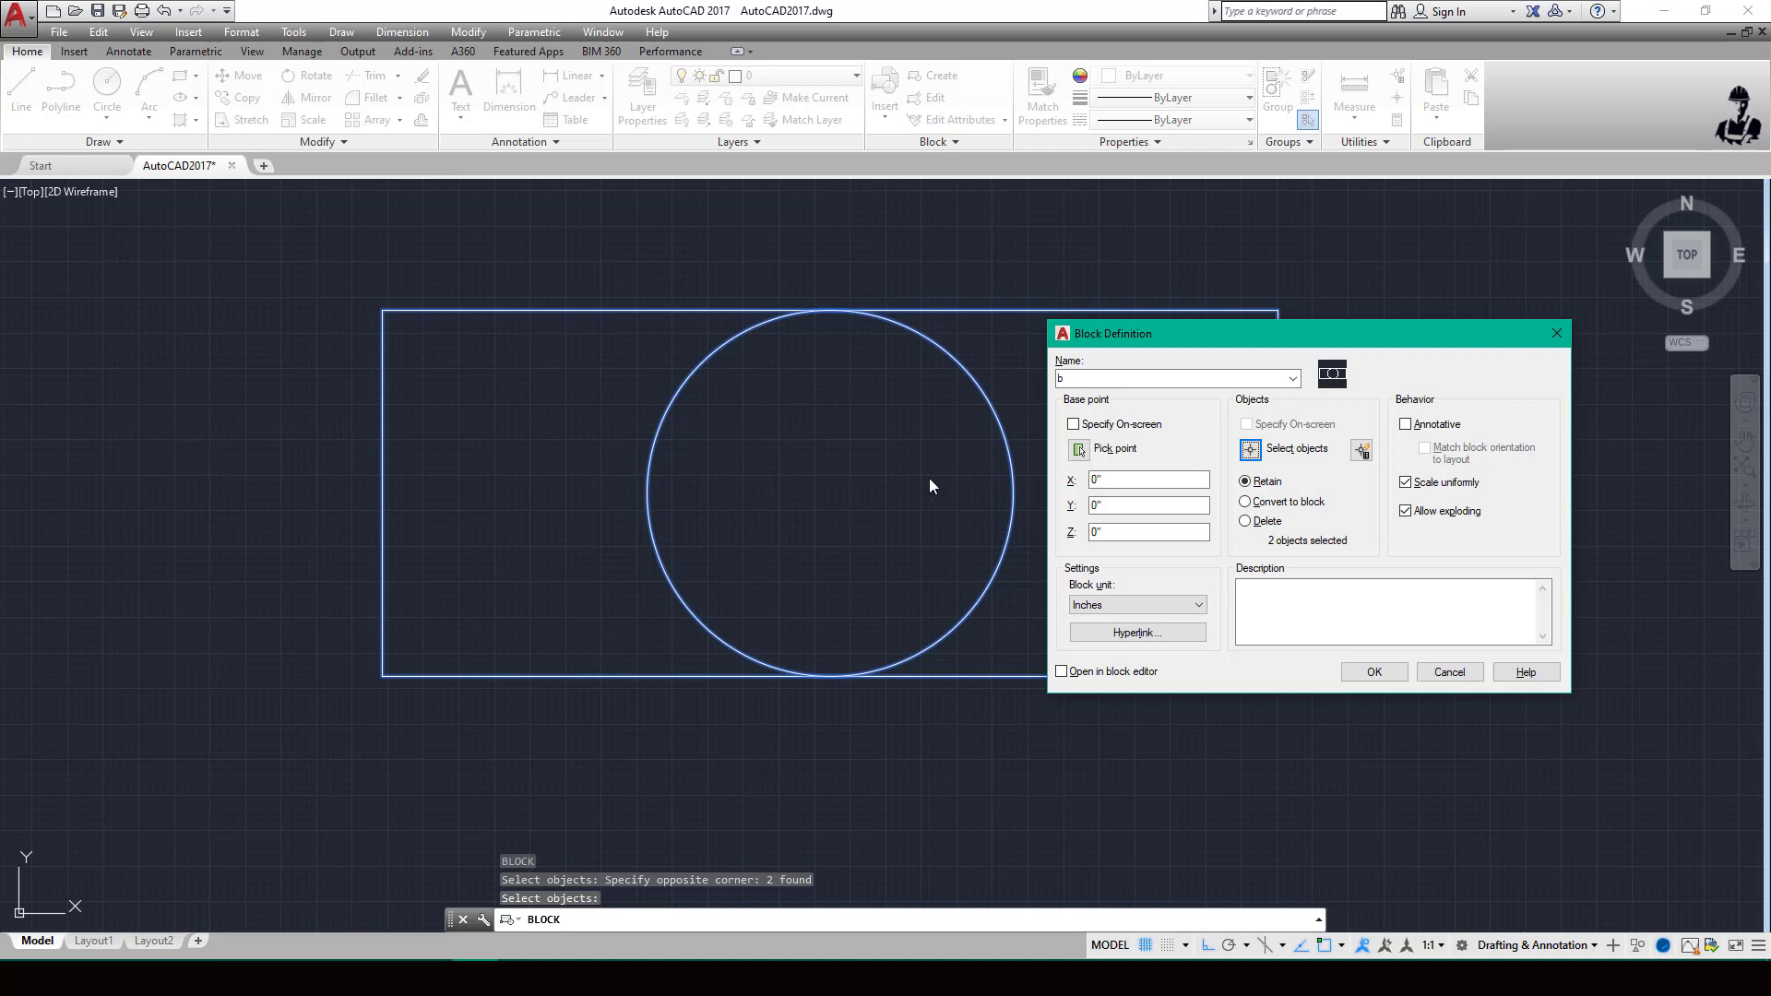
- Set the block's base point at the rectangle's lower-right corner and enable opening it in the block editor
{"action": "left_click", "coordinate": [1080, 450]}
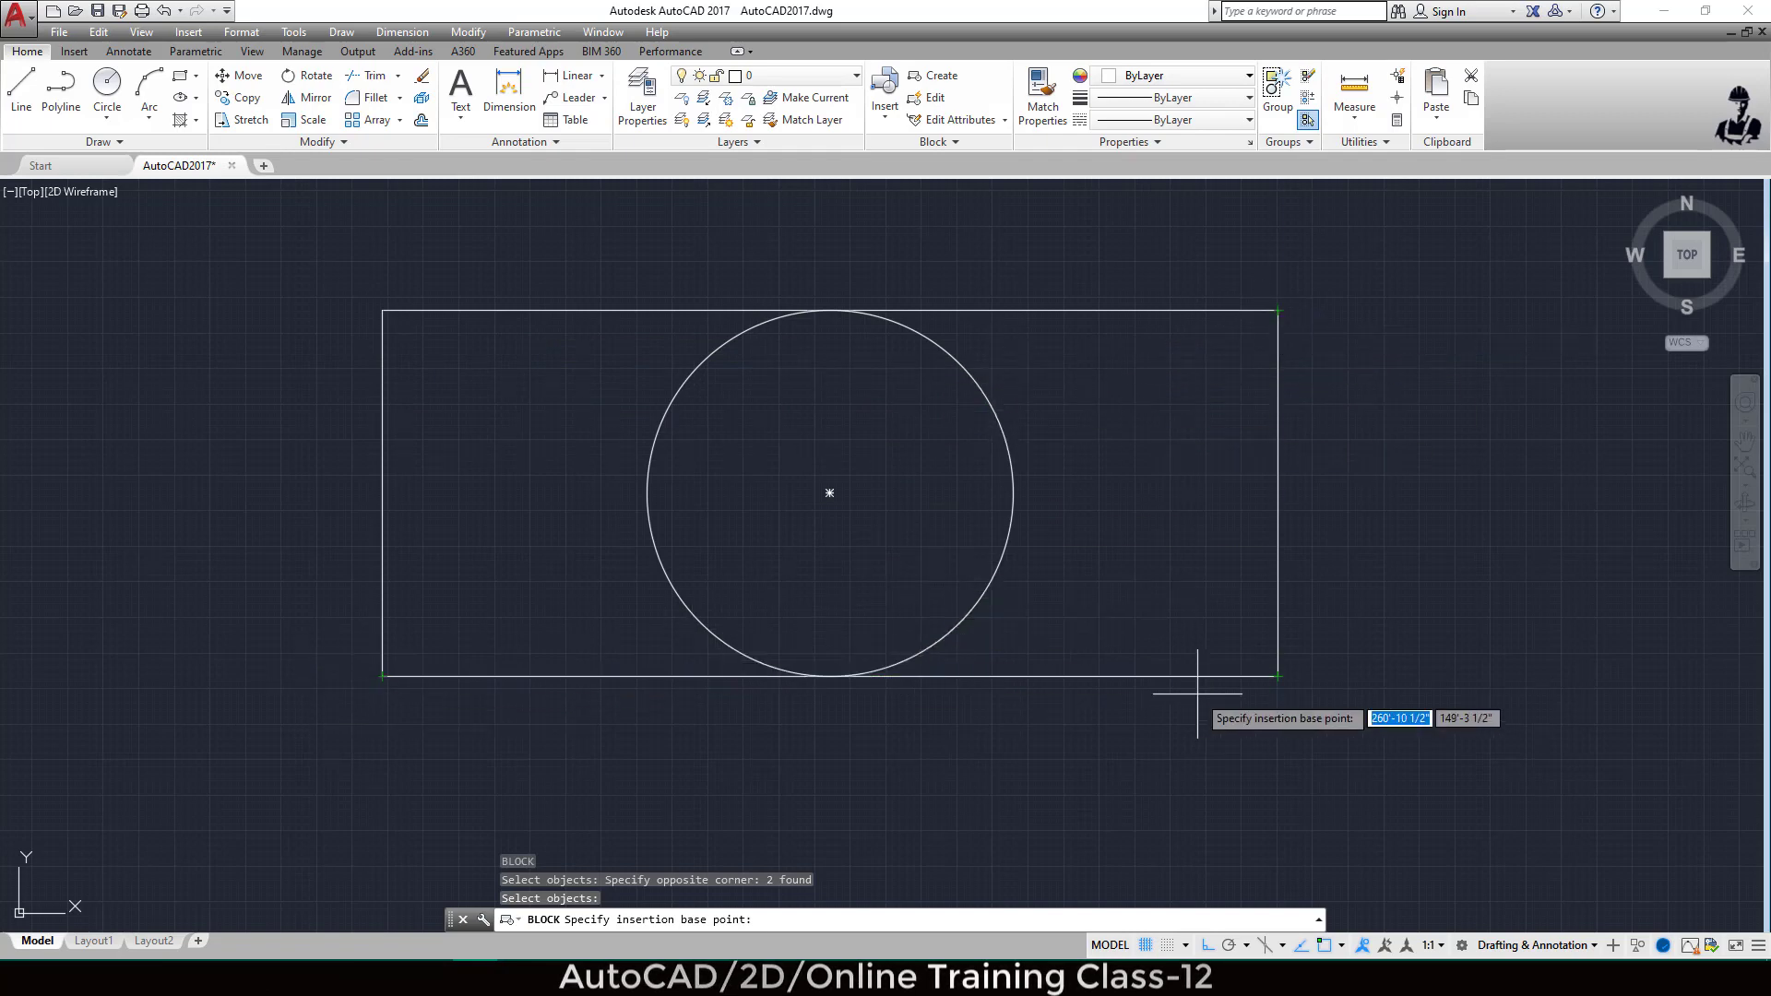
{"action": "left_click", "coordinate": [1278, 677]}
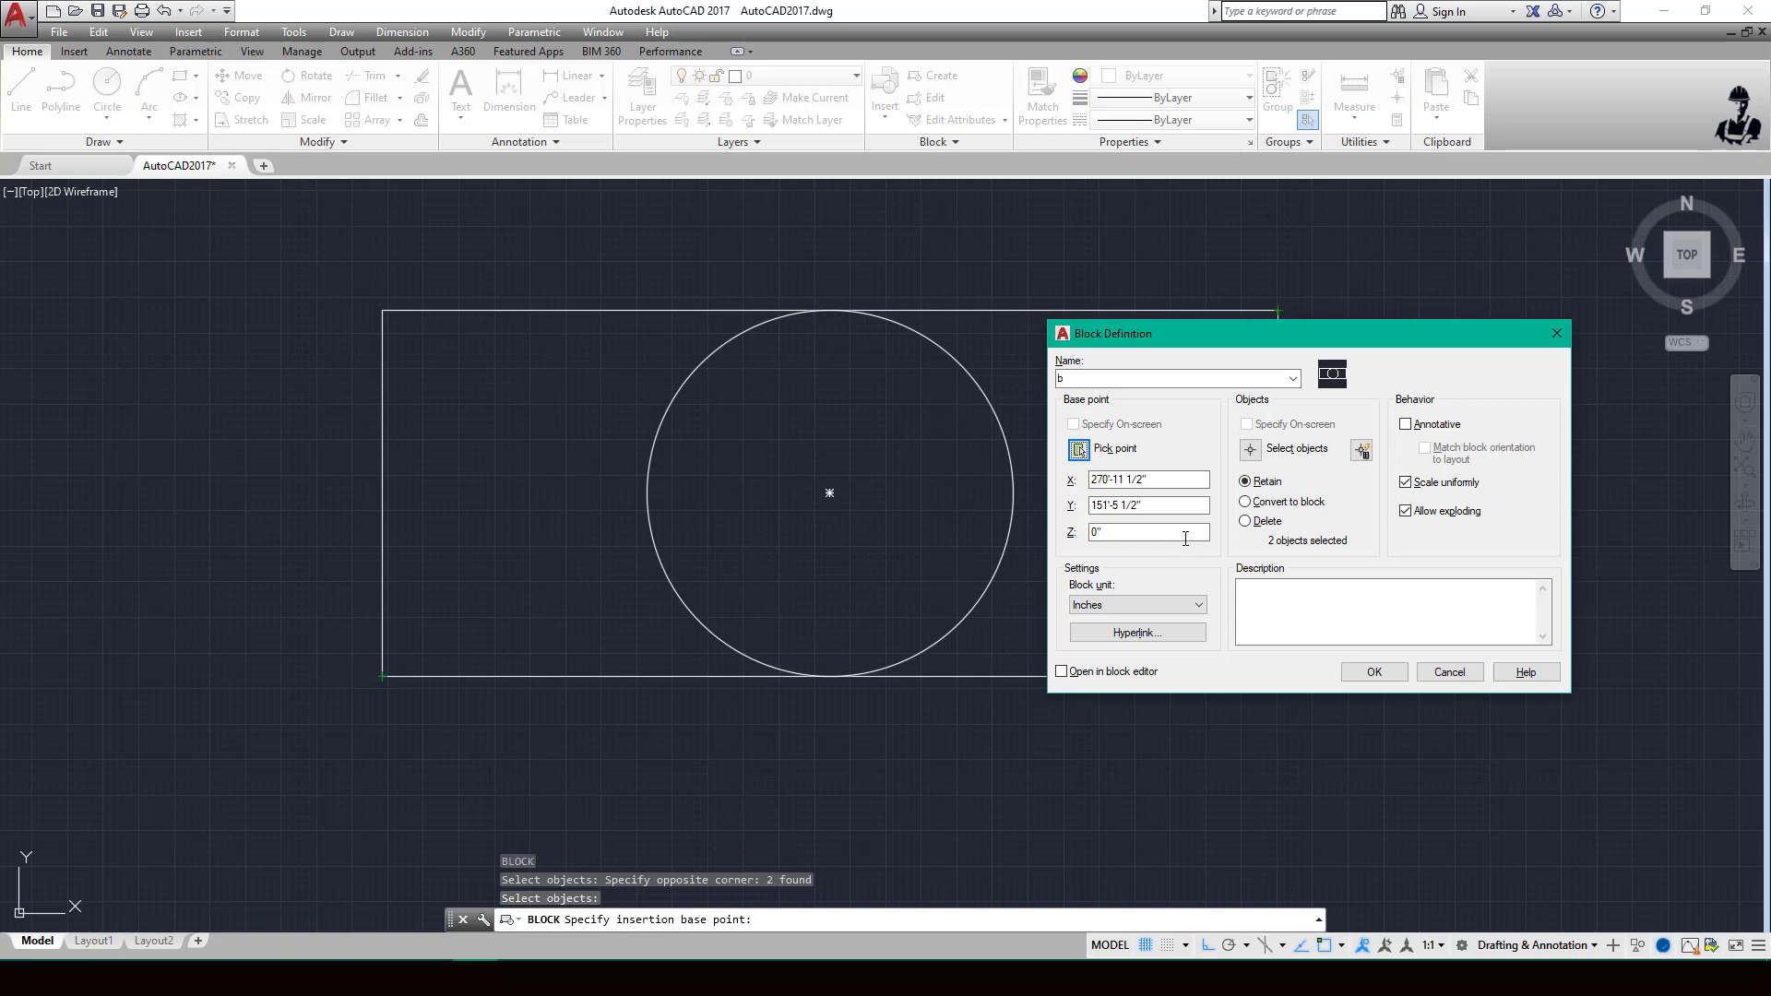
{"action": "left_click", "coordinate": [1110, 479]}
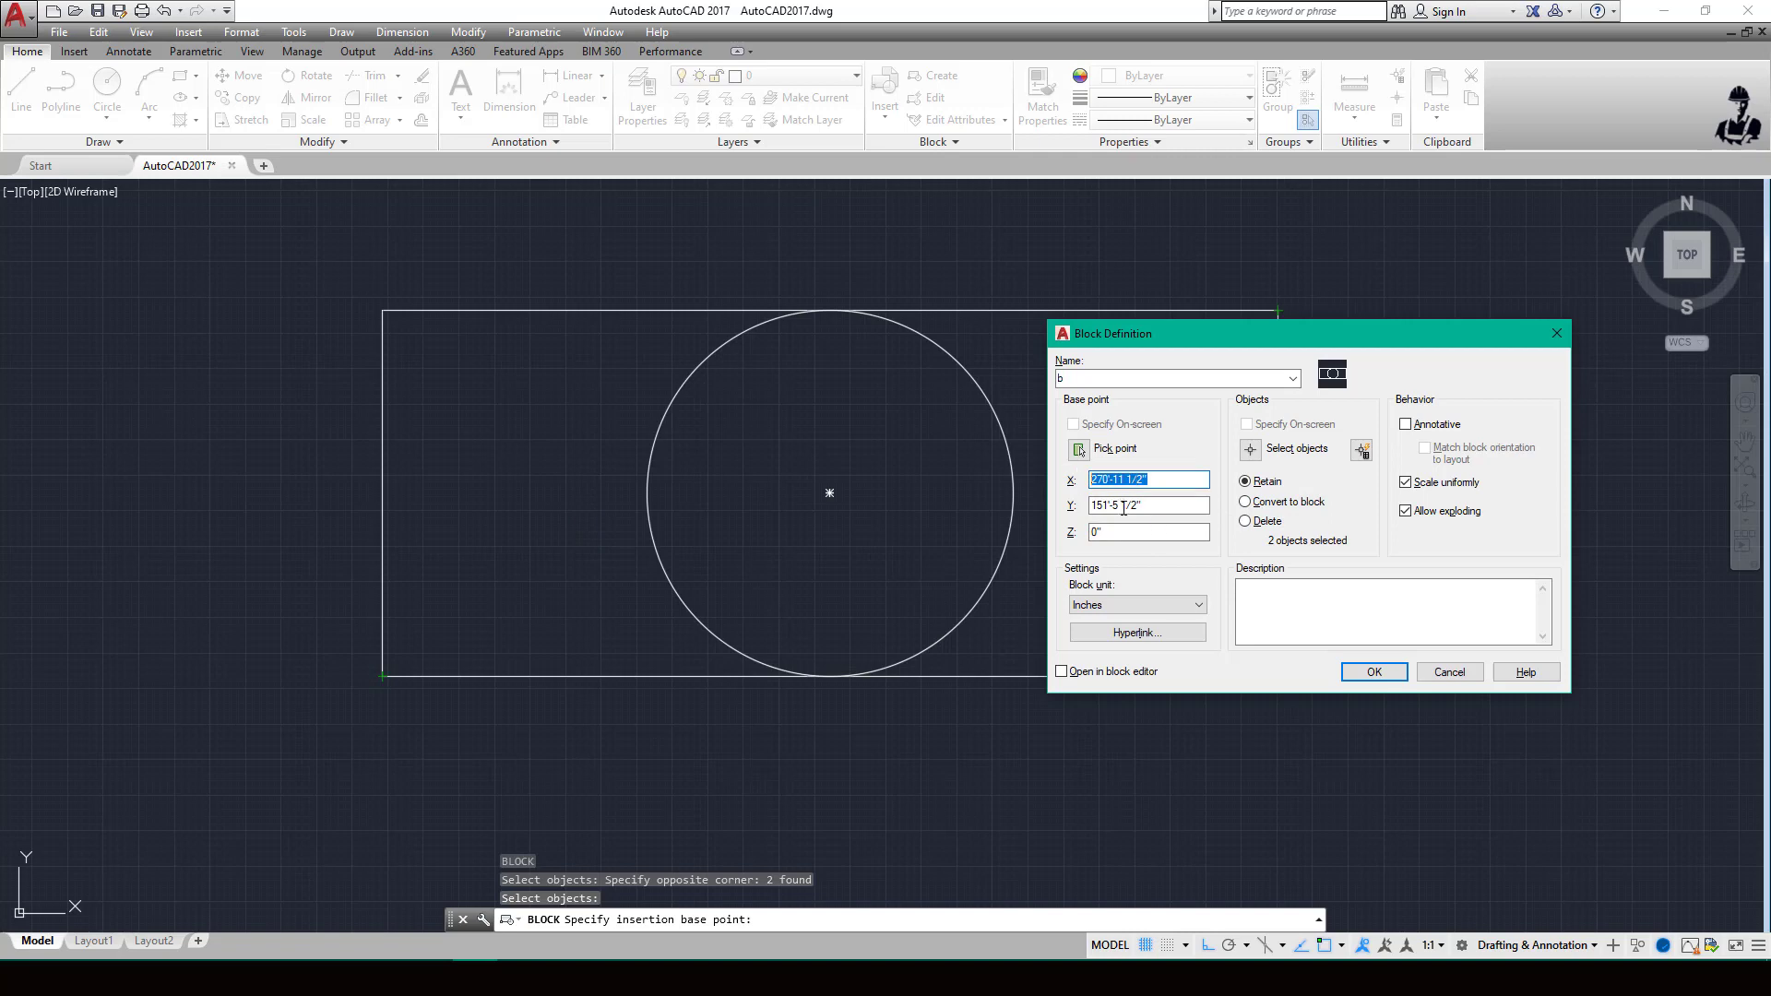
{"action": "left_click_drag", "start_coordinate": [1169, 506], "coordinate": [1092, 505]}
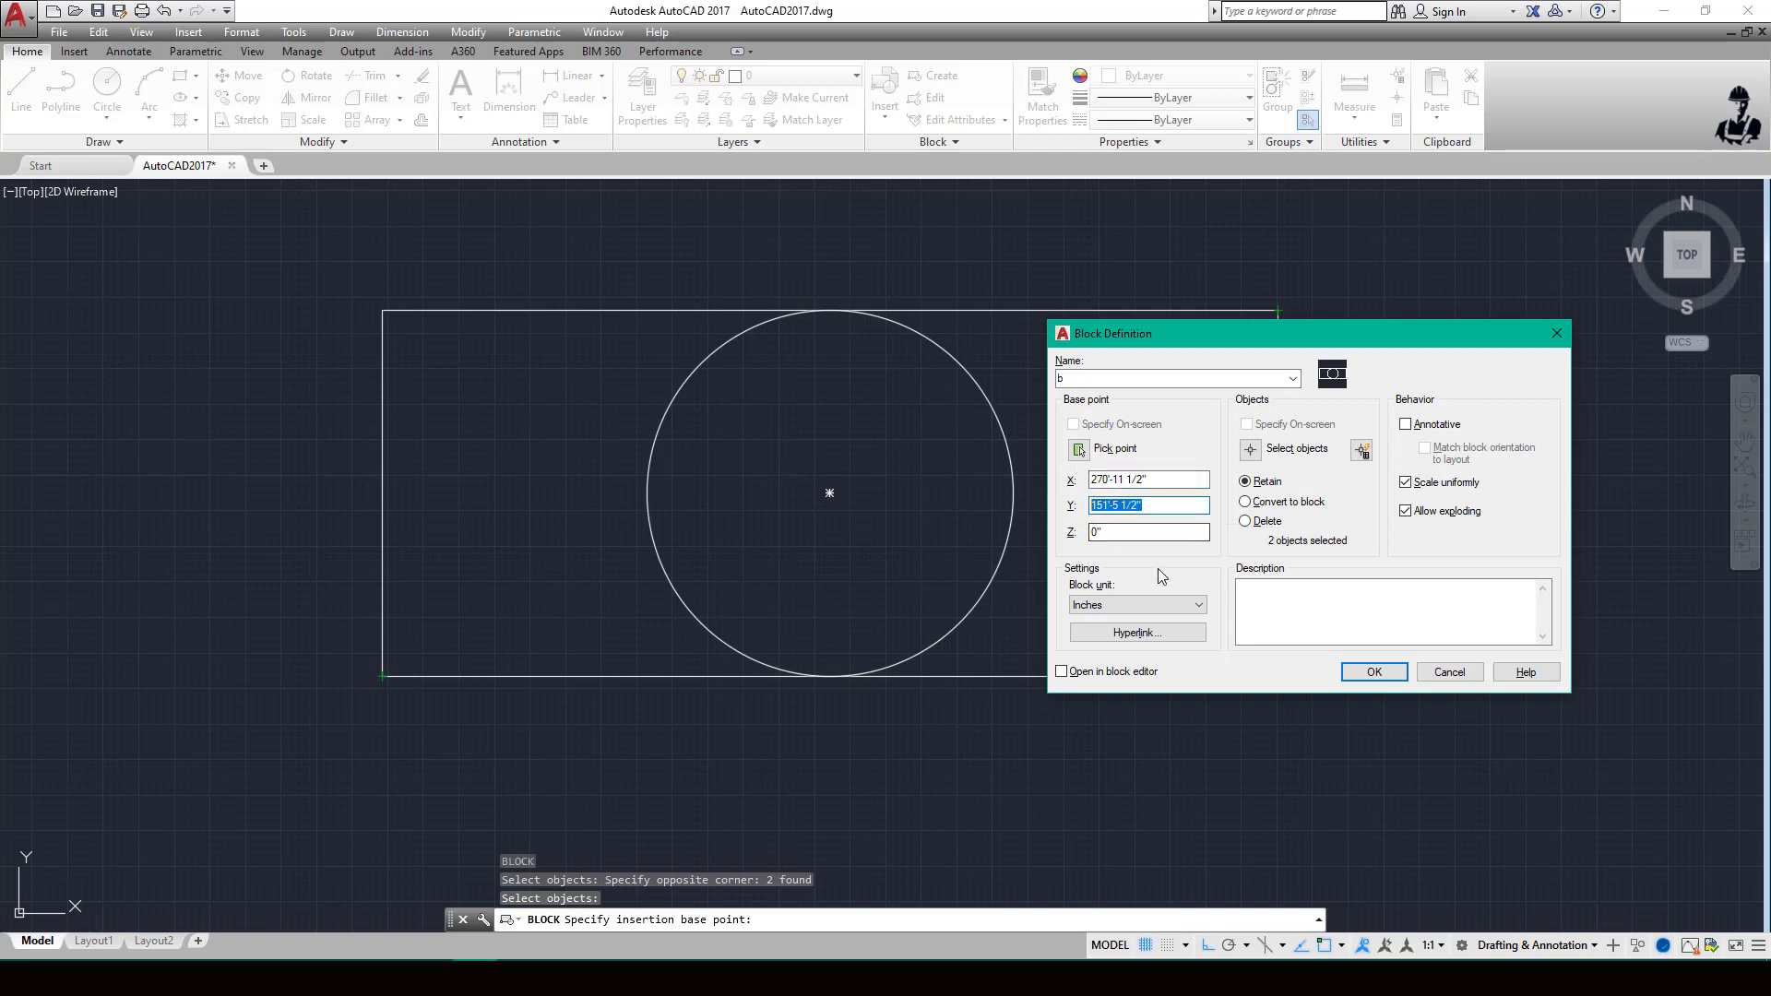
{"action": "left_click", "coordinate": [1138, 534]}
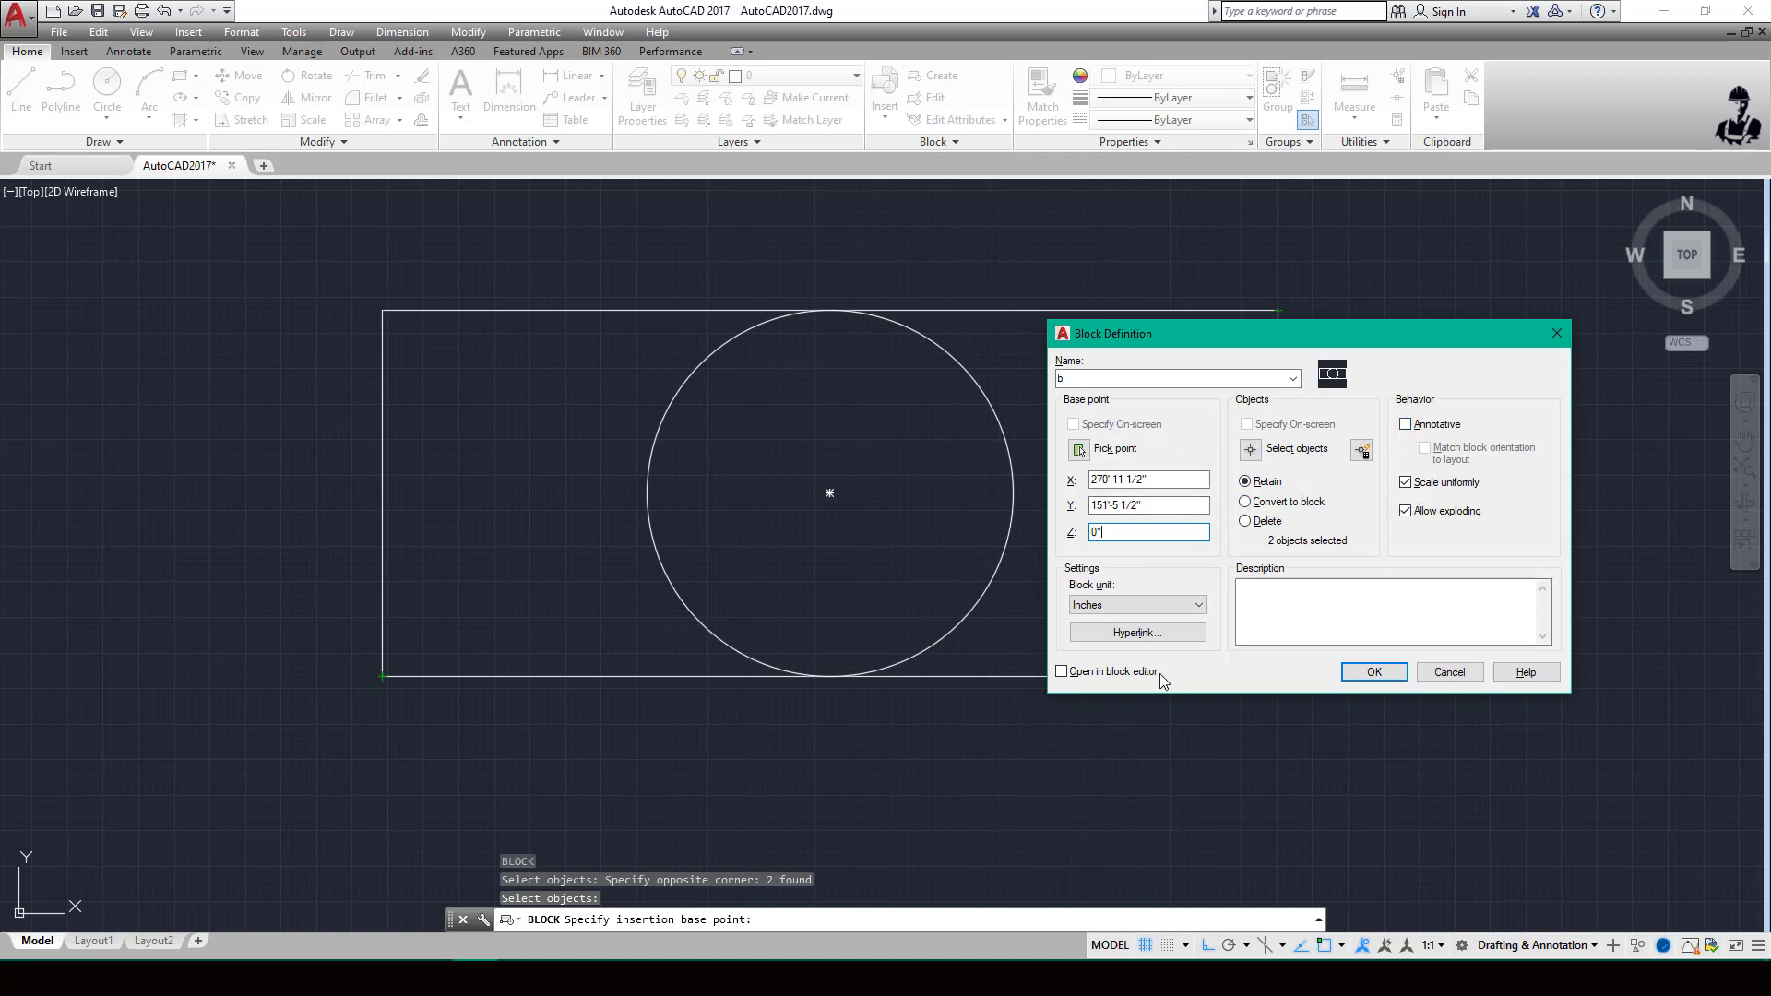
{"action": "left_click", "coordinate": [1062, 674]}
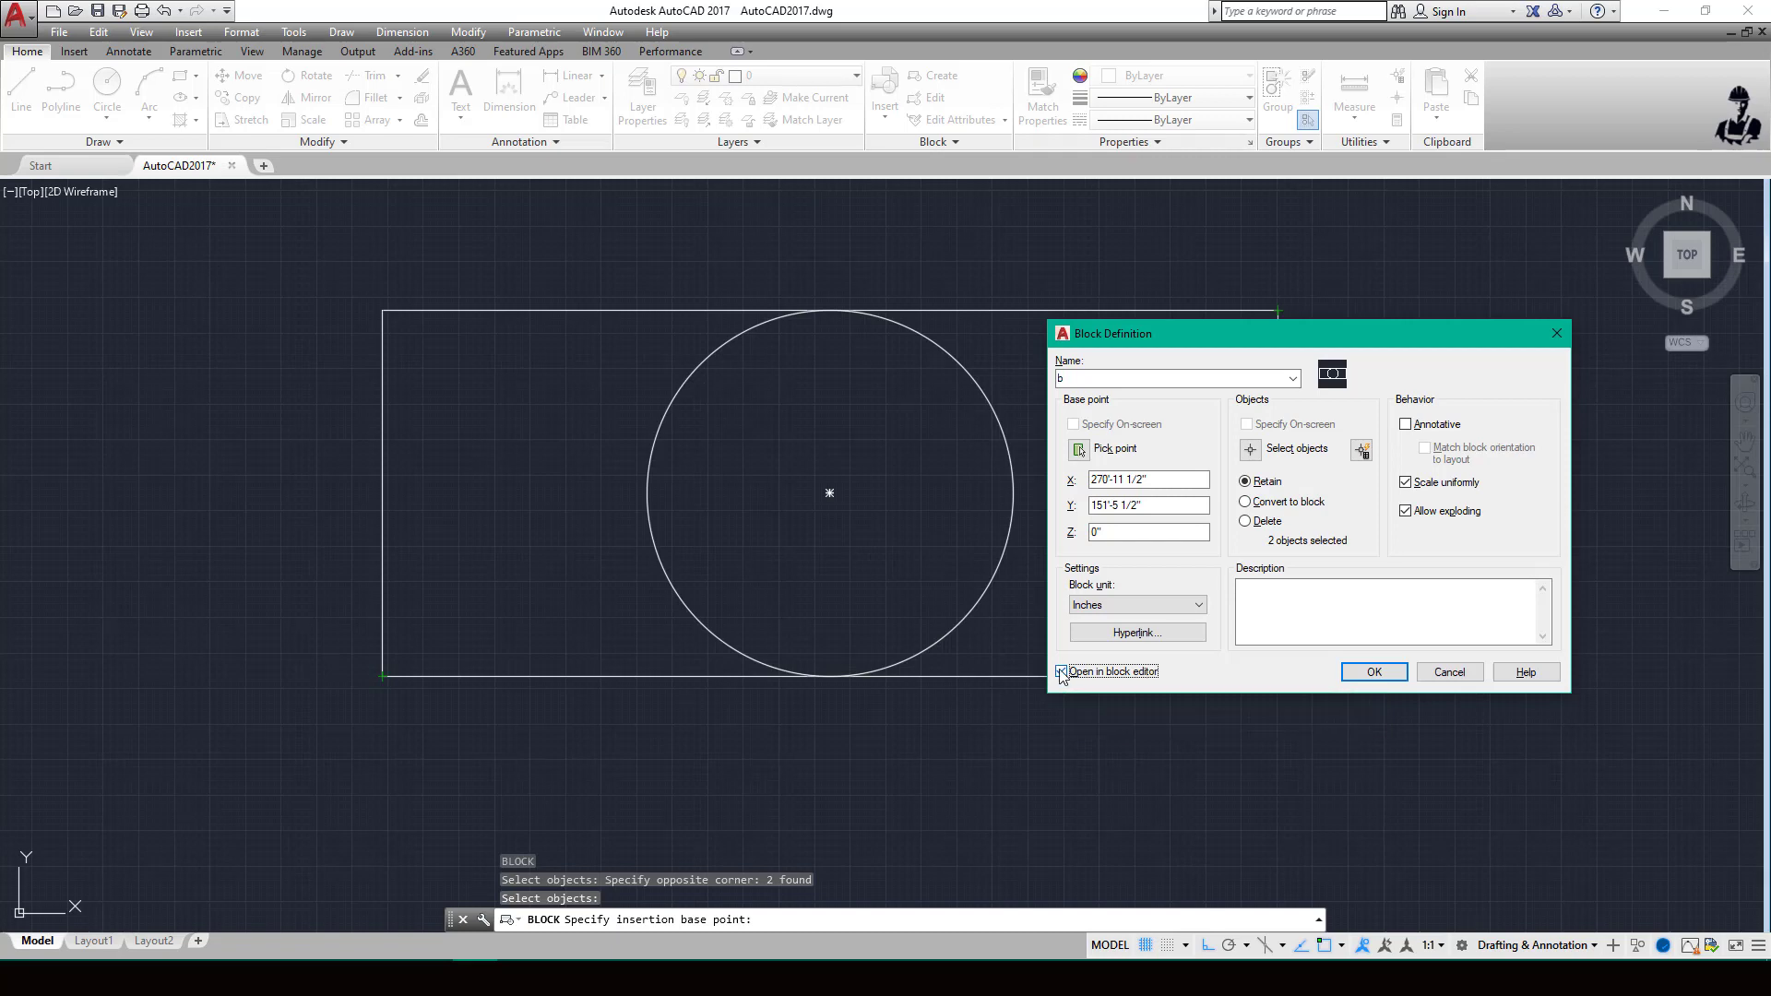
- Complete the definition of block b and insert one instance of it to the right of the original shapes
{"action": "left_click", "coordinate": [1360, 678]}
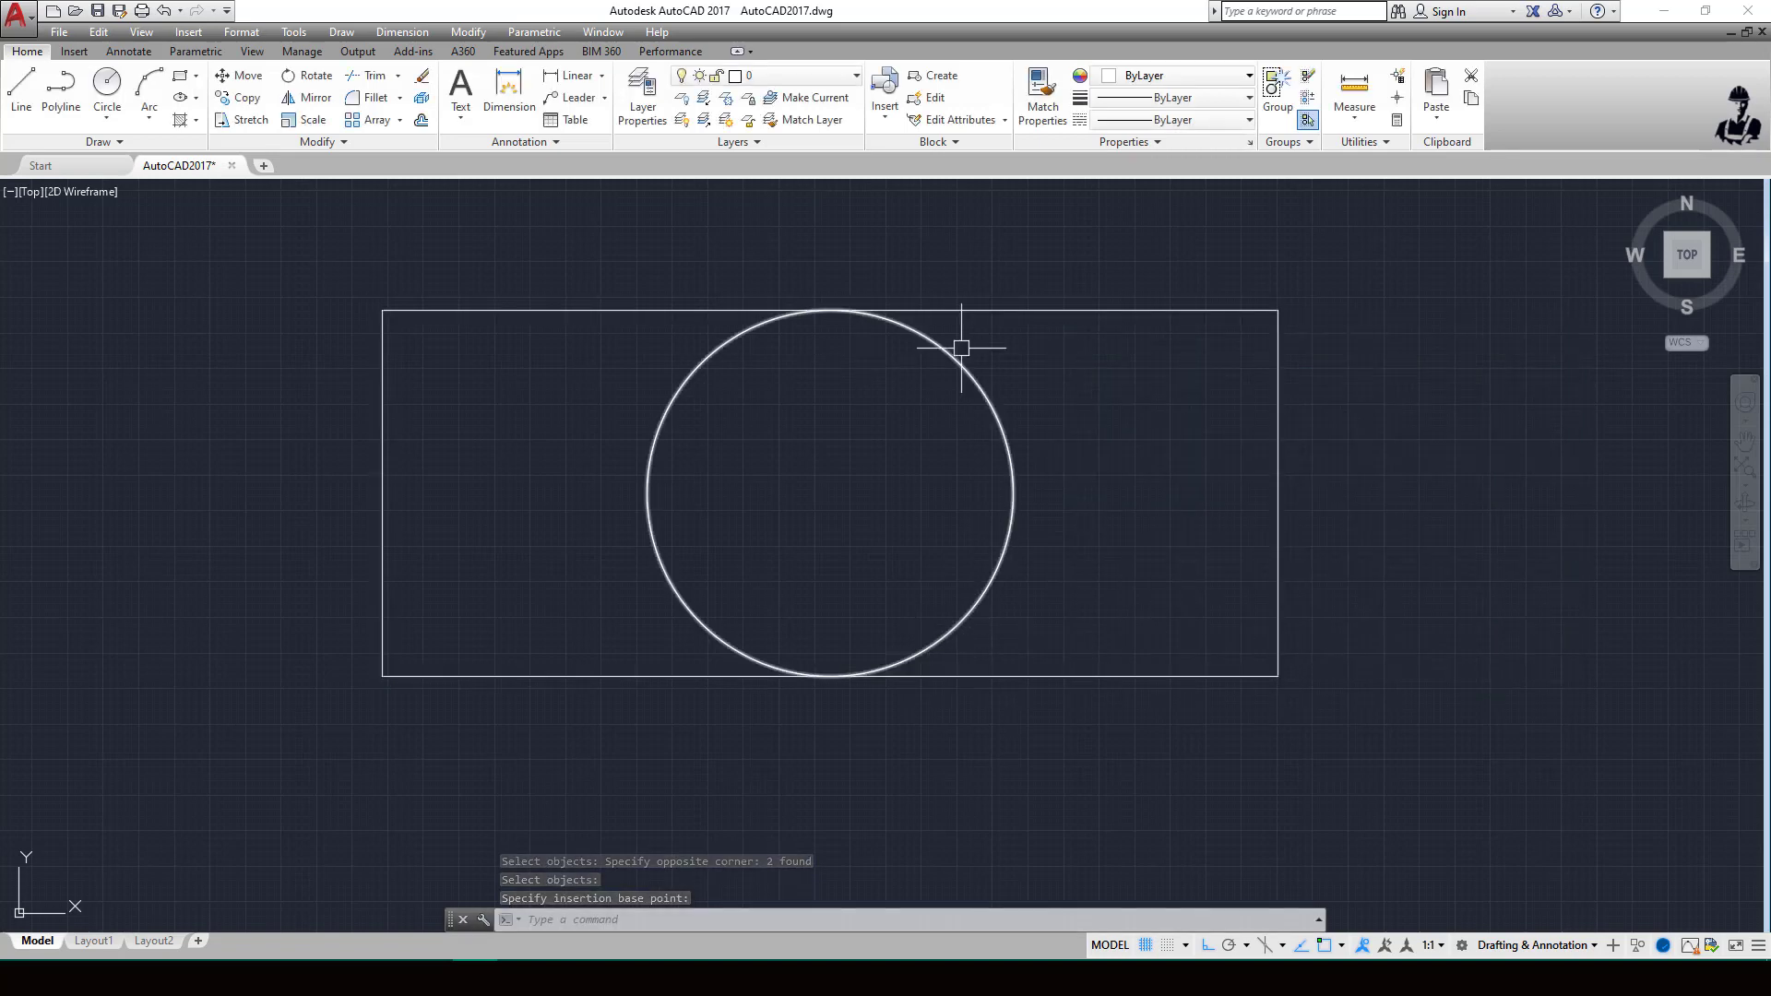
{"action": "left_click", "coordinate": [886, 120]}
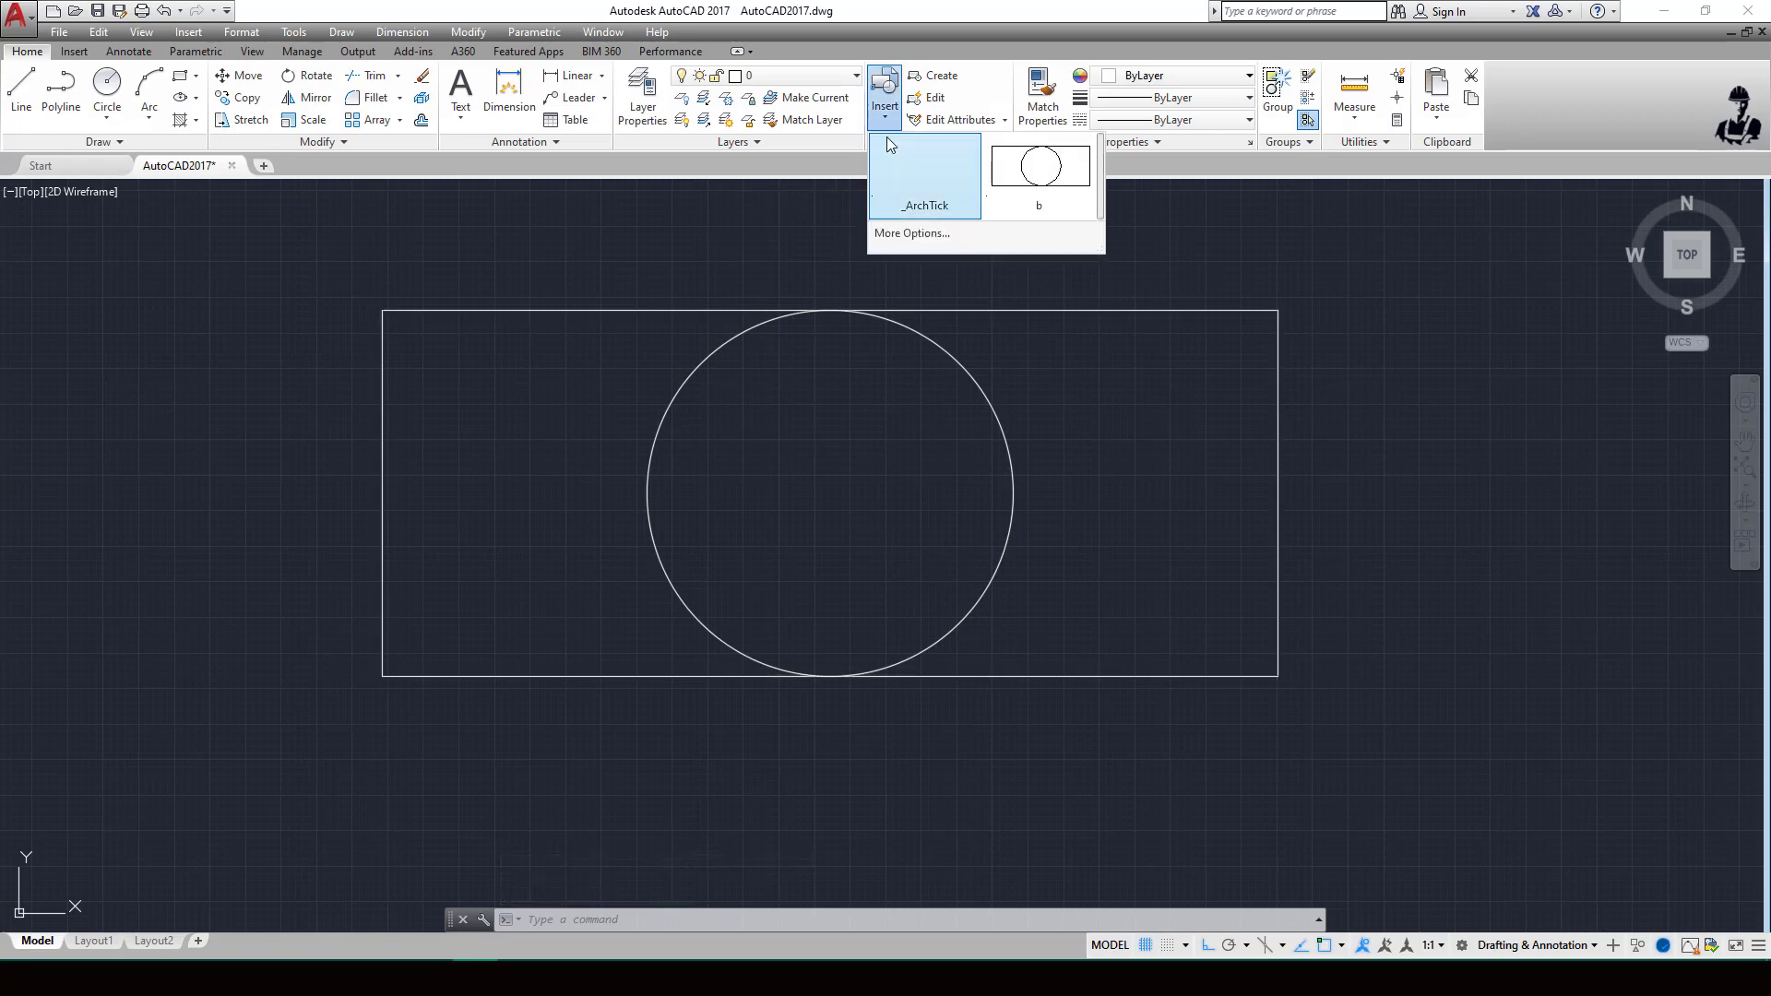
{"action": "left_click", "coordinate": [1061, 181]}
{"action": "scroll", "coordinate": [960, 277], "scroll_direction": "down", "scroll_amount": 10}
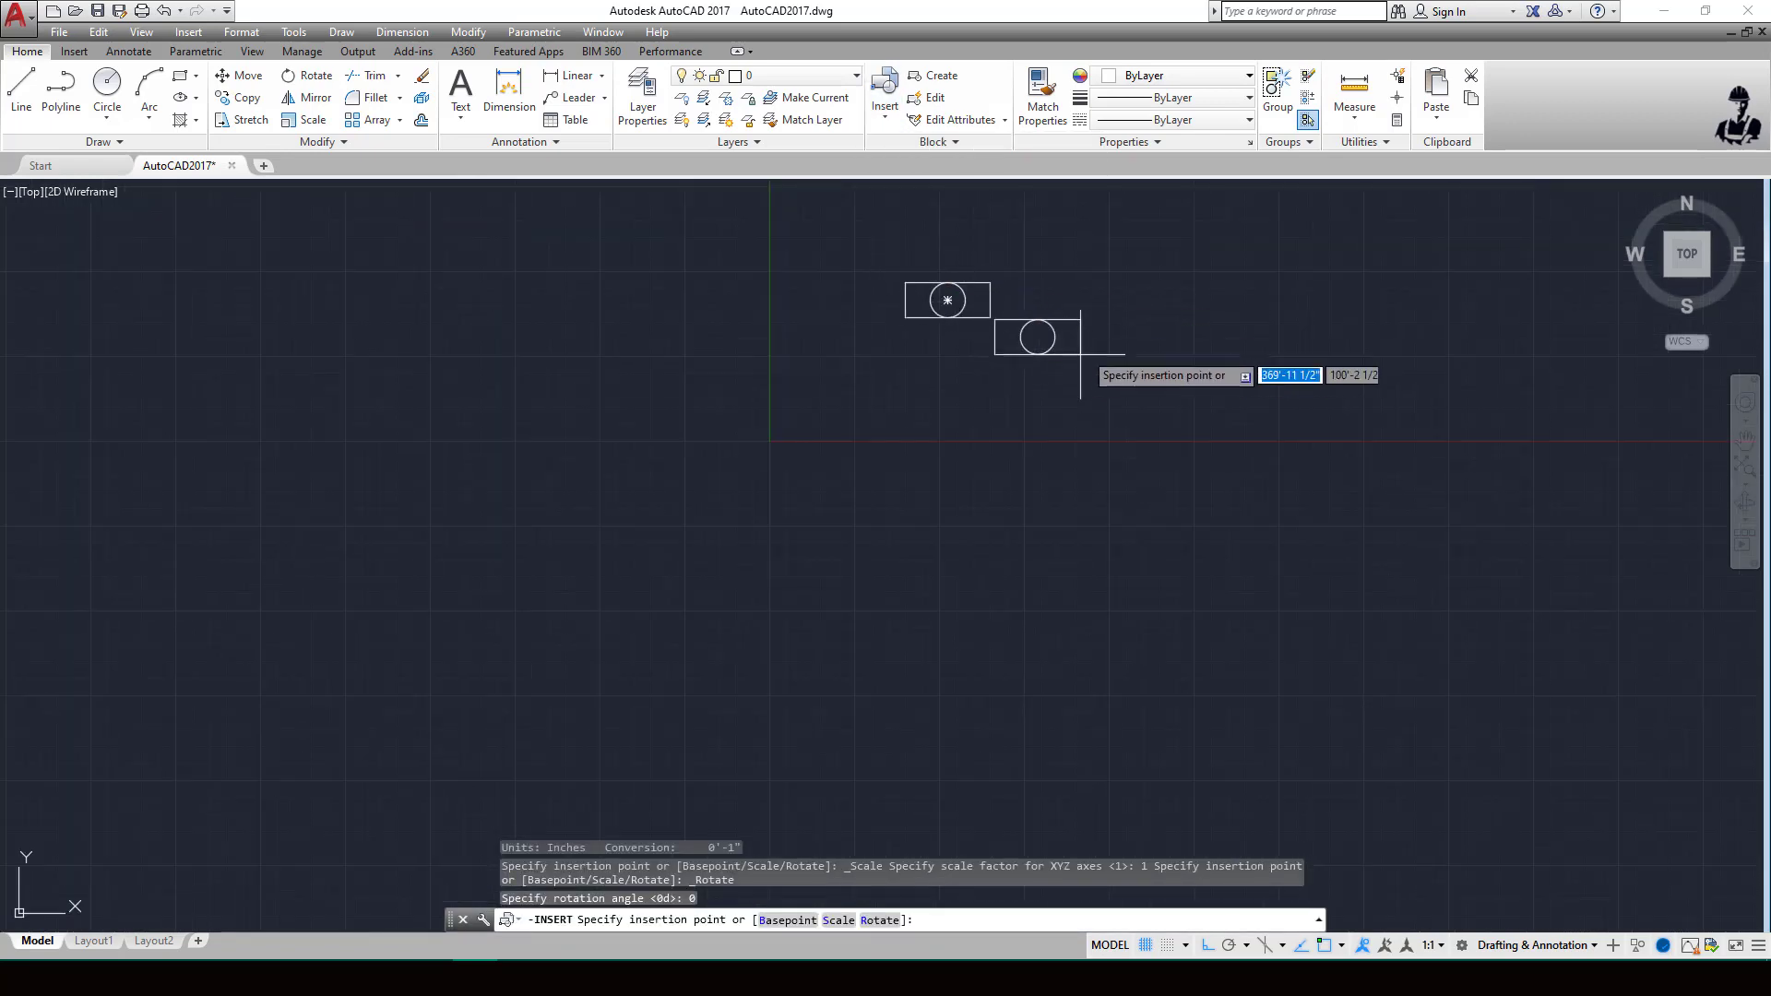
{"action": "left_click", "coordinate": [1147, 322]}
- Delete the original rectangle and circle, keeping only the inserted block
{"action": "left_click", "coordinate": [1036, 356]}
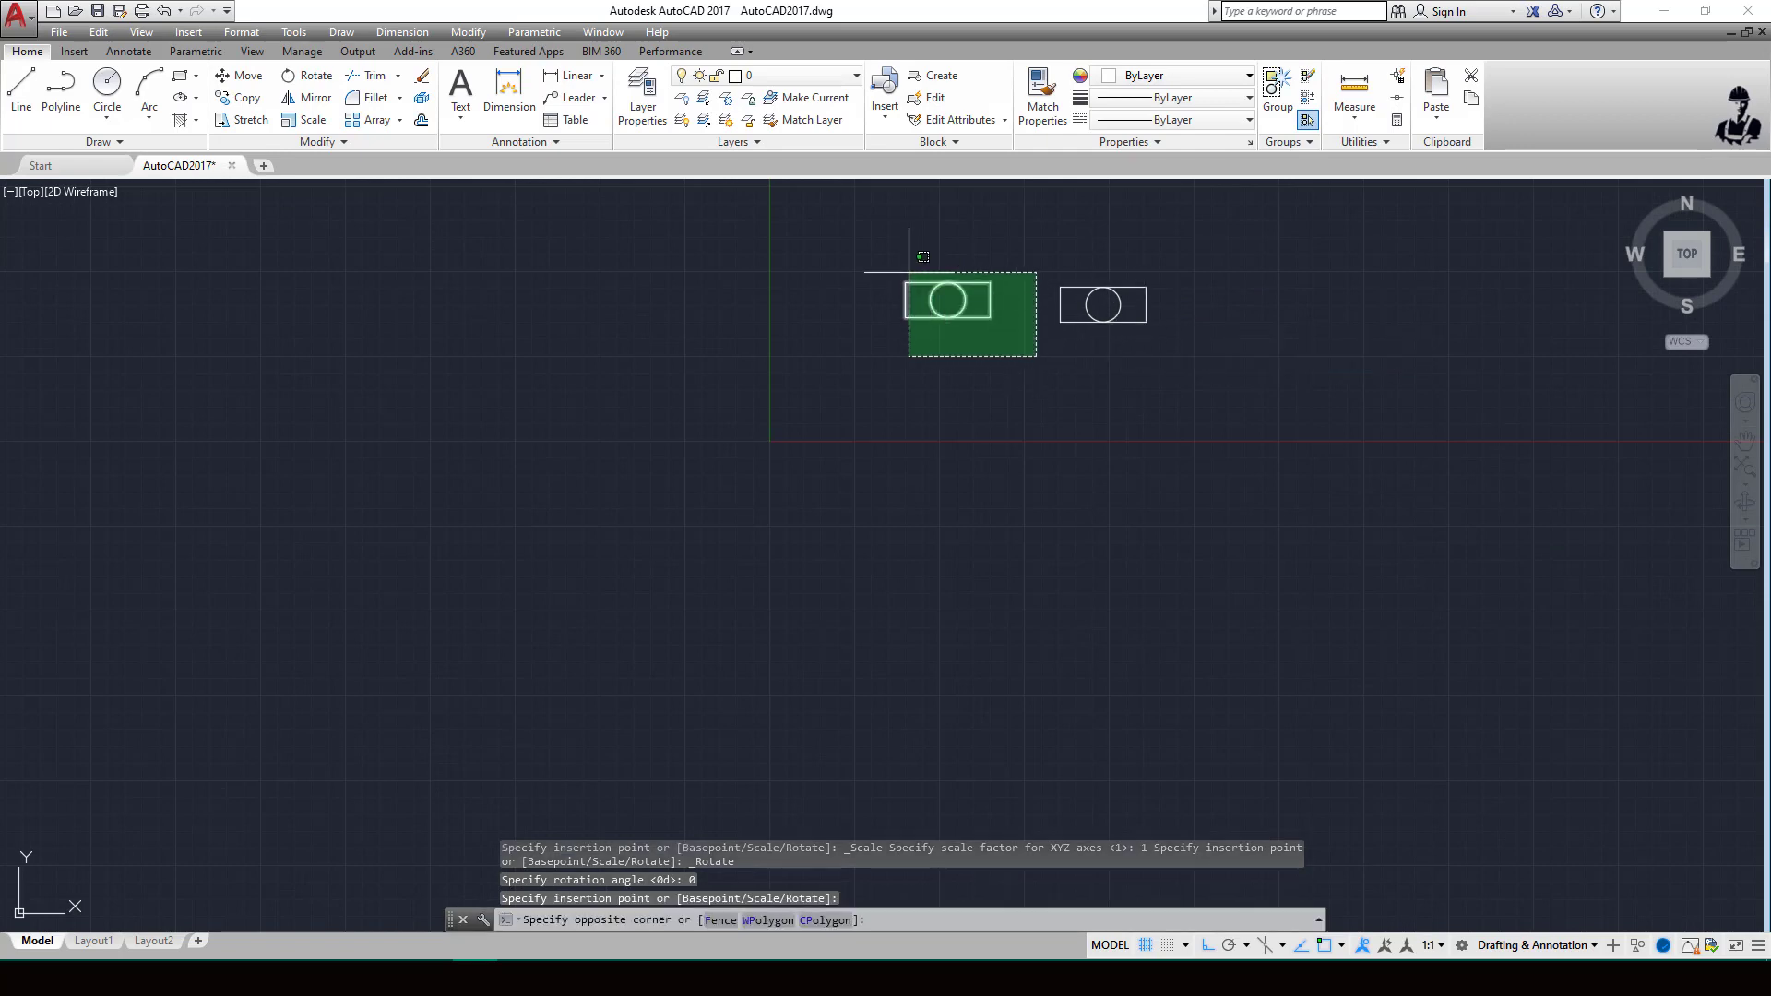
{"action": "left_click", "coordinate": [894, 271]}
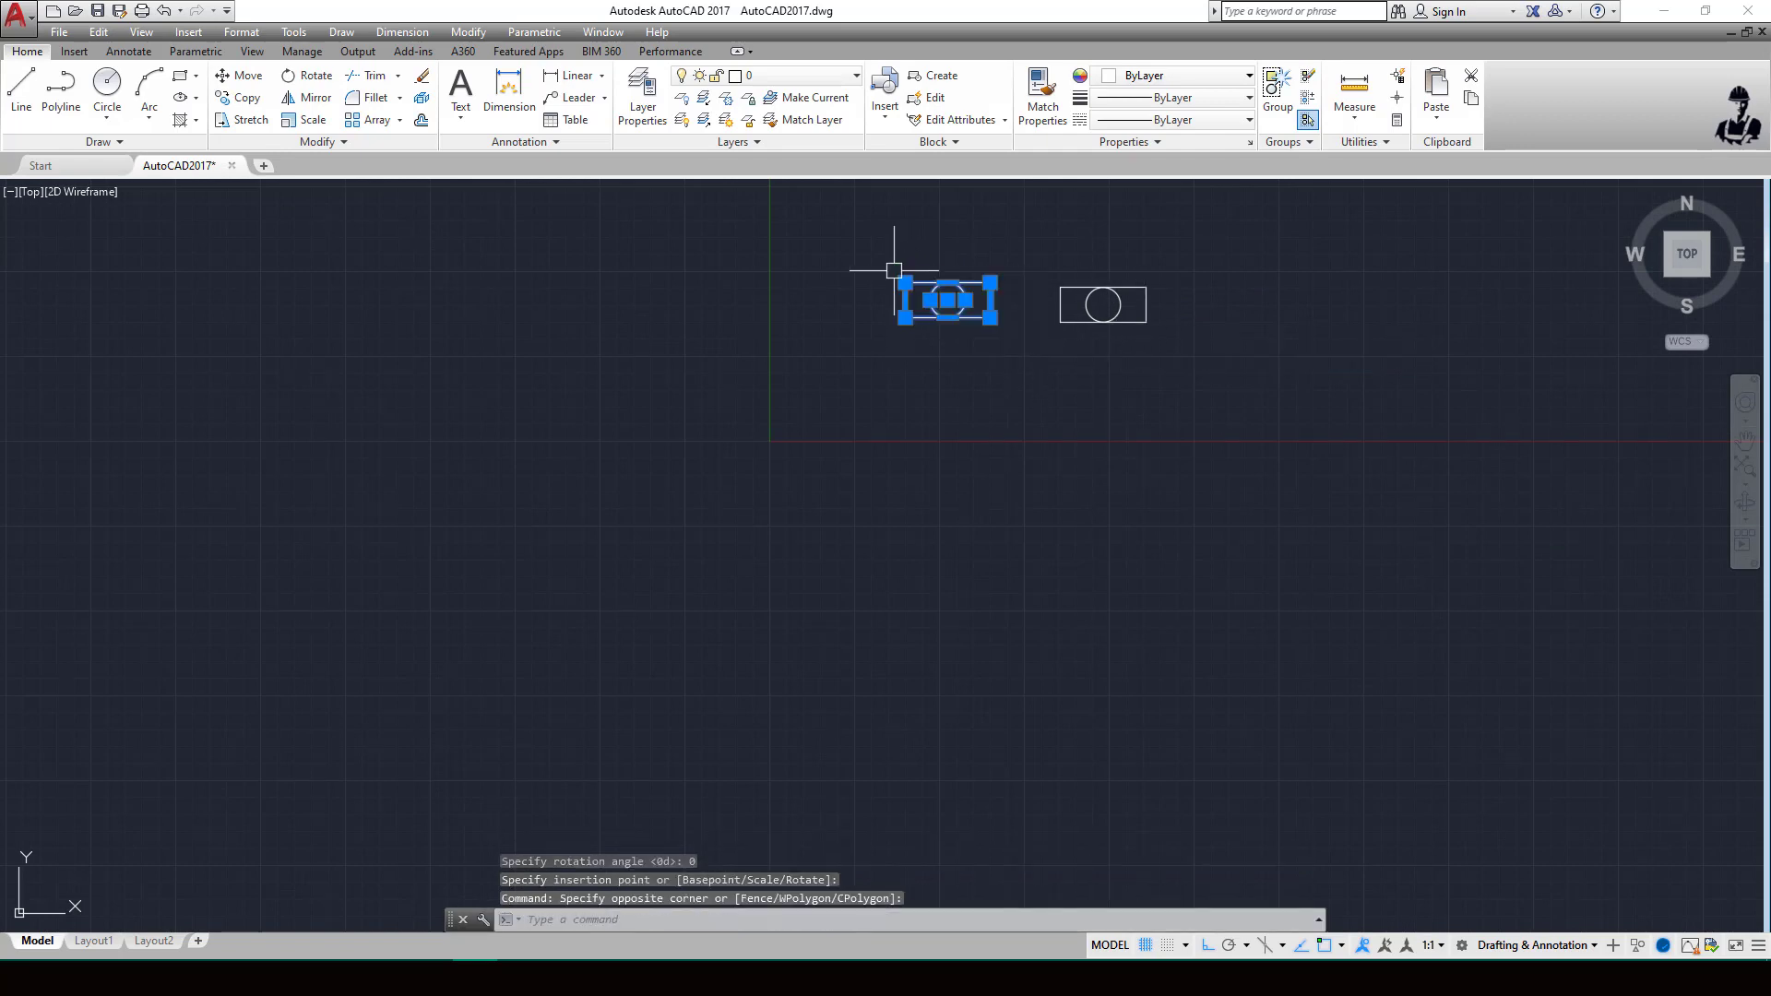
{"action": "key", "text": "Delete"}
- Select the inserted block to check it as one object, open it in the Block Editor and close the editor
{"action": "scroll", "coordinate": [1103, 301], "scroll_direction": "up", "scroll_amount": 5}
{"action": "mouse_move", "coordinate": [1103, 316]}
{"action": "middle_mouse_down"}
{"action": "mouse_move", "coordinate": [1092, 348]}
{"action": "mouse_move", "coordinate": [955, 397]}
{"action": "mouse_move", "coordinate": [893, 460]}
{"action": "middle_mouse_up"}
{"action": "left_click", "coordinate": [966, 390]}
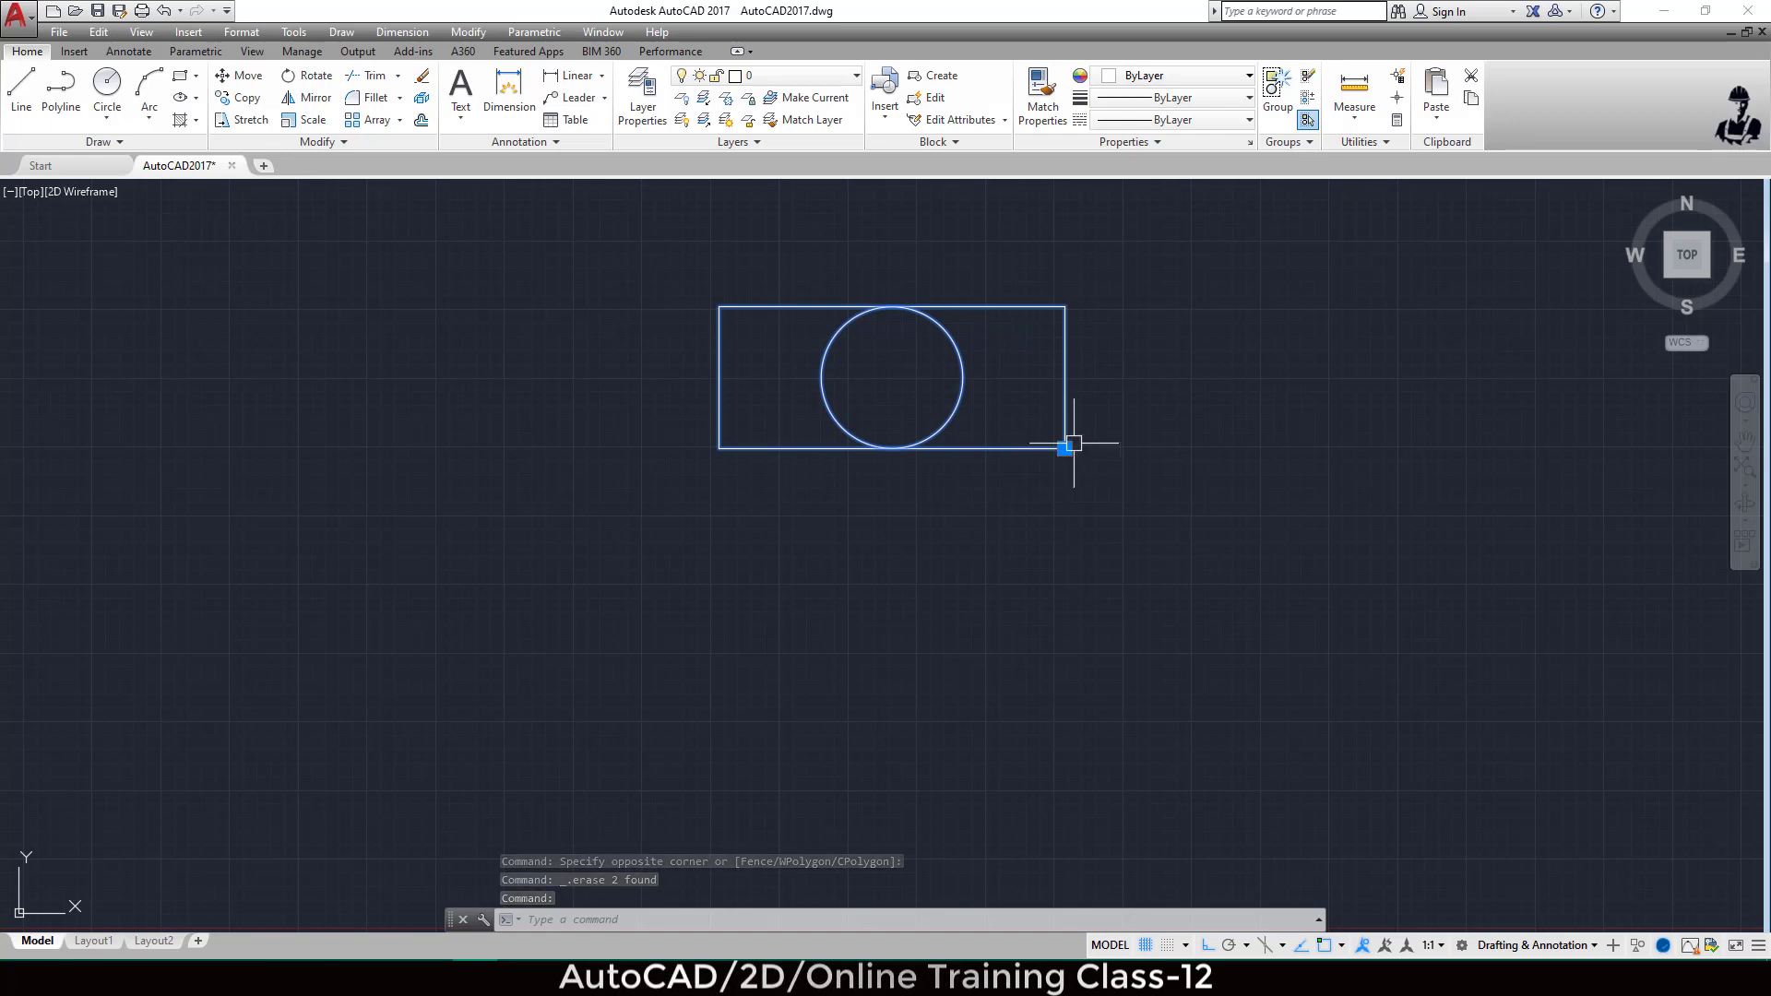
{"action": "middle_click_drag", "start_coordinate": [1072, 445], "coordinate": [1020, 493]}
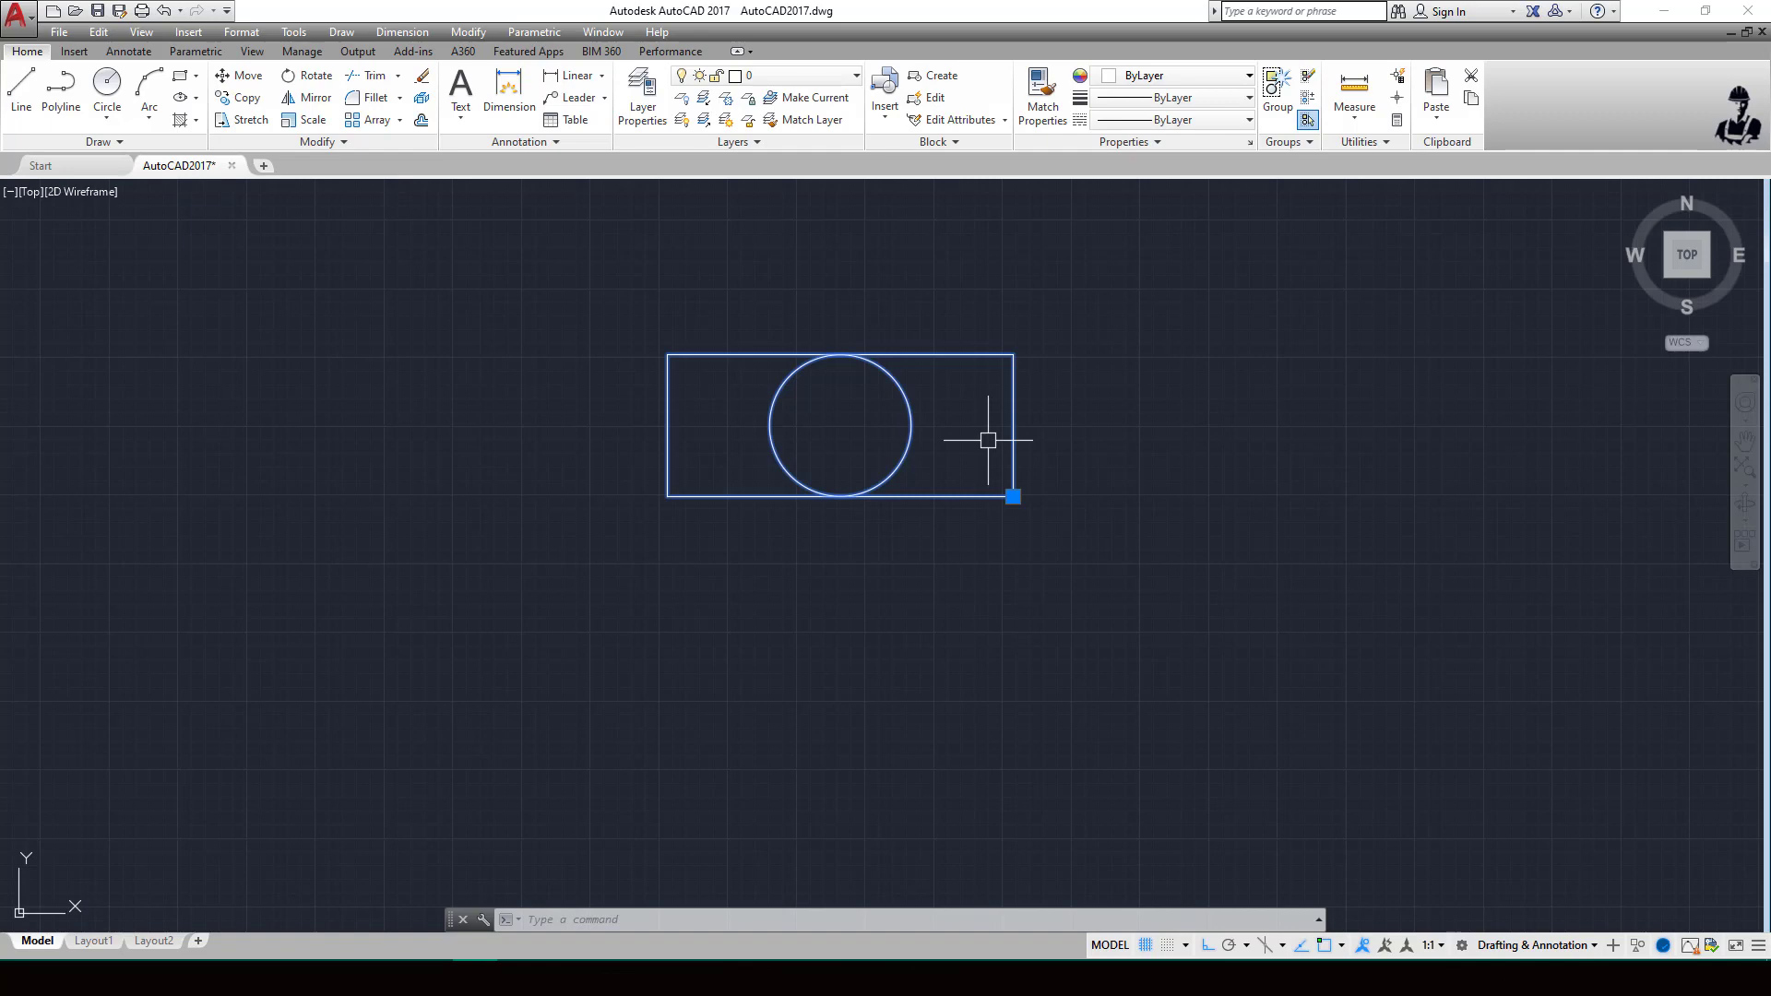
{"action": "right_click", "coordinate": [860, 355]}
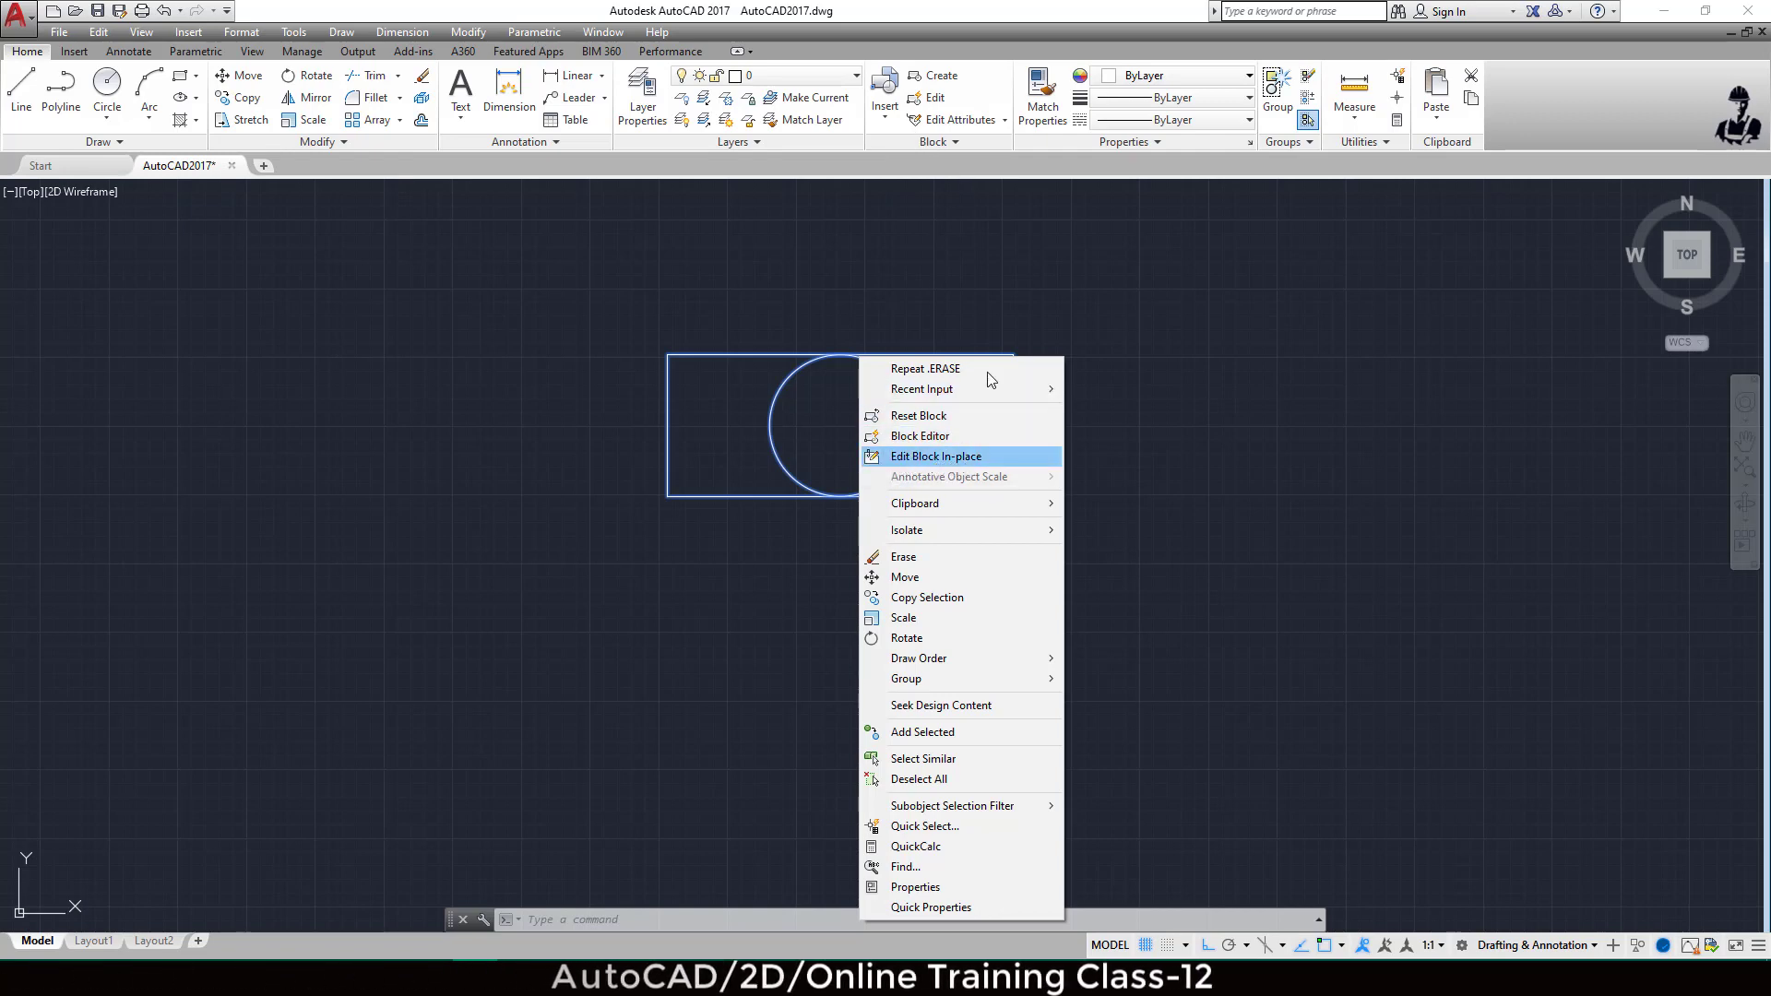
{"action": "left_click", "coordinate": [921, 436]}
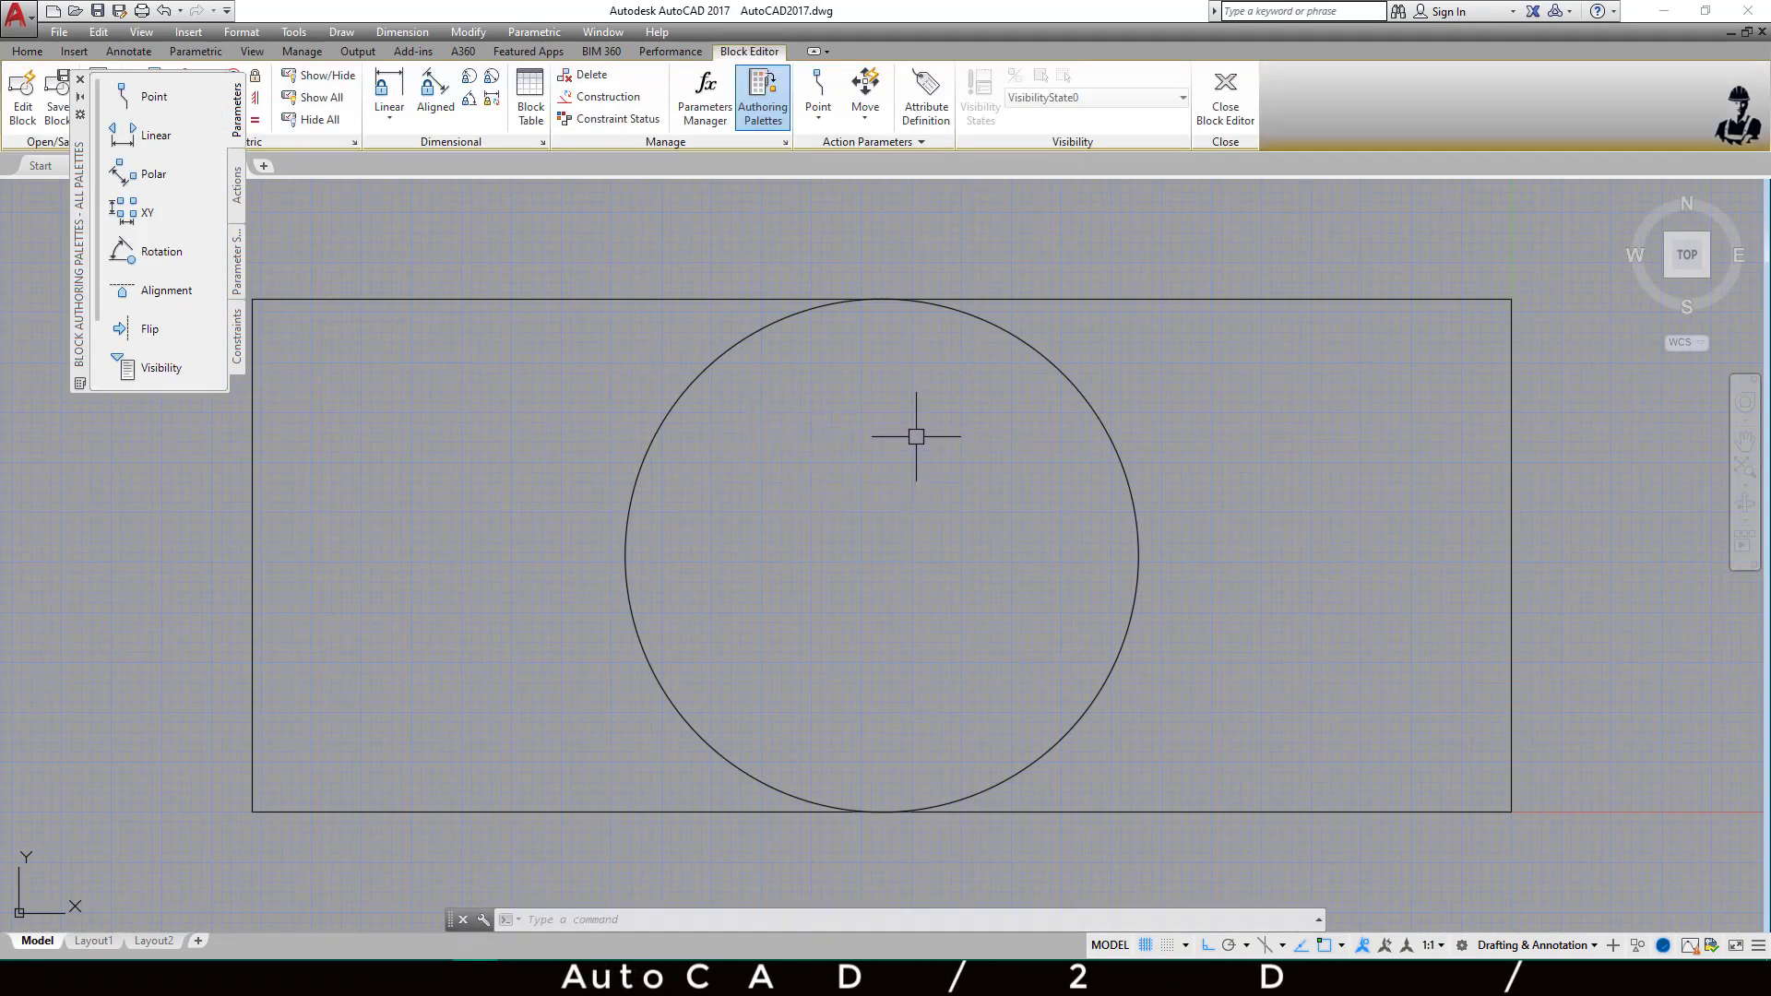
{"action": "left_click", "coordinate": [1227, 111]}
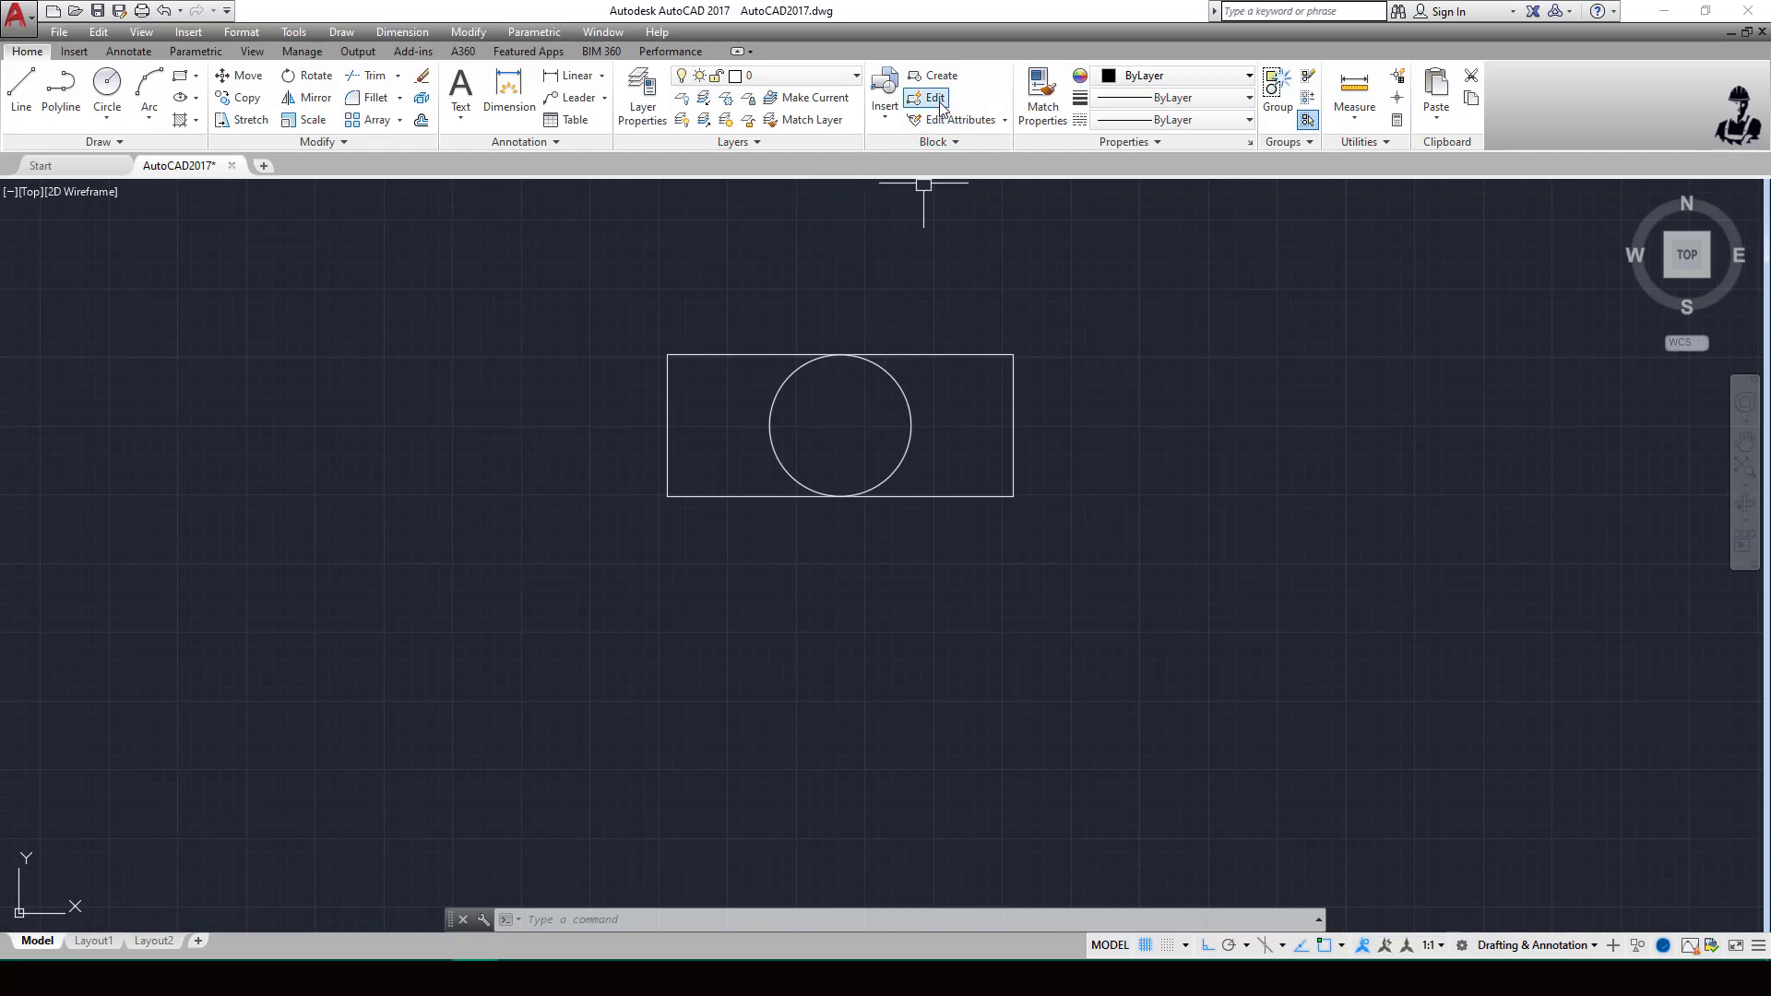
- Open block b for editing by choosing it from the list of block definitions
{"action": "left_click", "coordinate": [865, 354]}
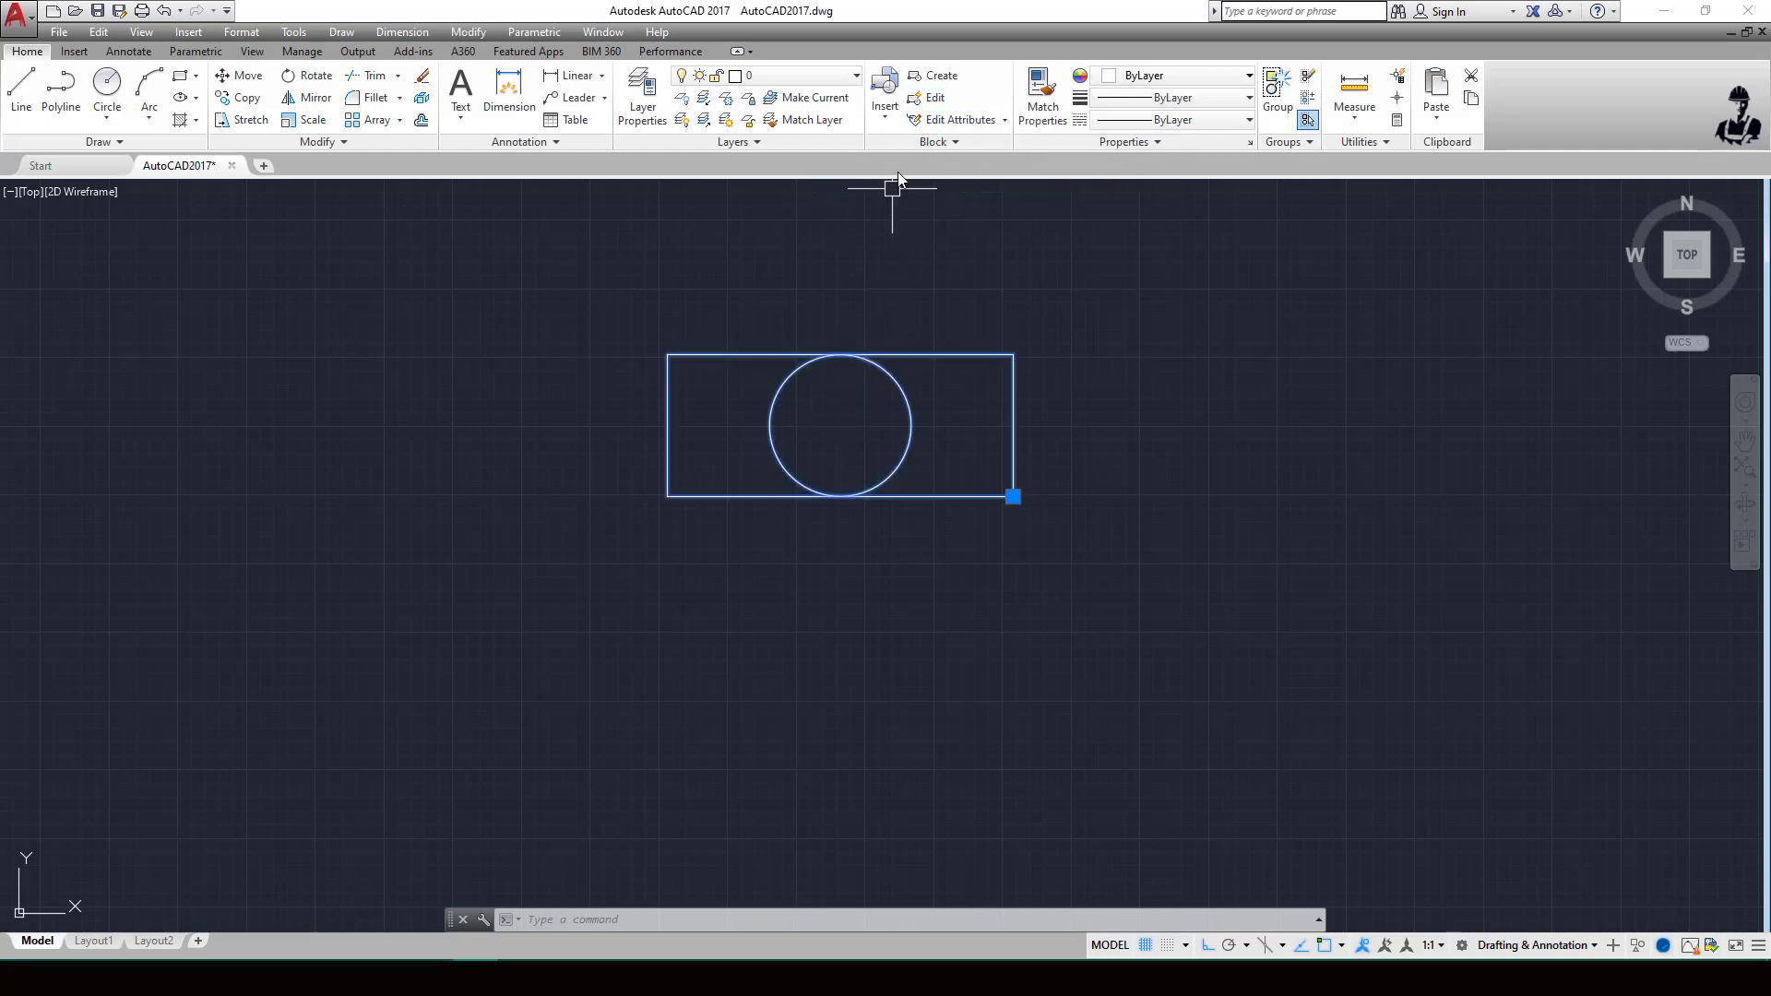
{"action": "left_click", "coordinate": [930, 100]}
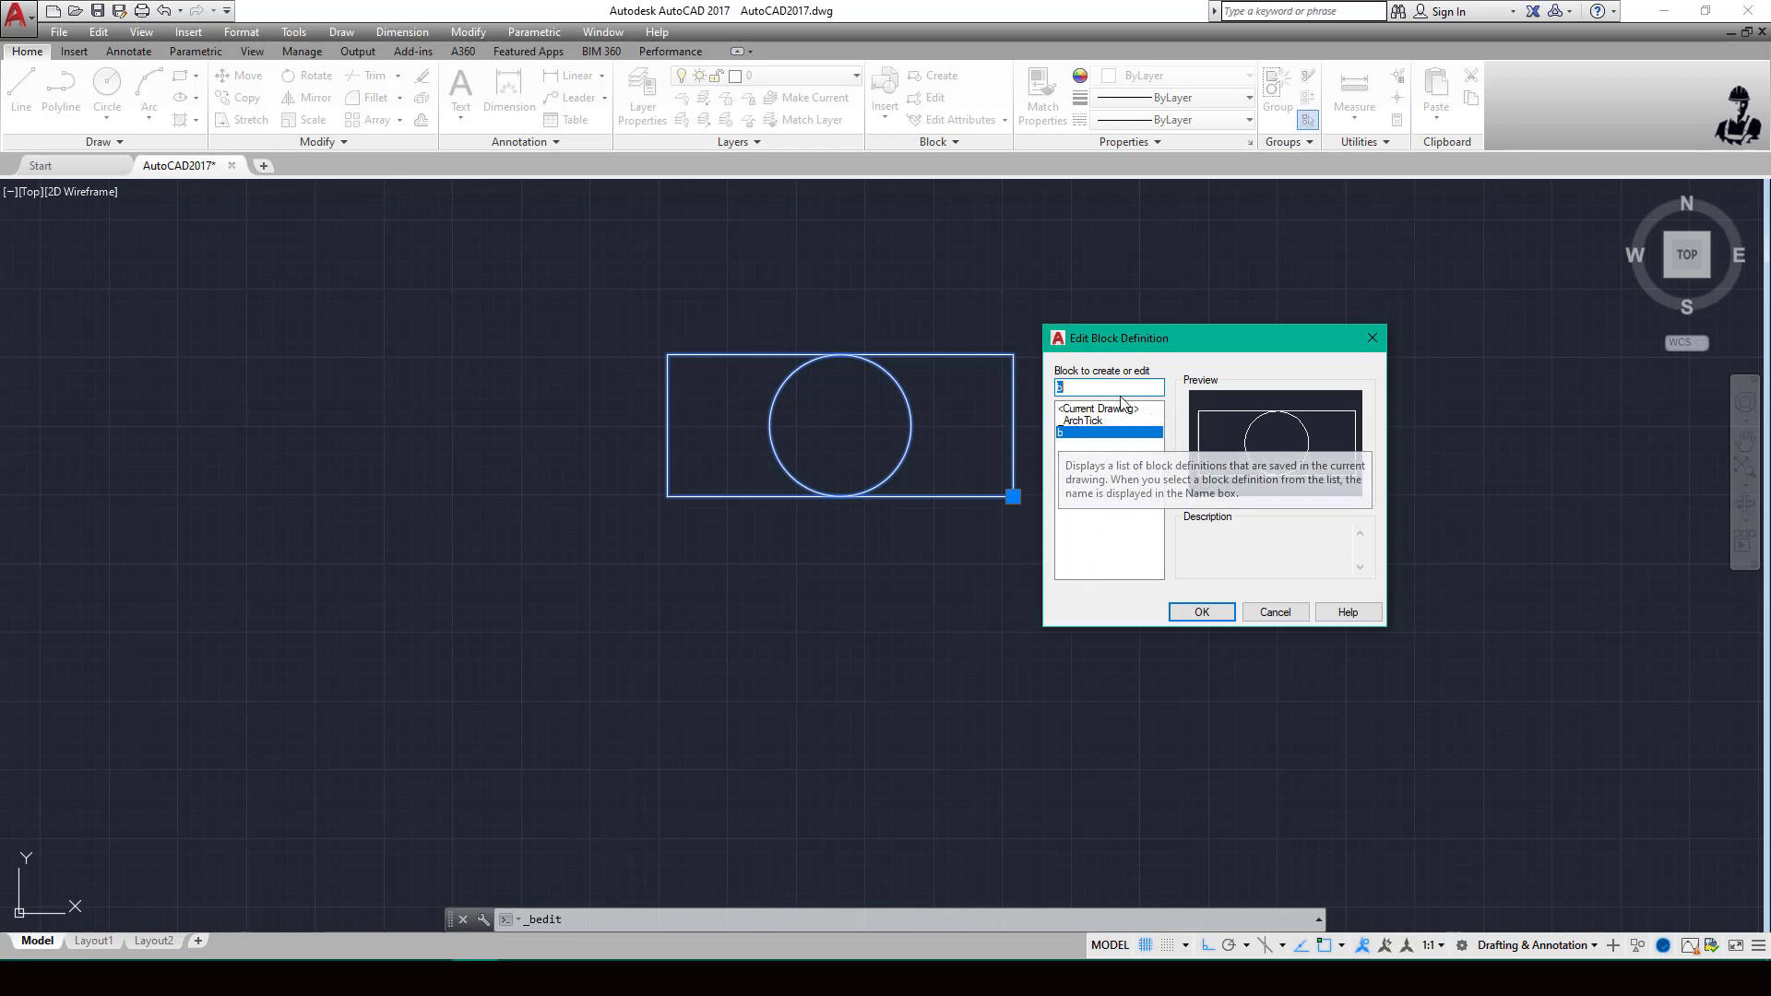
{"action": "left_click", "coordinate": [1088, 435]}
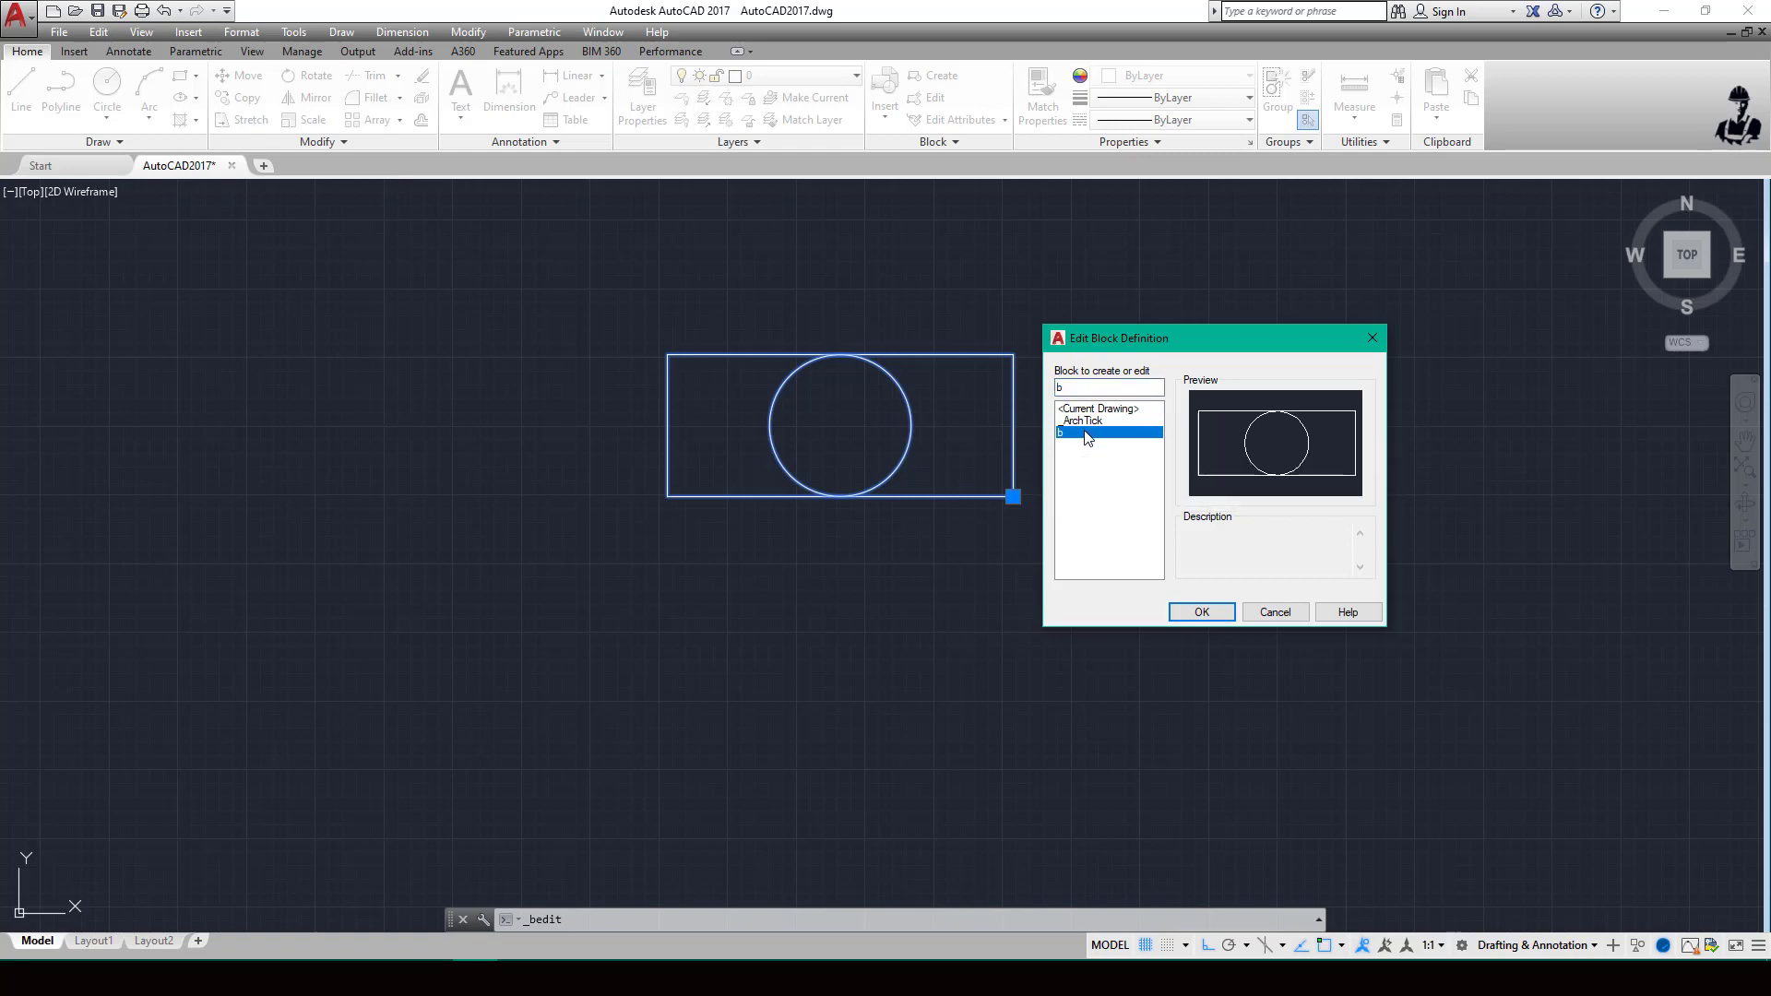
{"action": "left_click", "coordinate": [1201, 609]}
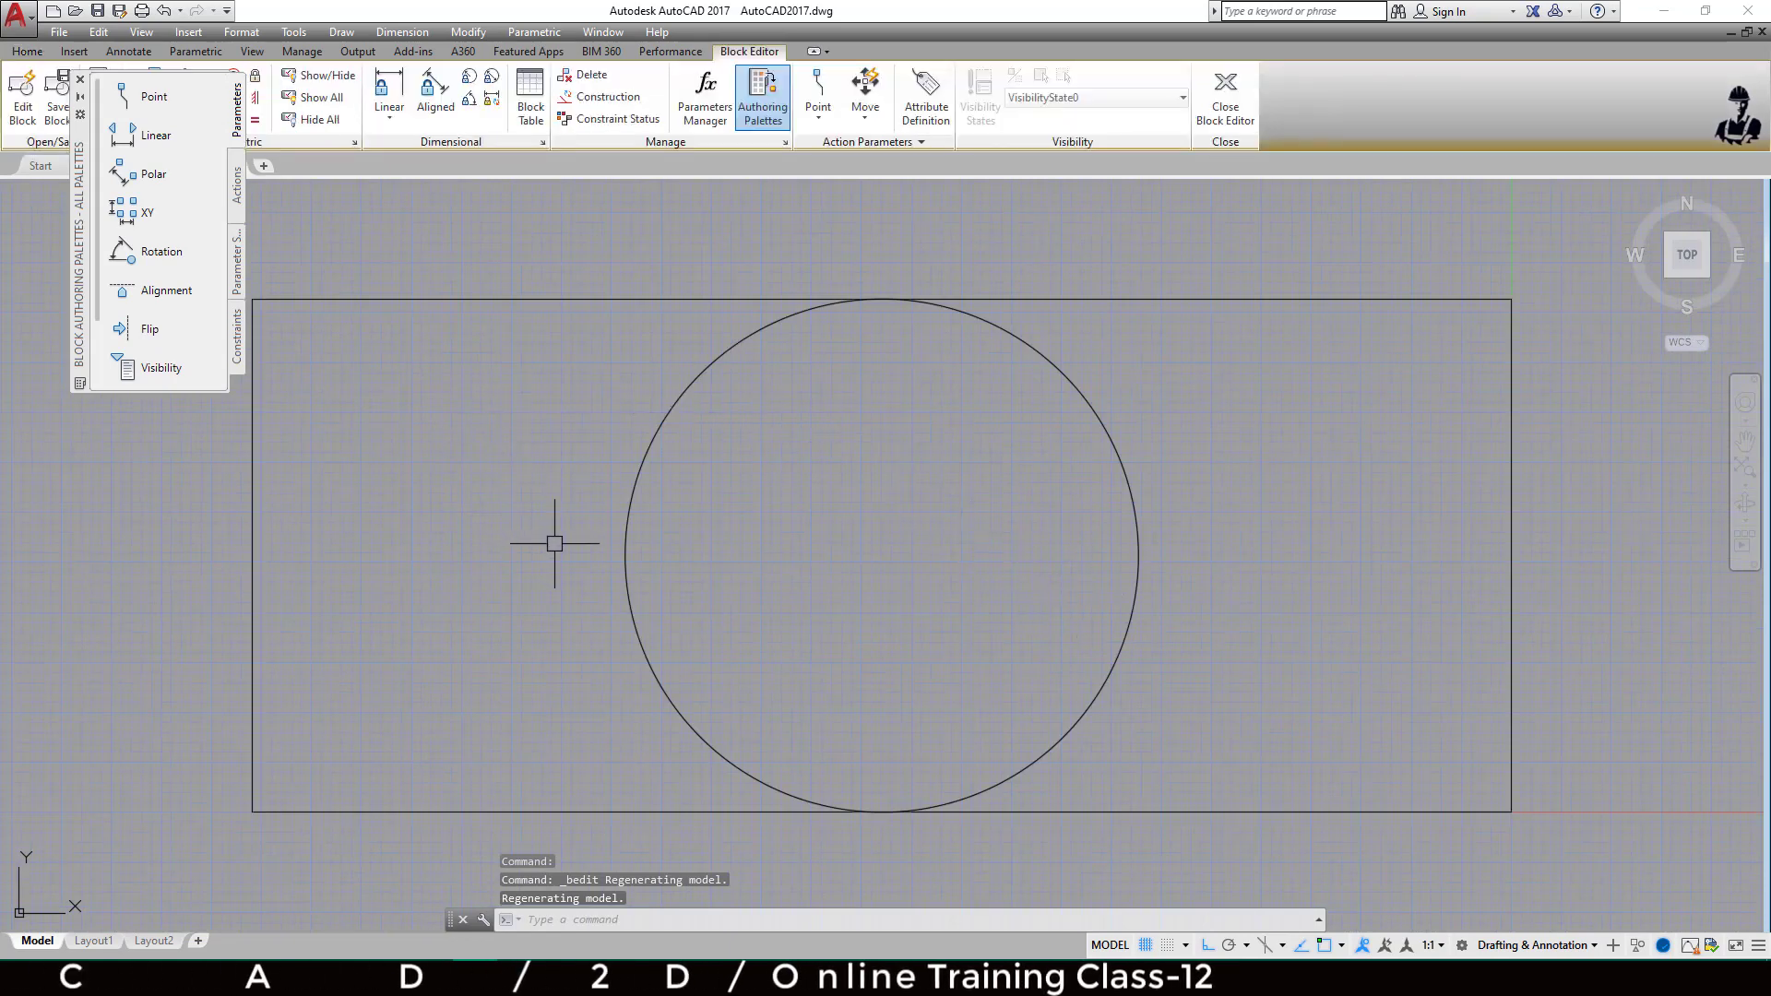
- Select the circle and the rectangle inside the Block Editor to check them as separate objects, and clear the selection
{"action": "left_click", "coordinate": [1061, 376]}
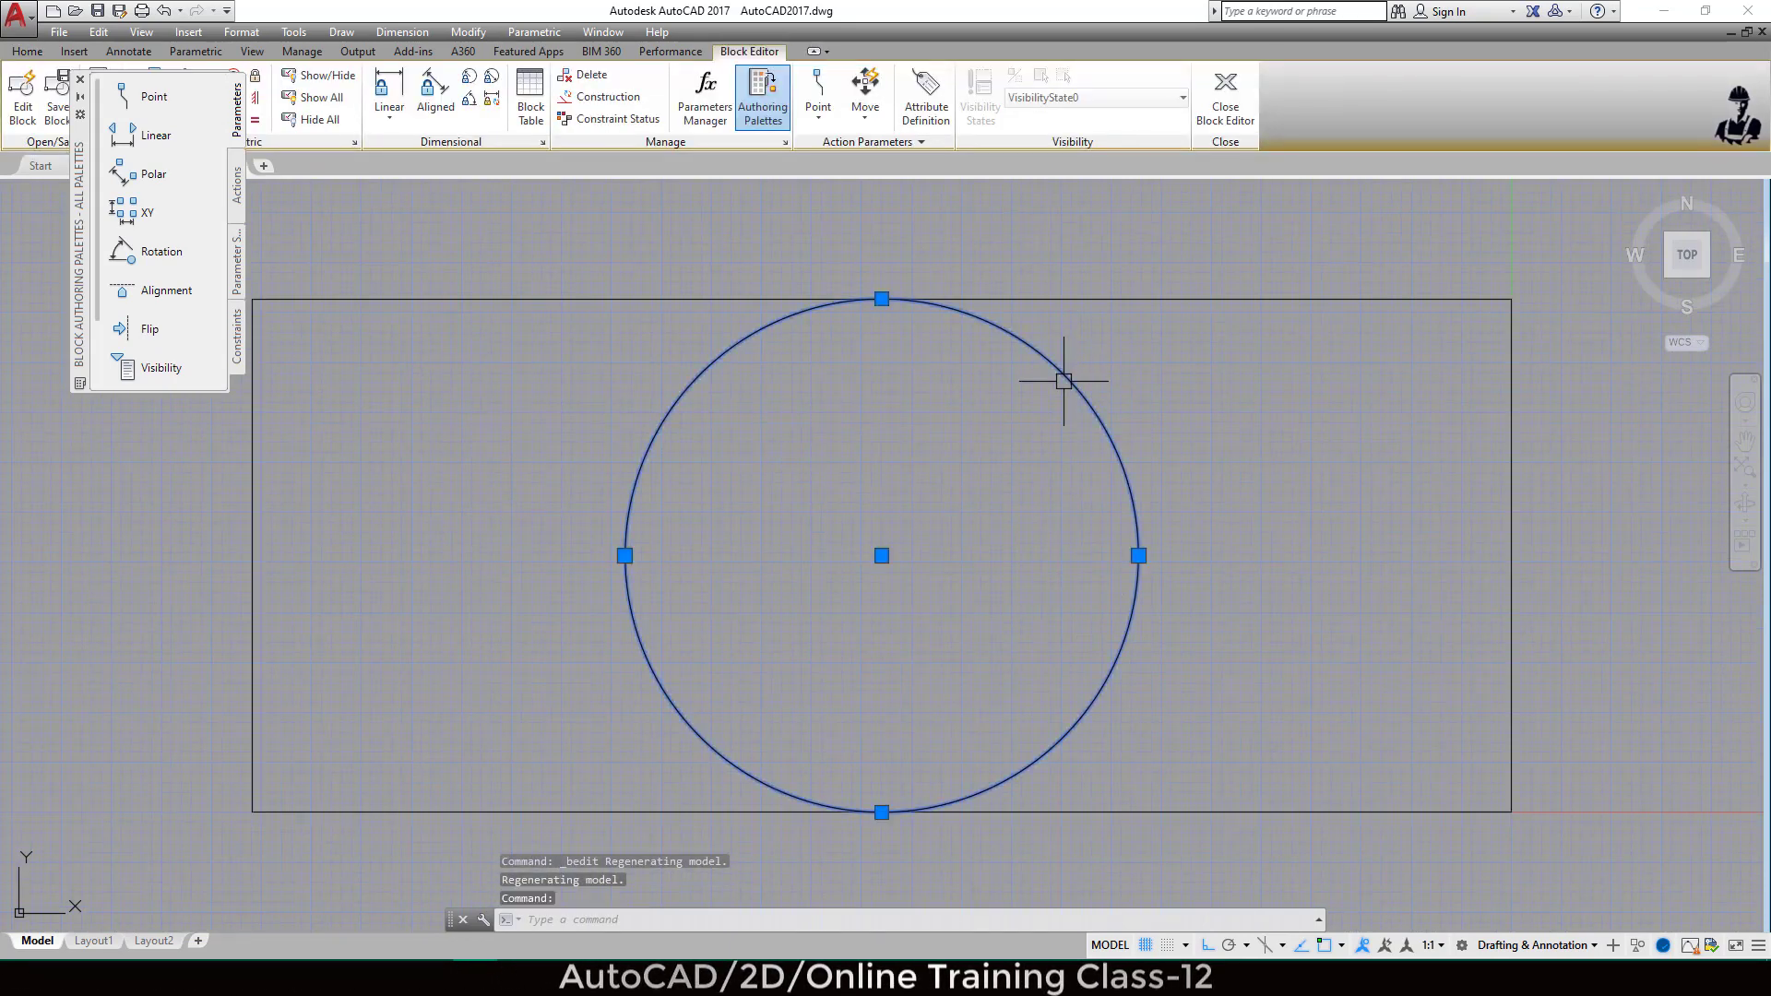
{"action": "left_click", "coordinate": [1138, 298]}
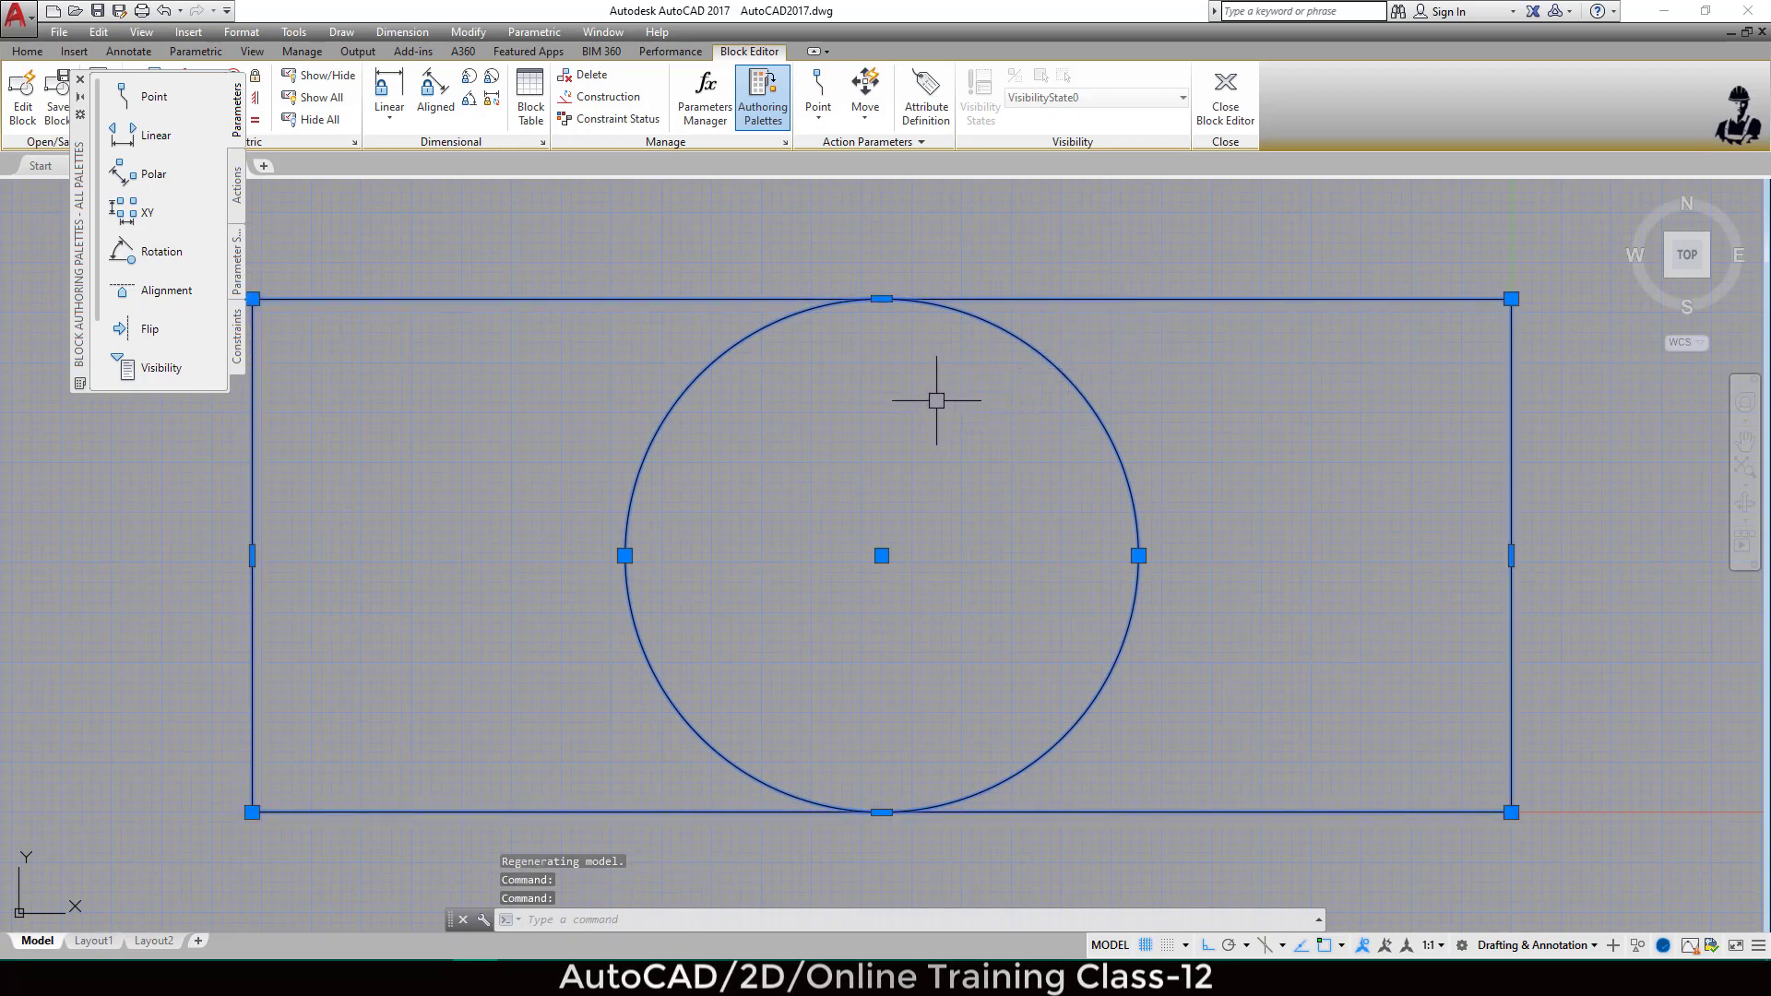
{"action": "key", "text": "Escape"}
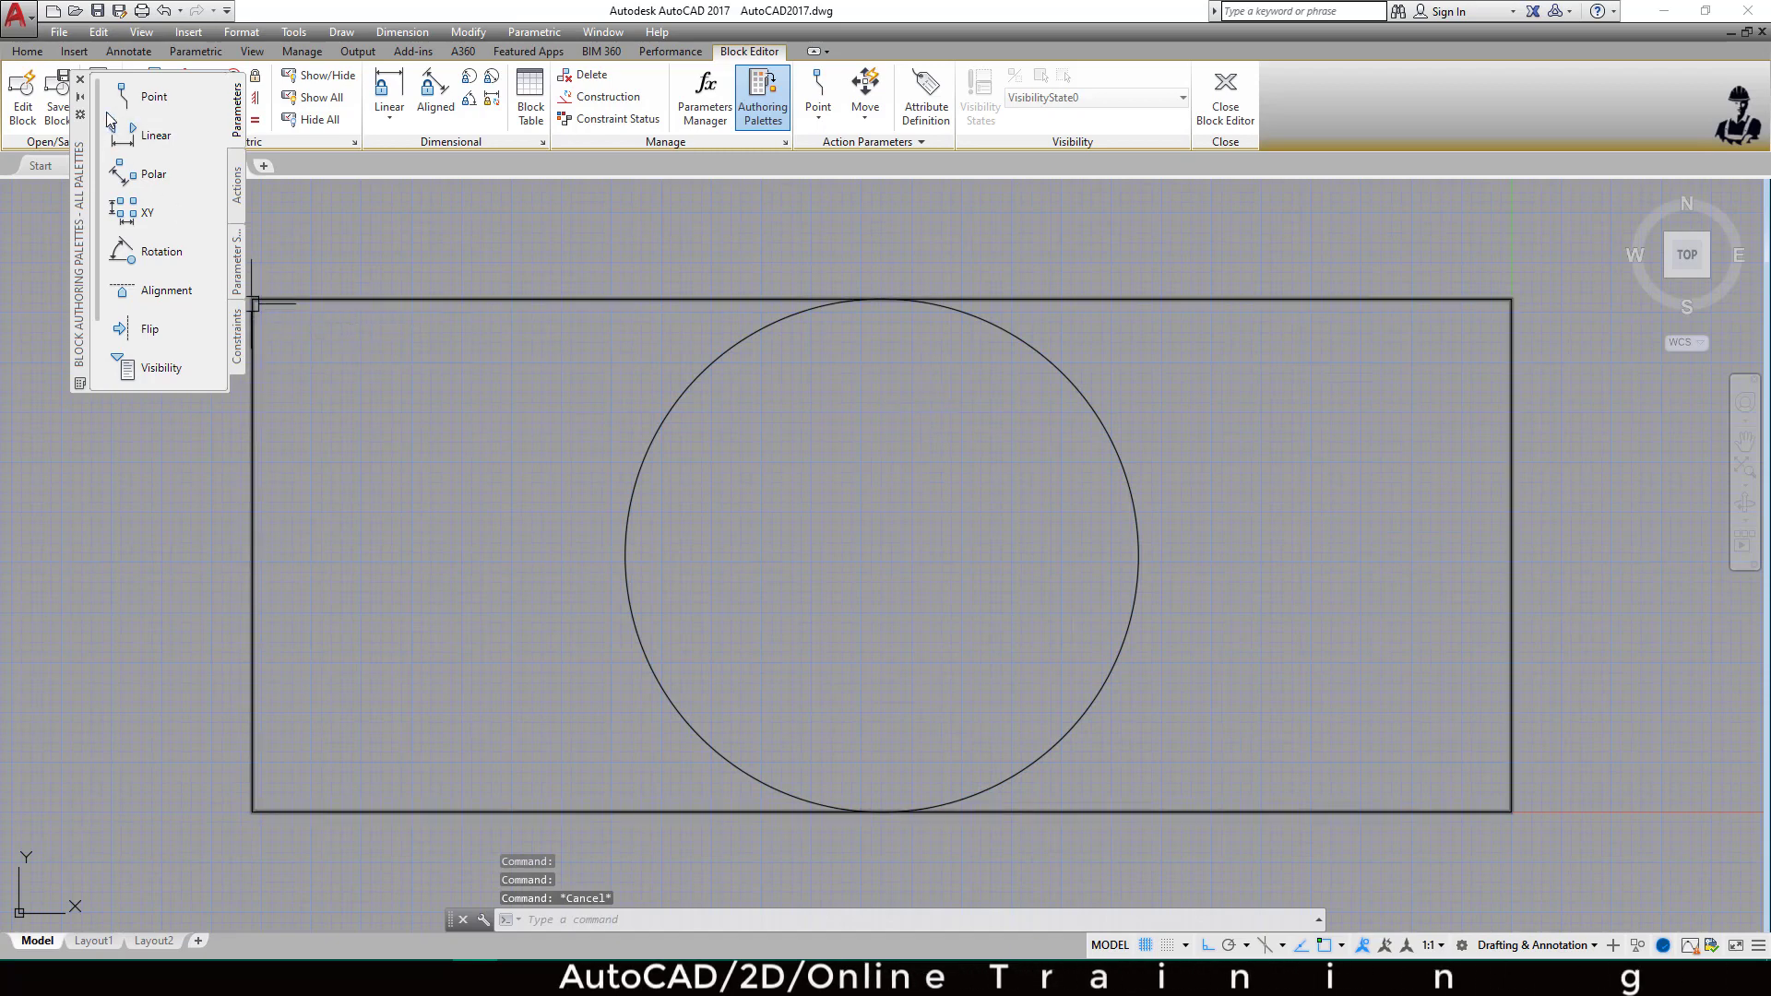
- Close the block authoring palettes and draw a circle of about 8'-8" radius centred on the rectangle's upper-left corner
{"action": "left_click", "coordinate": [80, 80]}
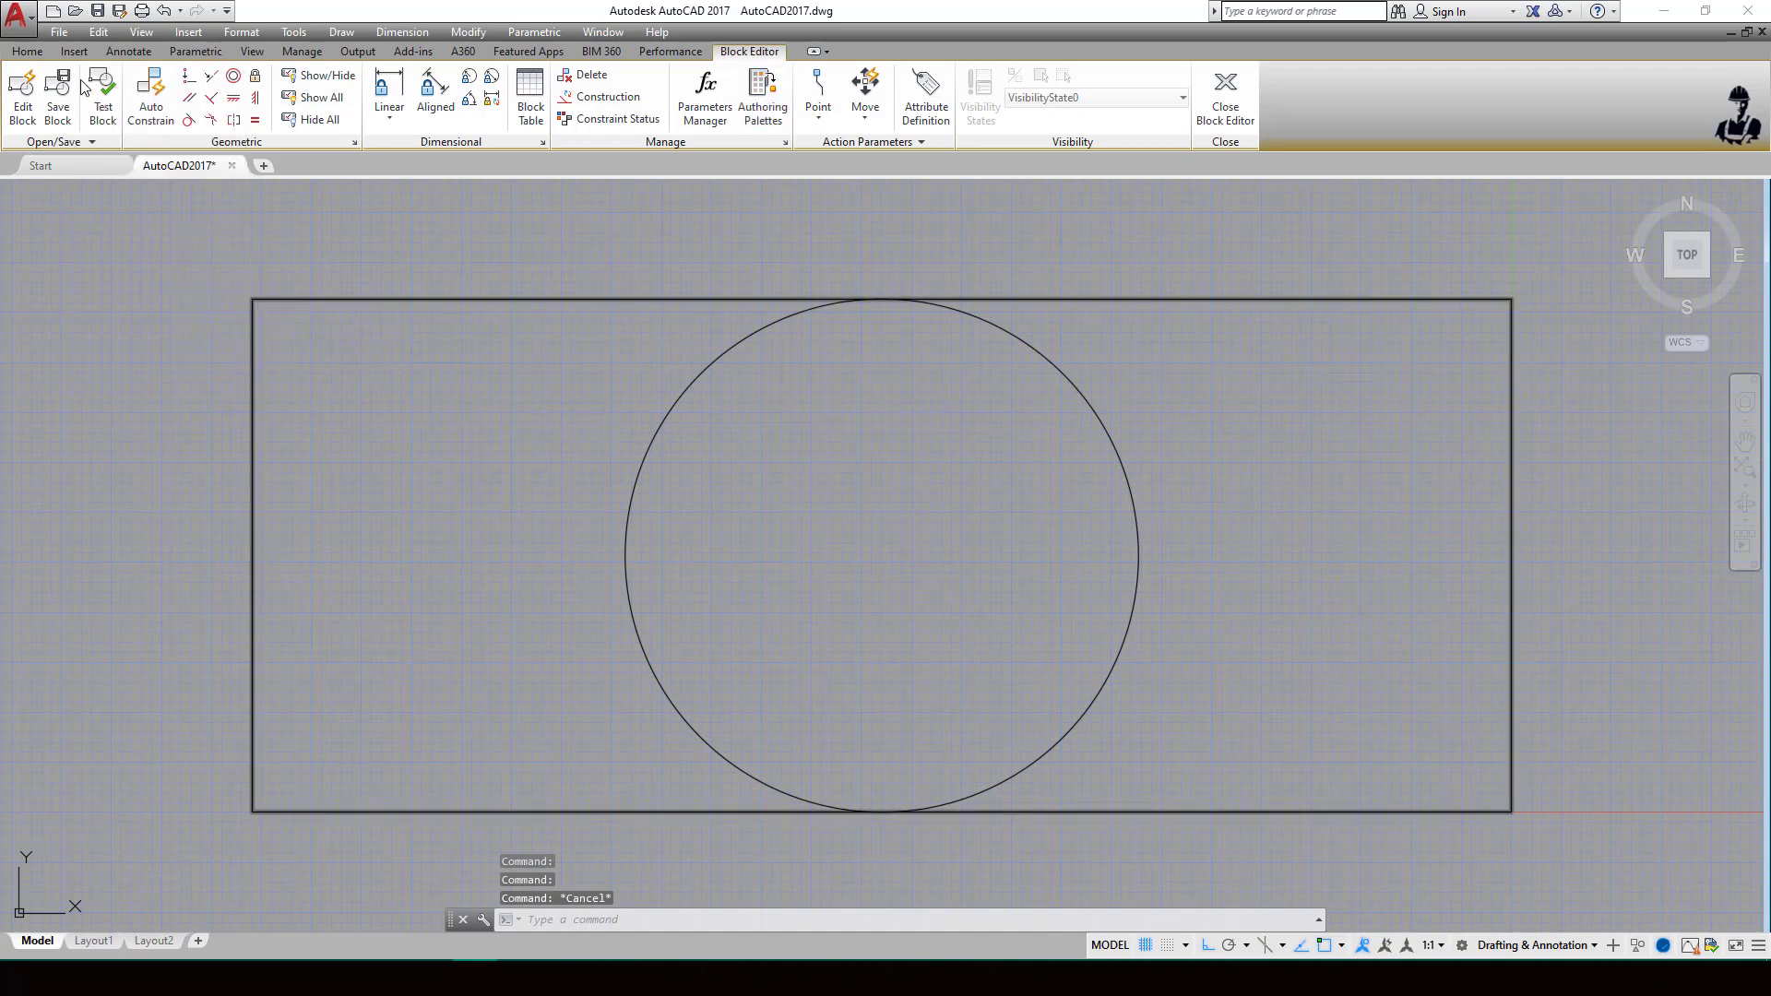
{"action": "left_click", "coordinate": [28, 53]}
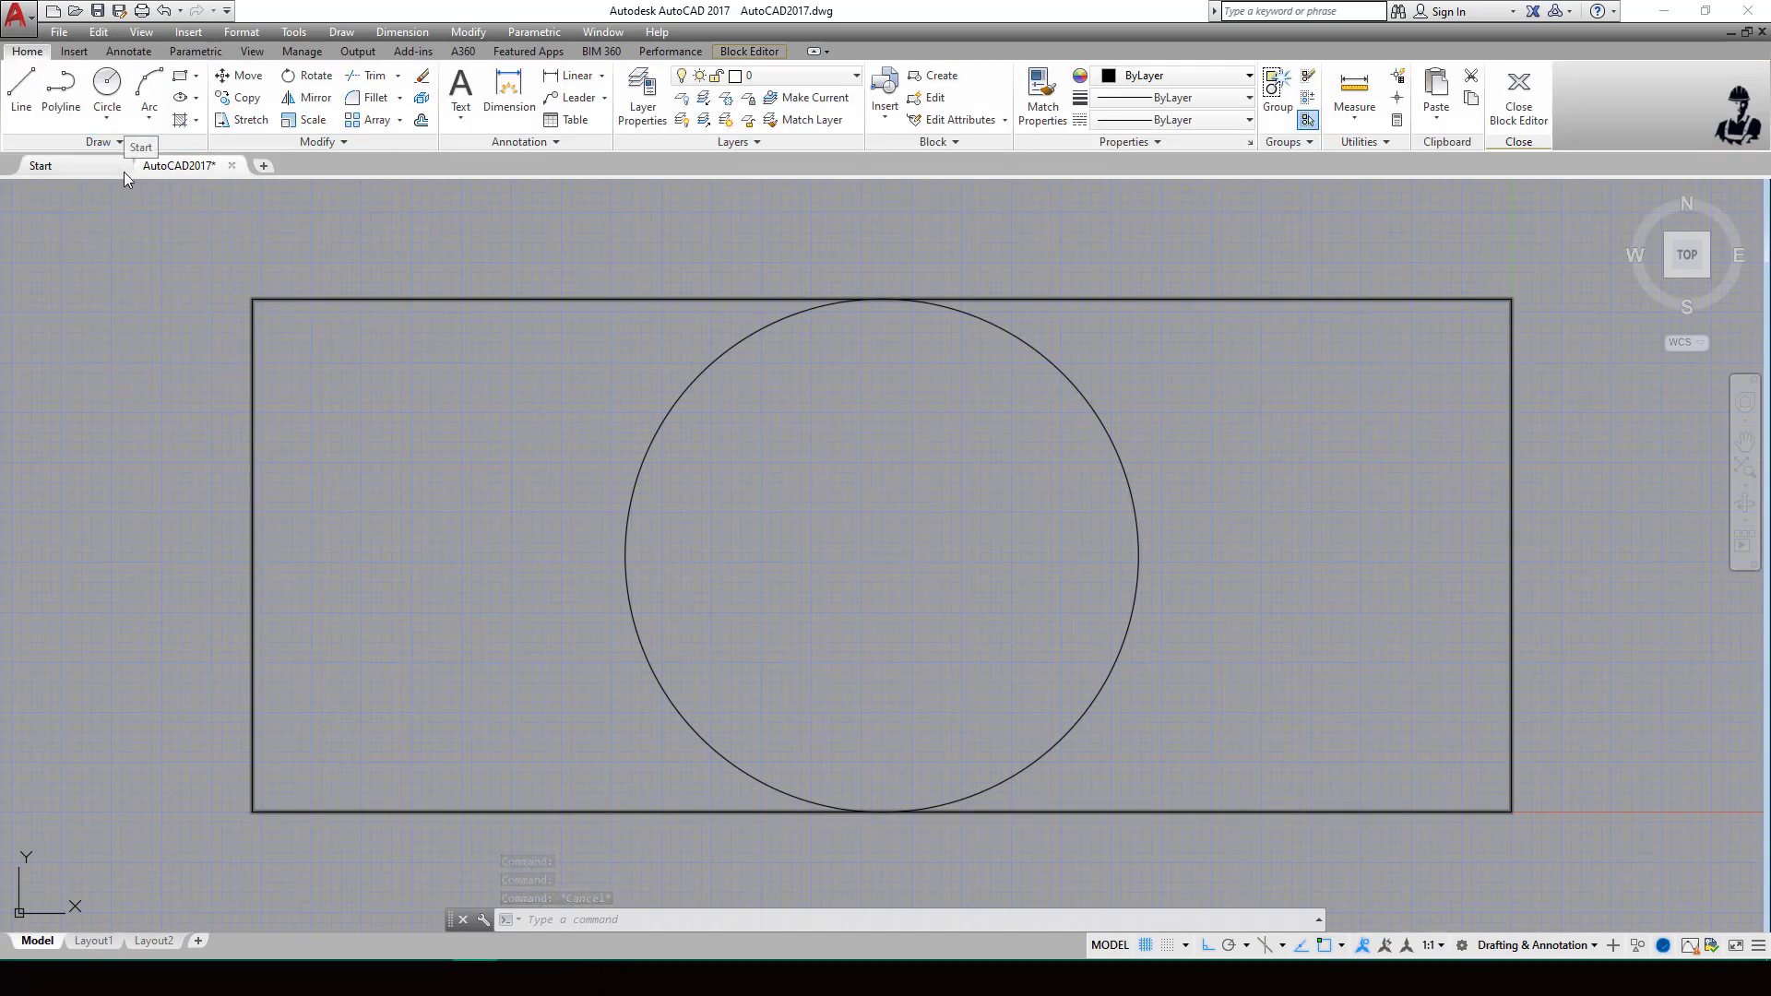
{"action": "left_click", "coordinate": [107, 85]}
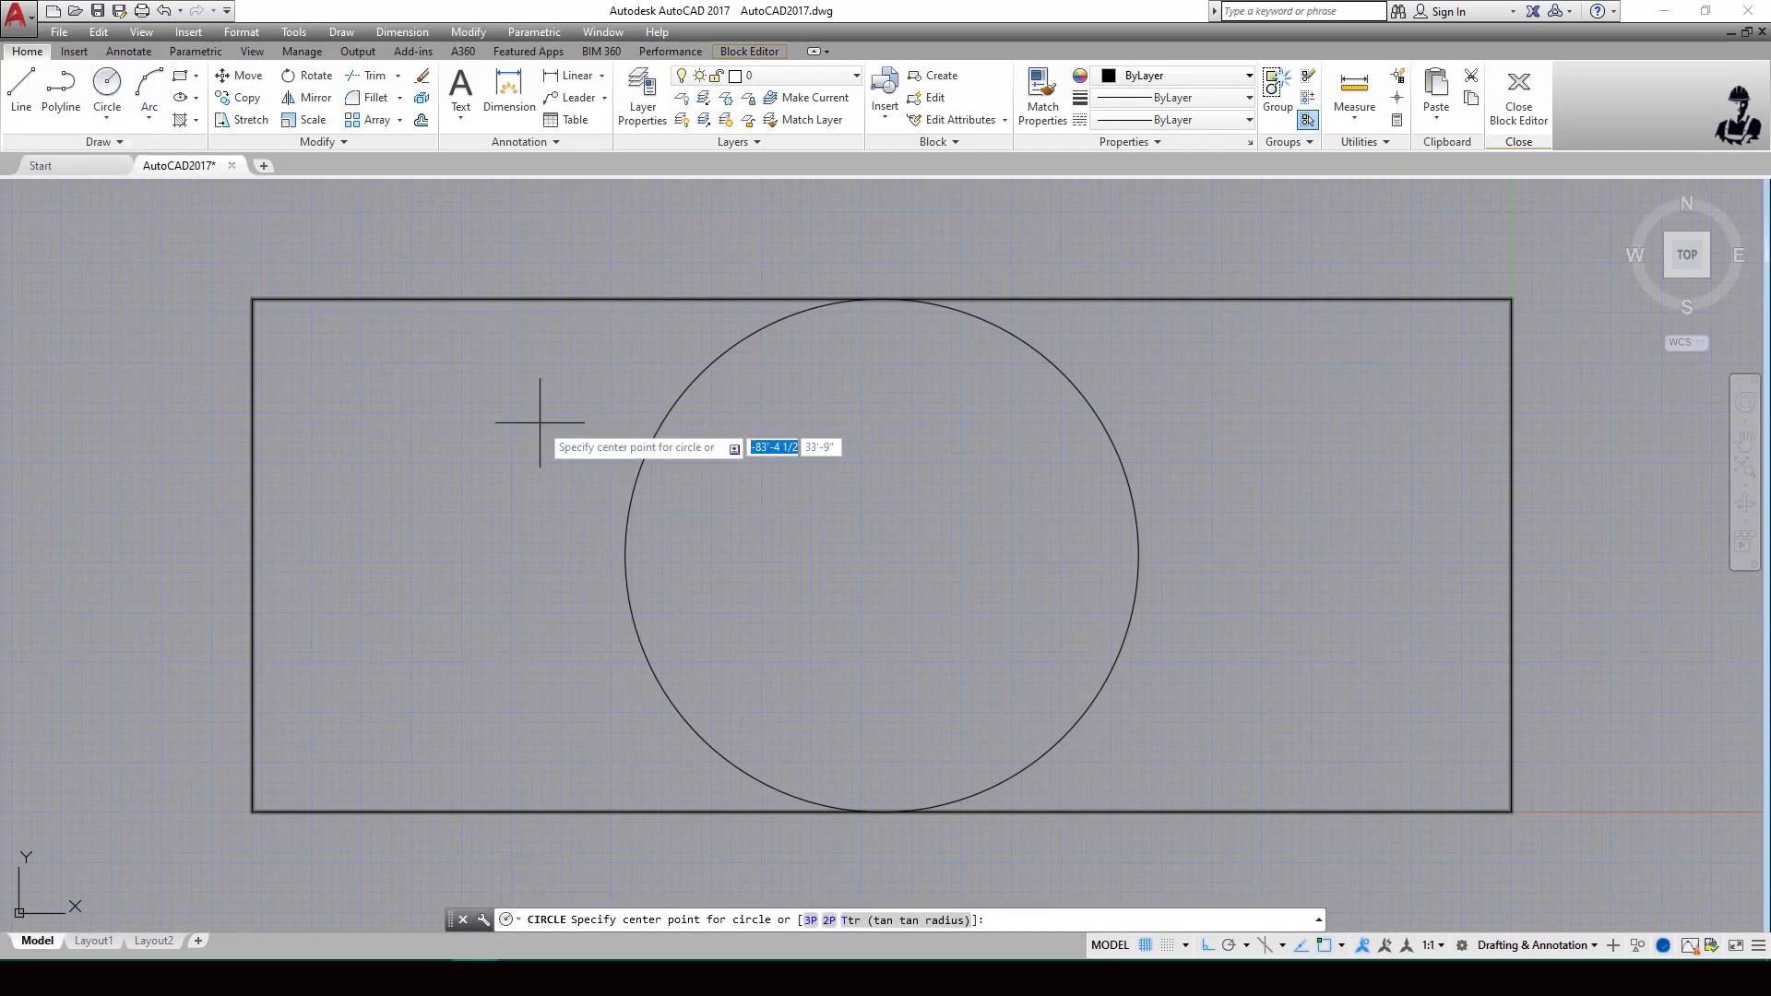
{"action": "left_click", "coordinate": [252, 299]}
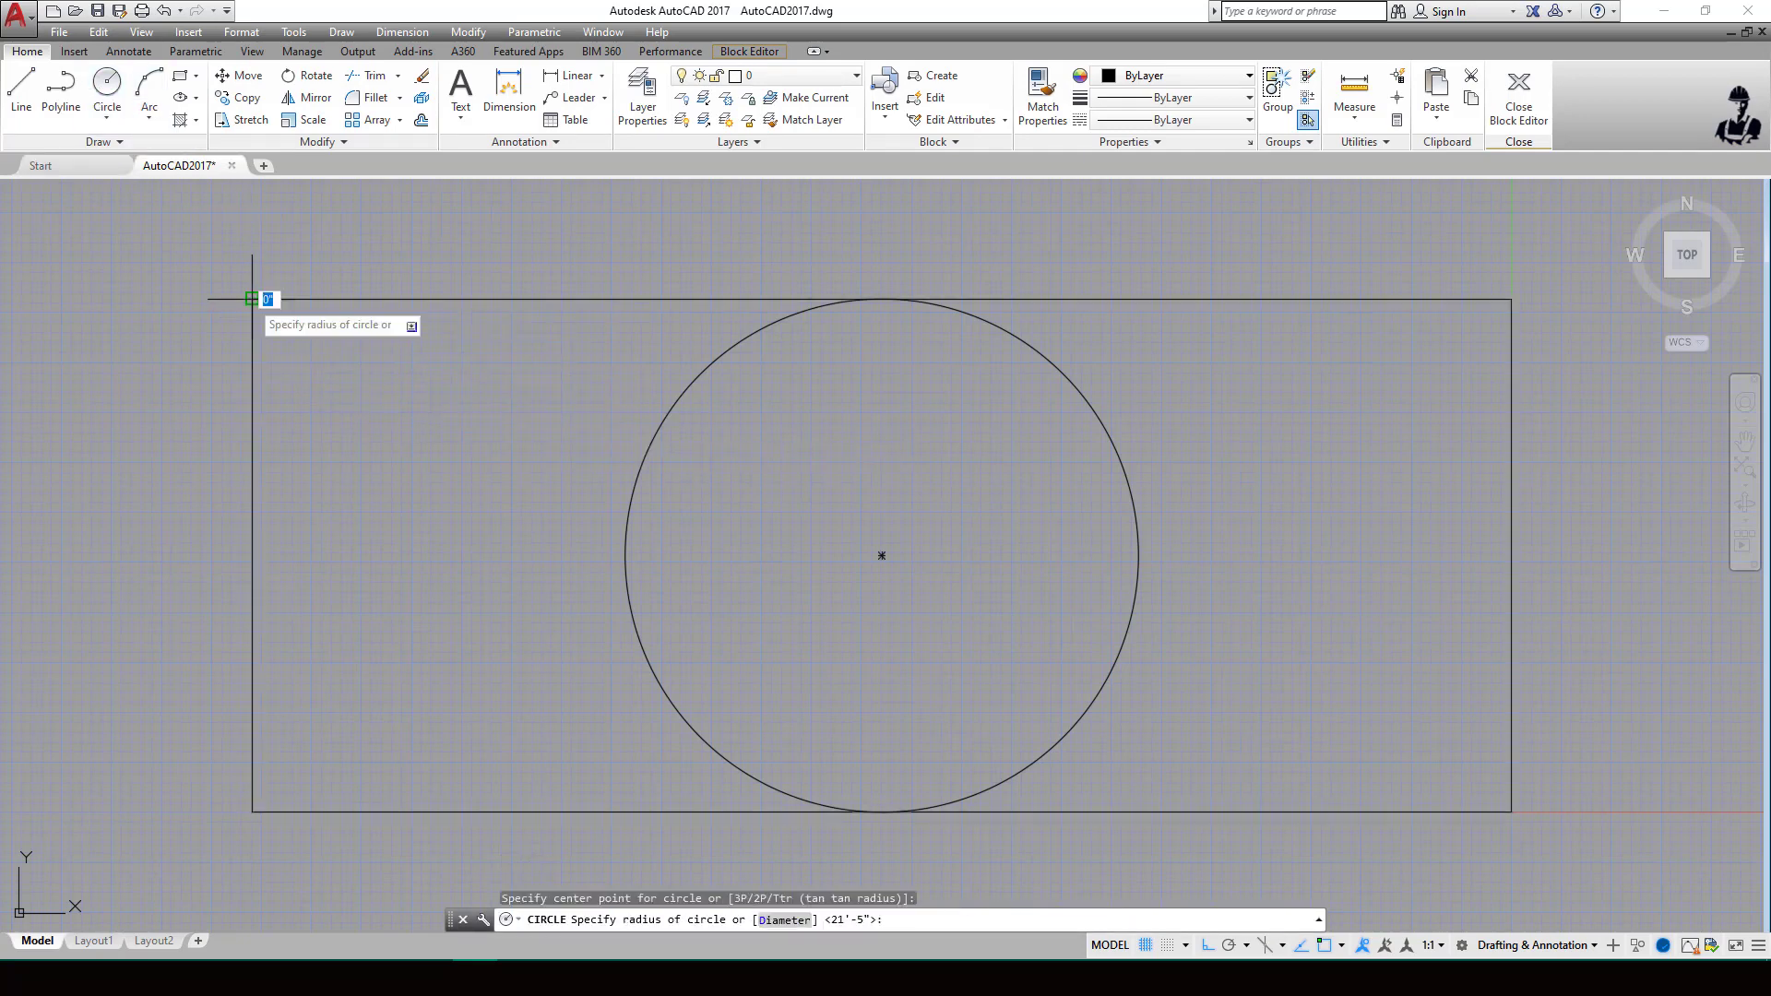
{"action": "left_click", "coordinate": [338, 402]}
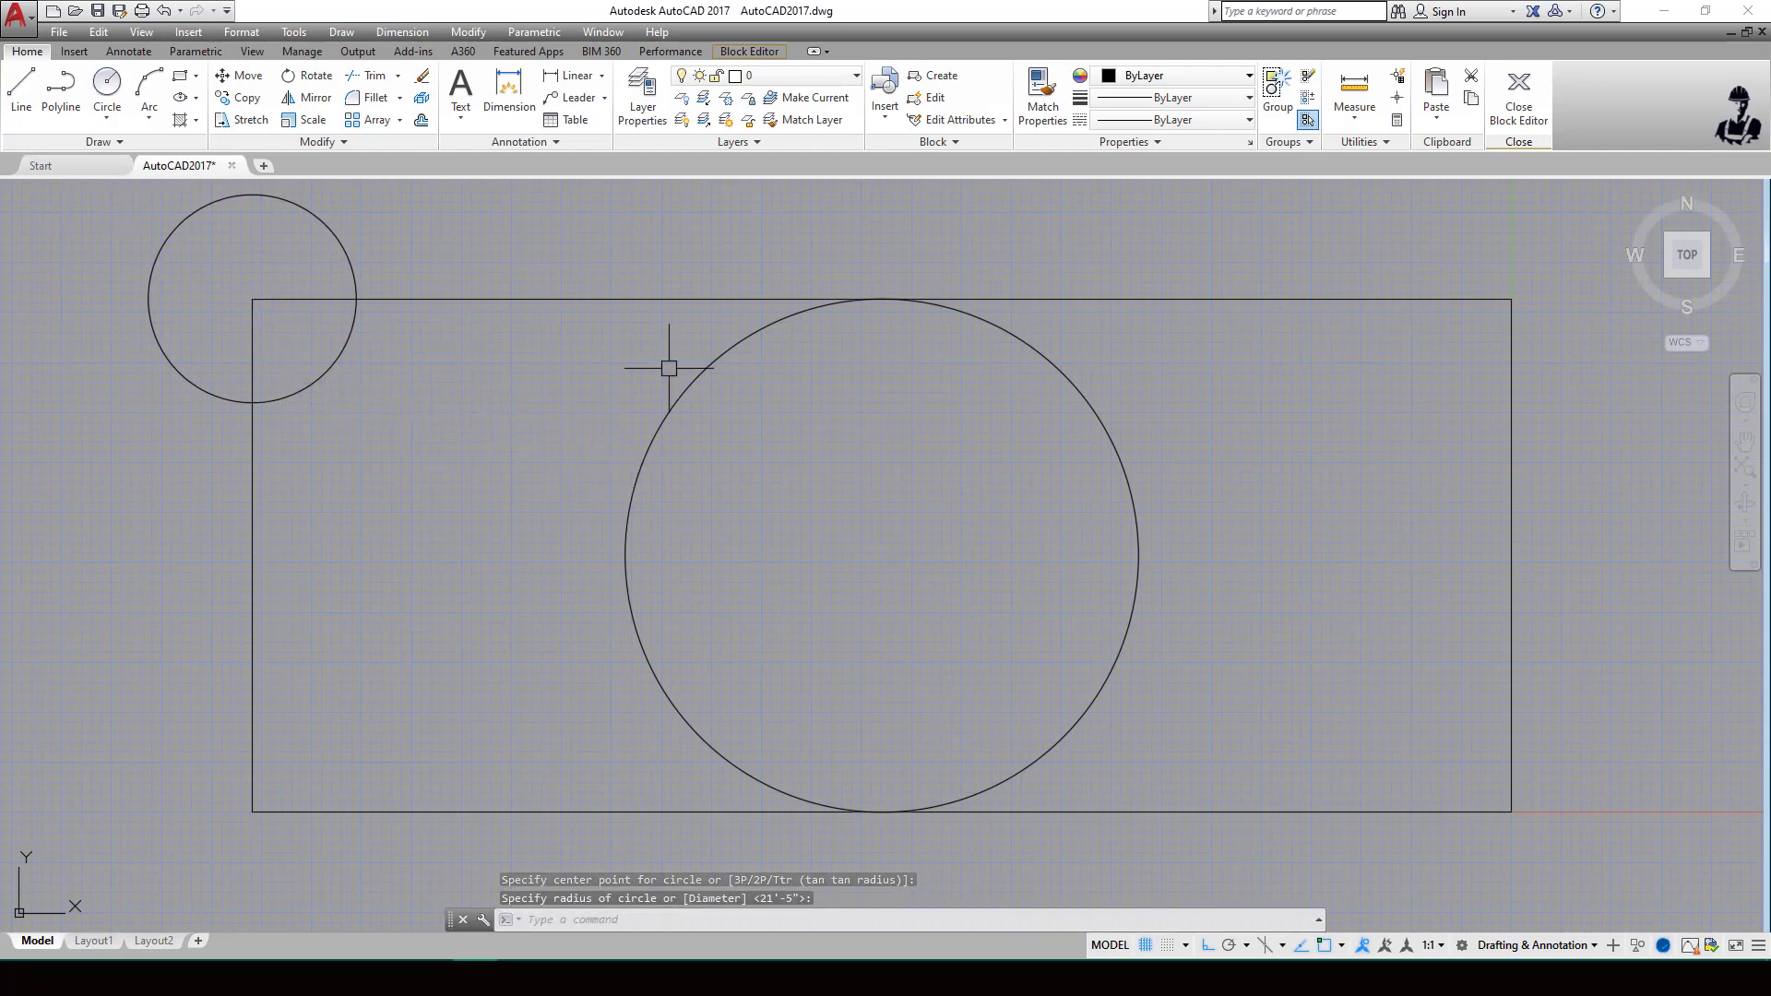
- Draw a slightly smaller circle centred on the rectangle's upper-right corner
{"action": "left_click", "coordinate": [107, 88]}
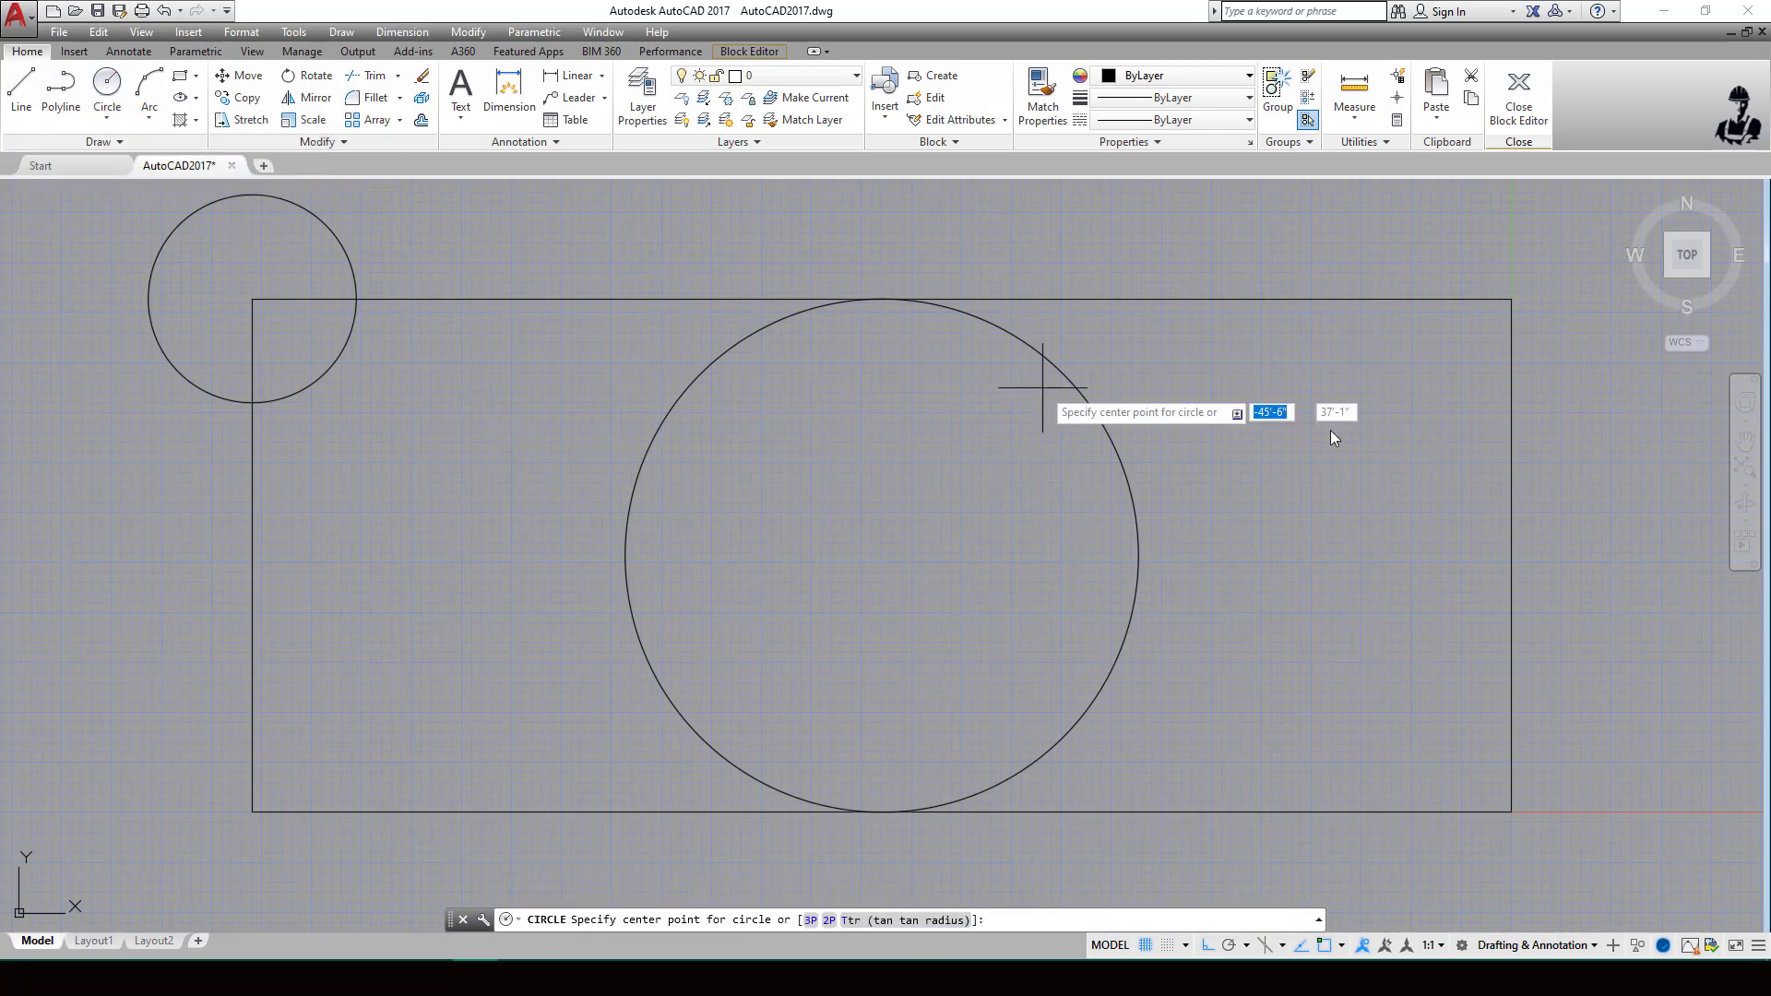
{"action": "left_click", "coordinate": [1511, 299]}
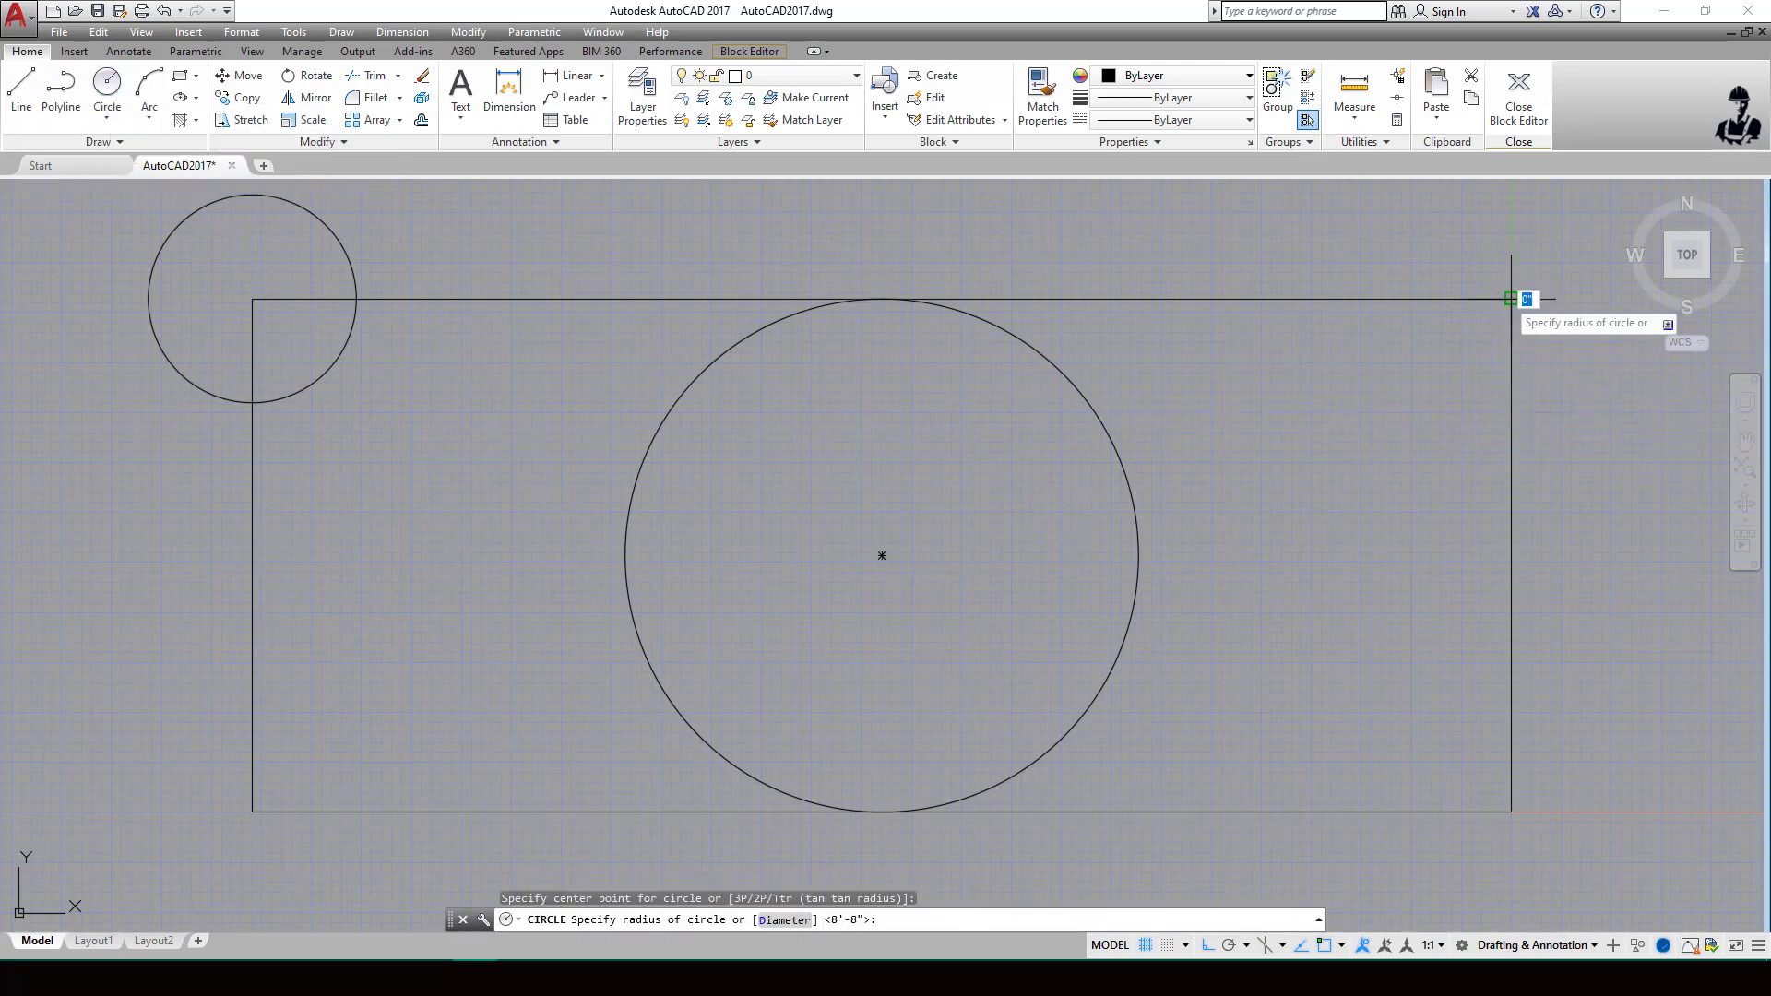
{"action": "left_click", "coordinate": [1511, 374]}
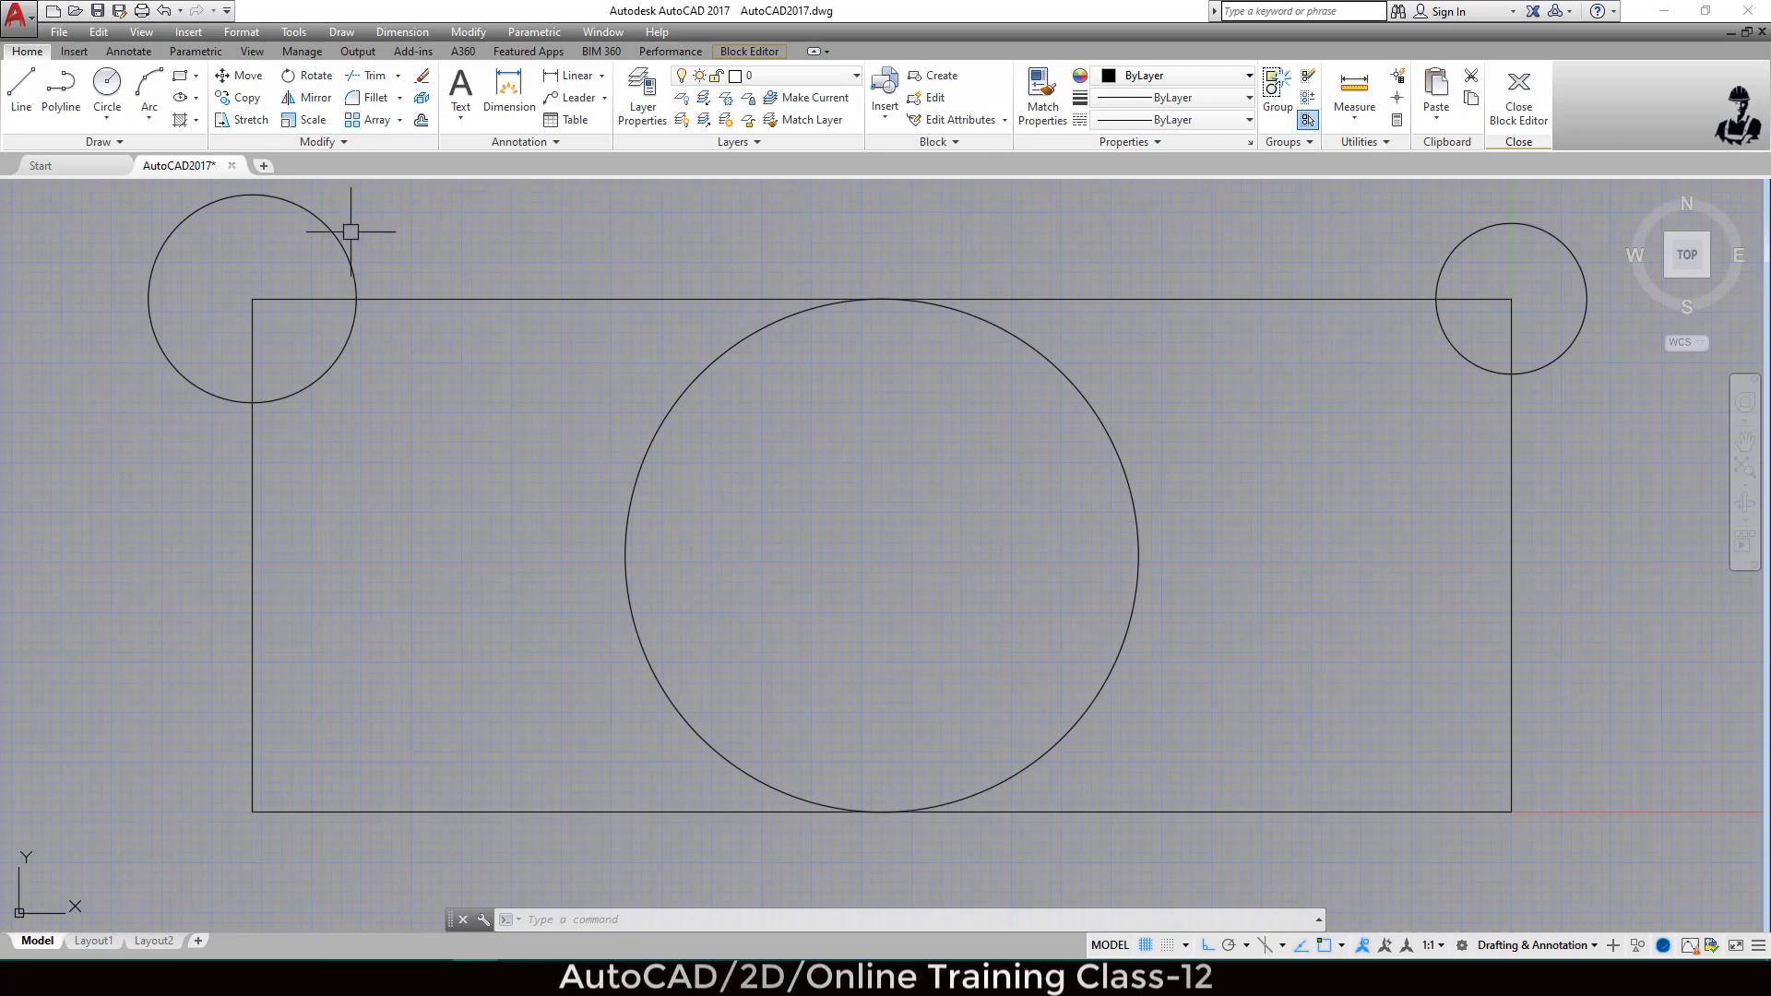
- Save the changes to the block definition and close the Block Editor
{"action": "left_click", "coordinate": [741, 53]}
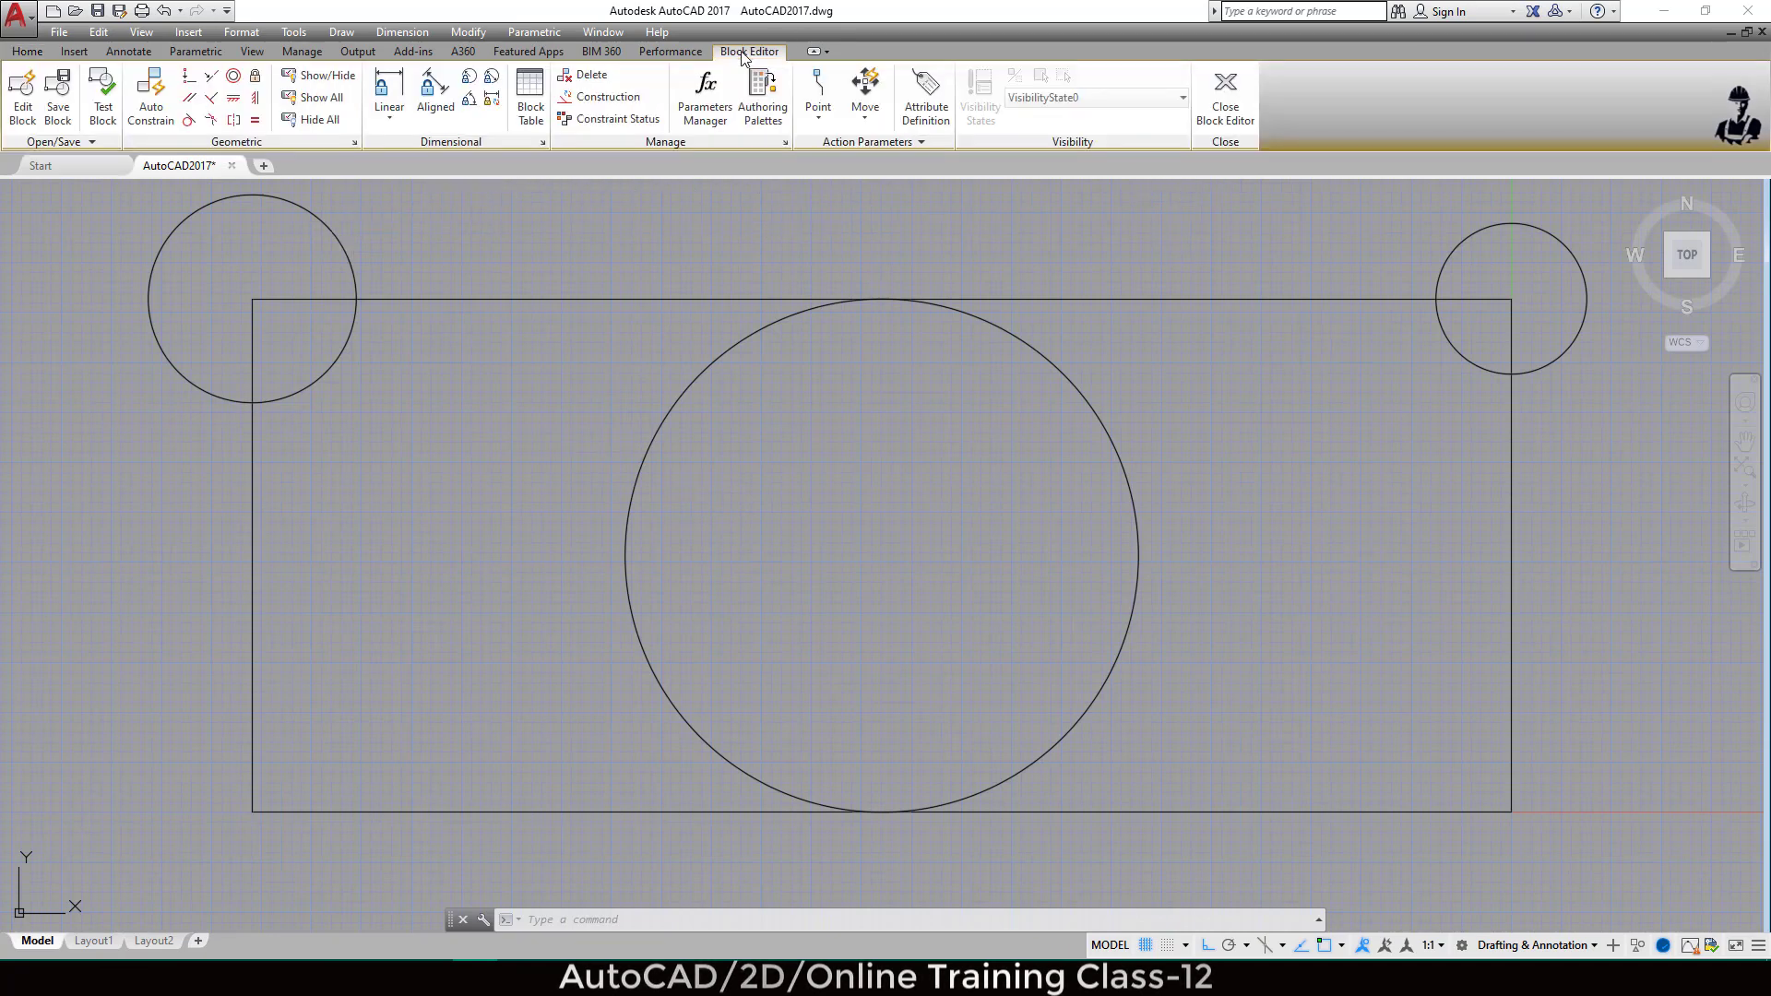
{"action": "left_click", "coordinate": [58, 118]}
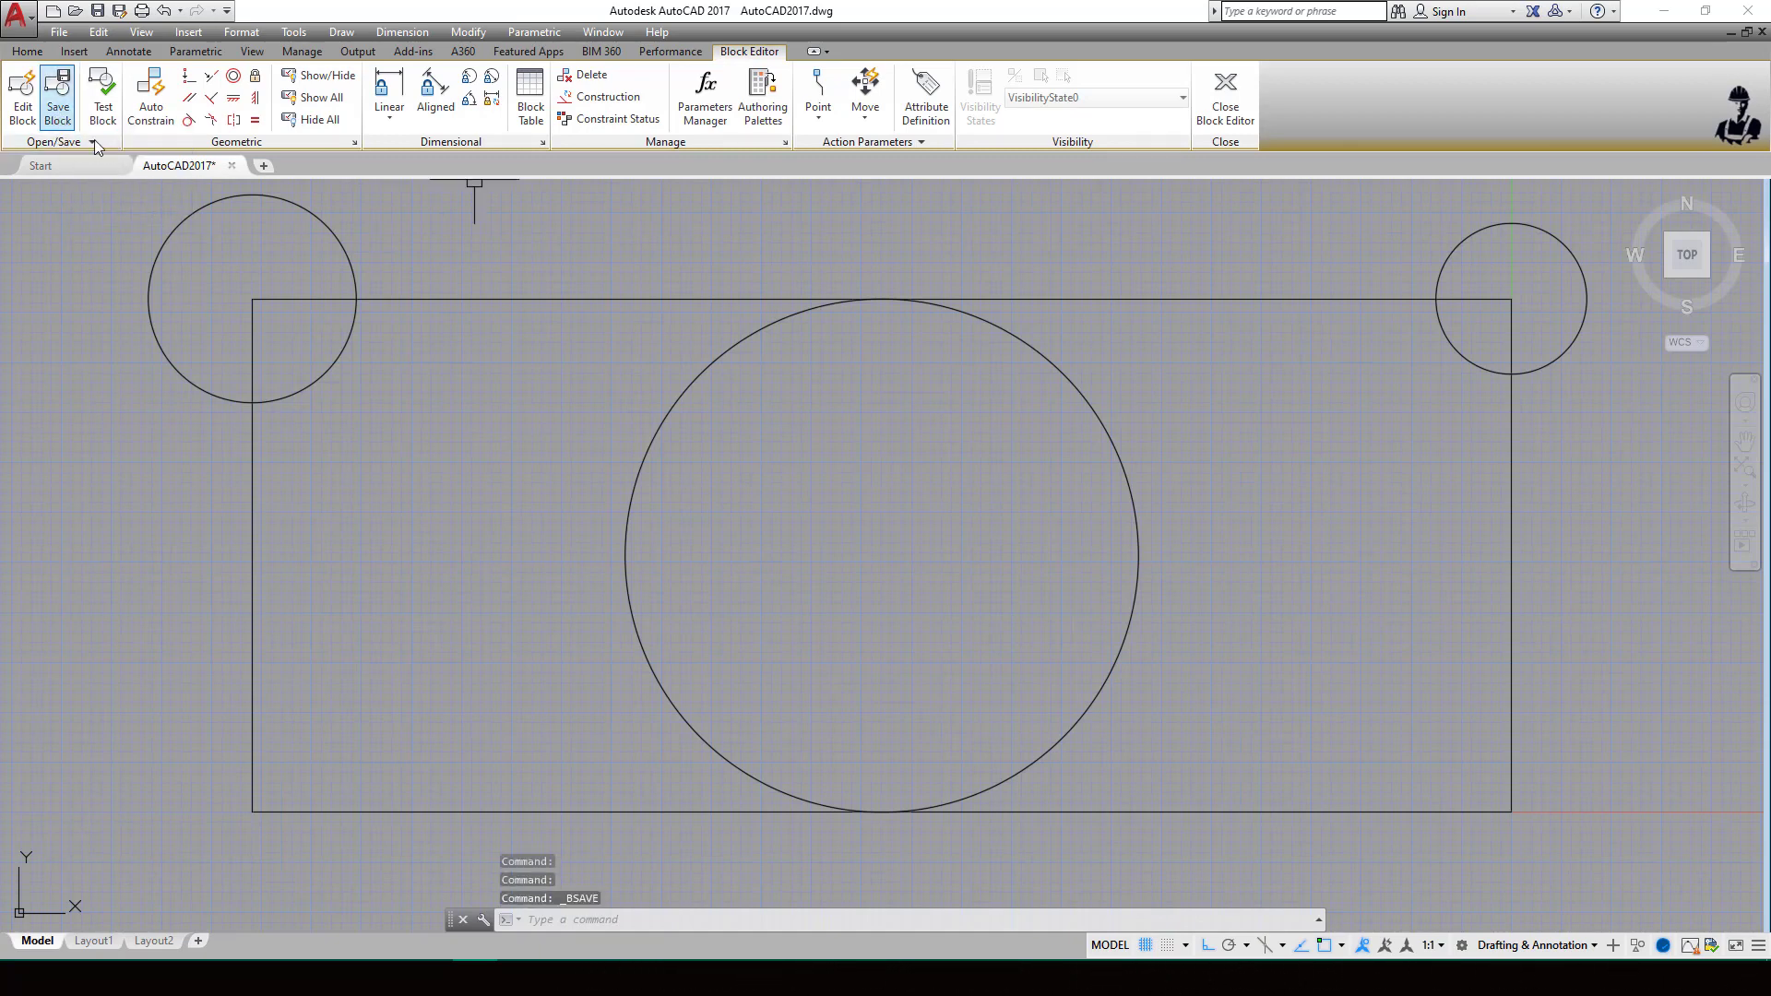
{"action": "left_click", "coordinate": [1231, 120]}
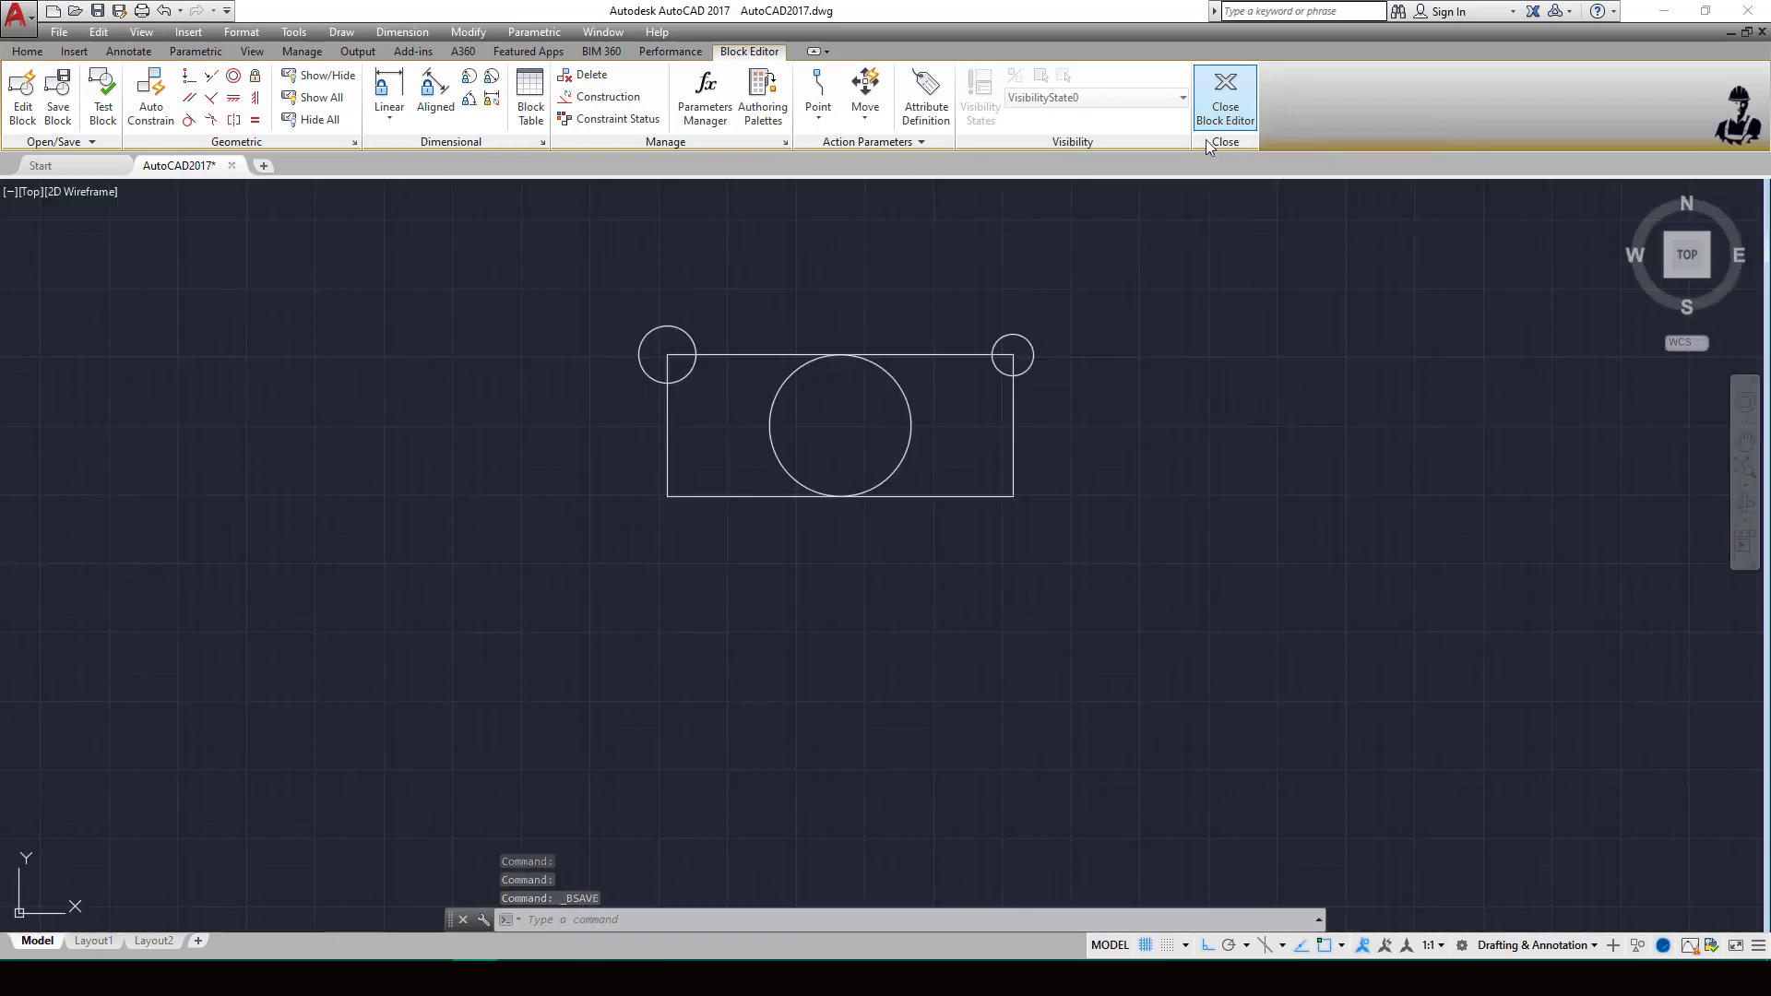
- Select the edited block and start WBLOCK with block b as the source
{"action": "left_click", "coordinate": [826, 355]}
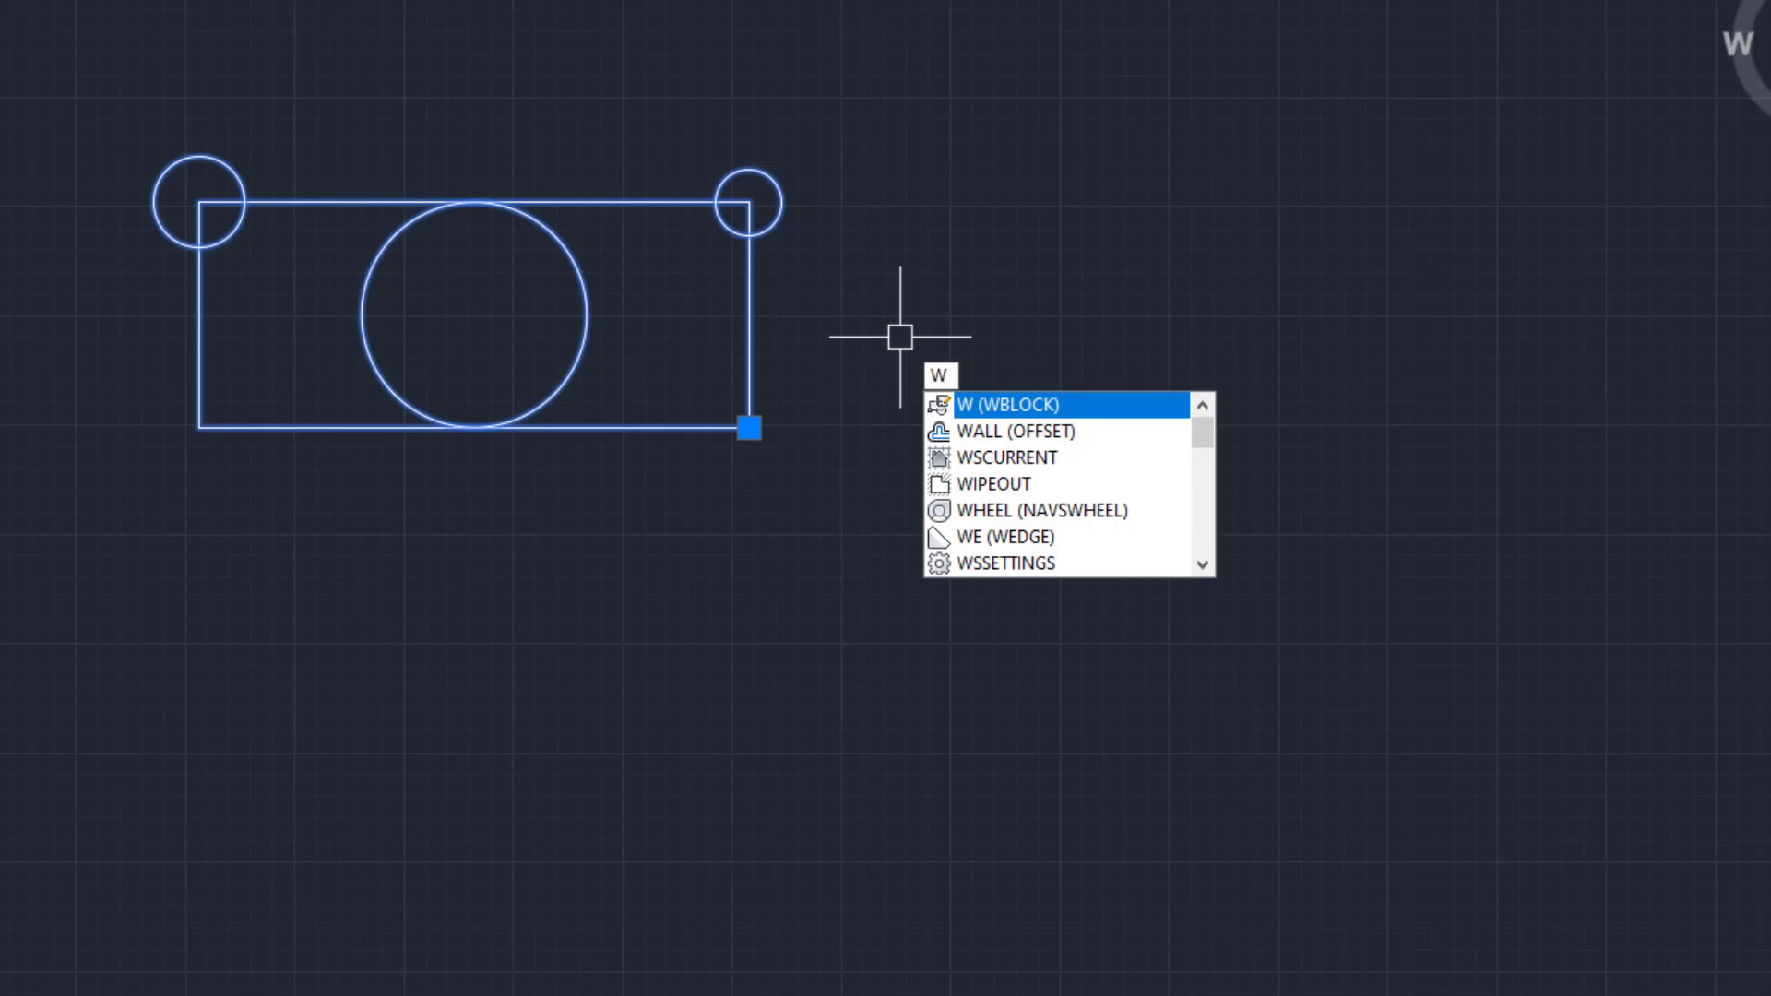
{"action": "key", "text": "Return"}
{"action": "left_click_drag", "start_coordinate": [1104, 129], "coordinate": [1223, 164]}
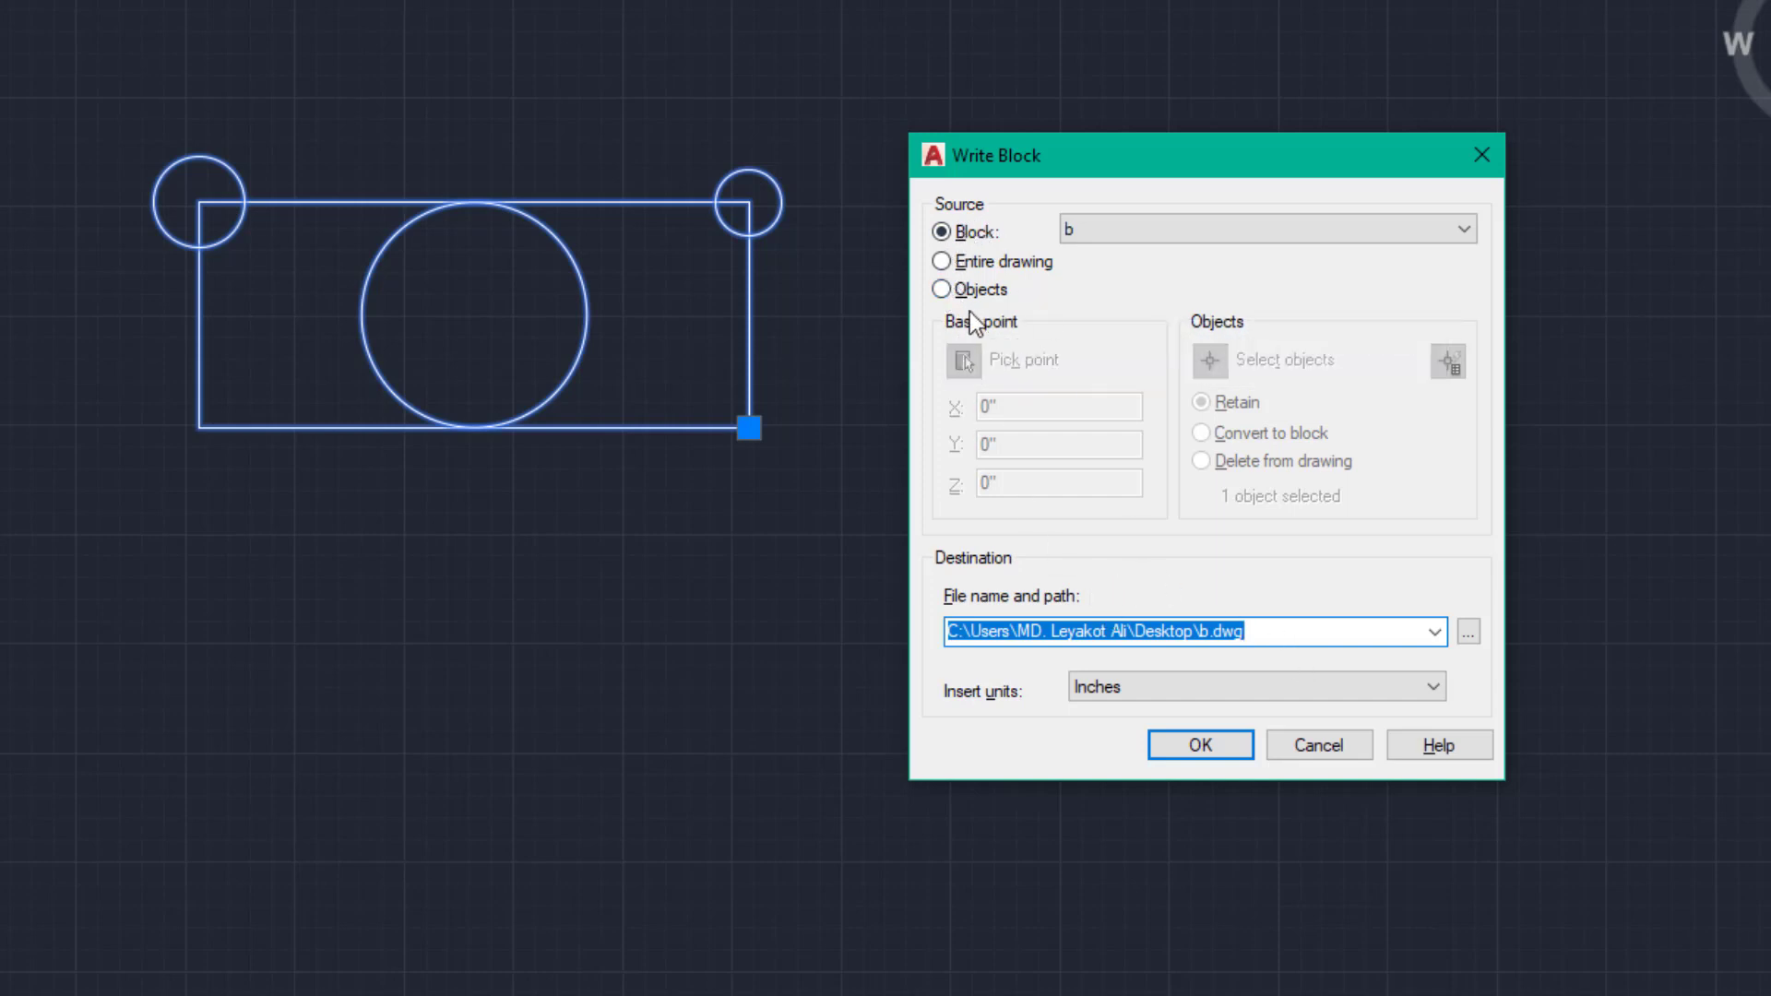
{"action": "left_click", "coordinate": [1149, 233]}
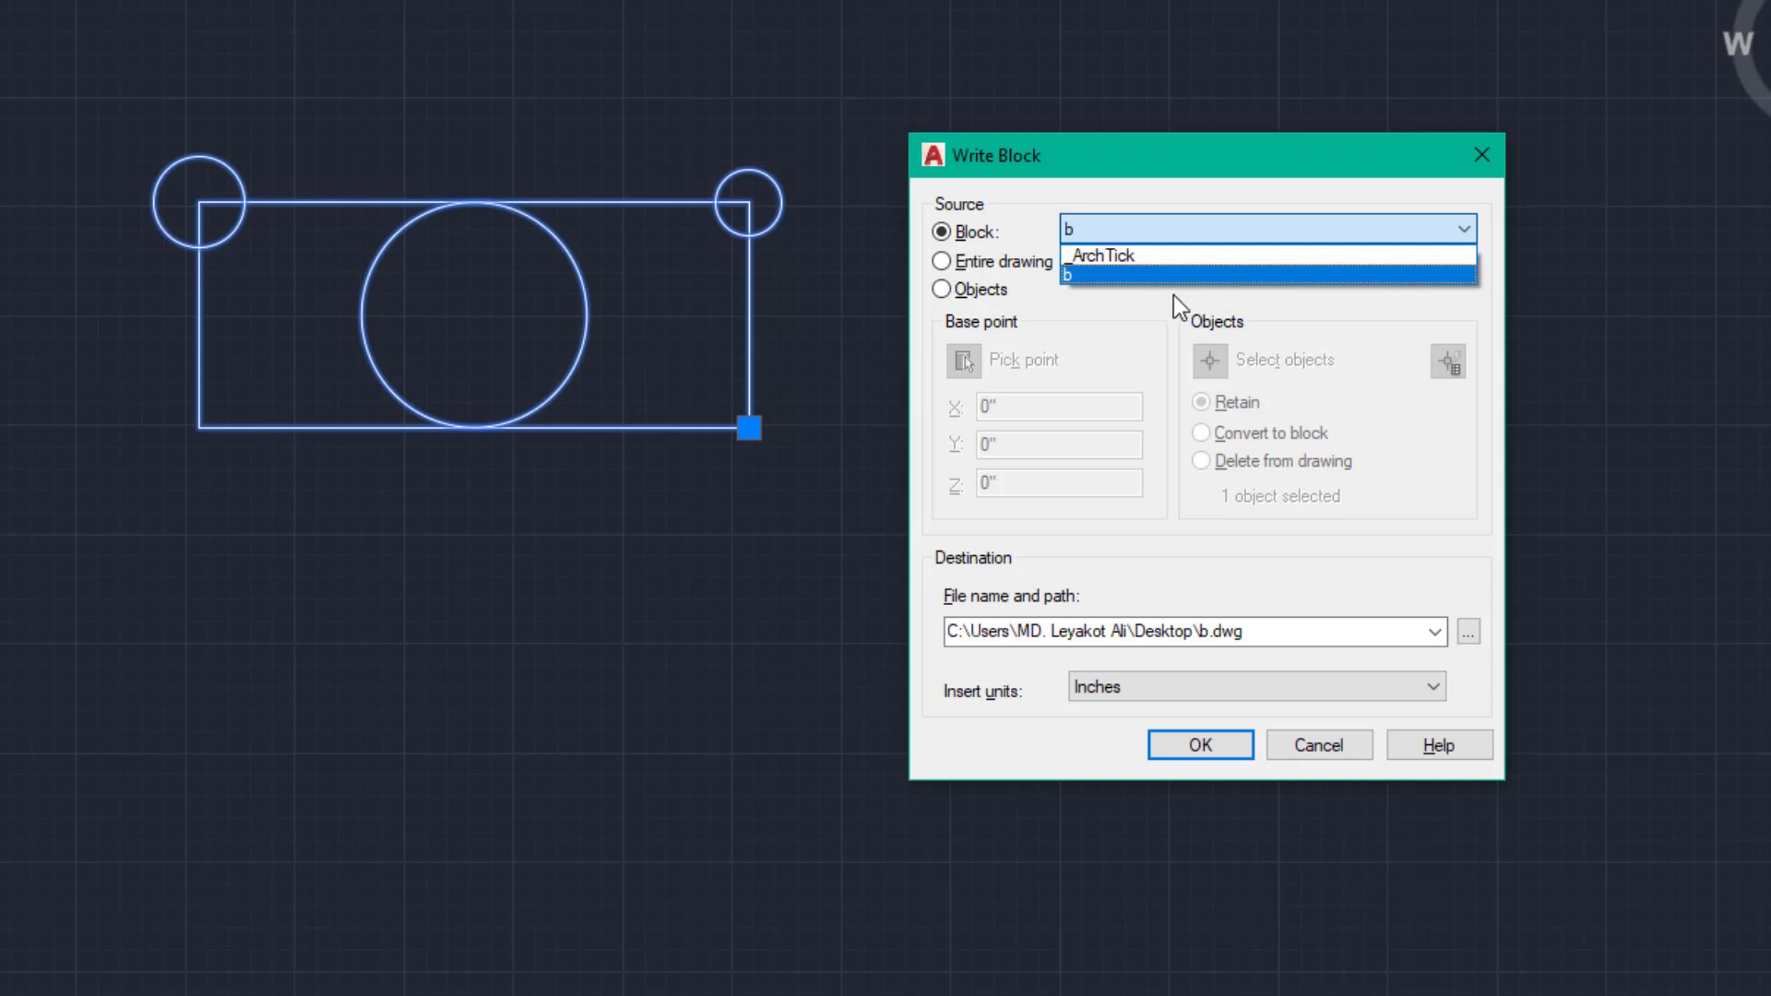
{"action": "left_click", "coordinate": [1137, 275]}
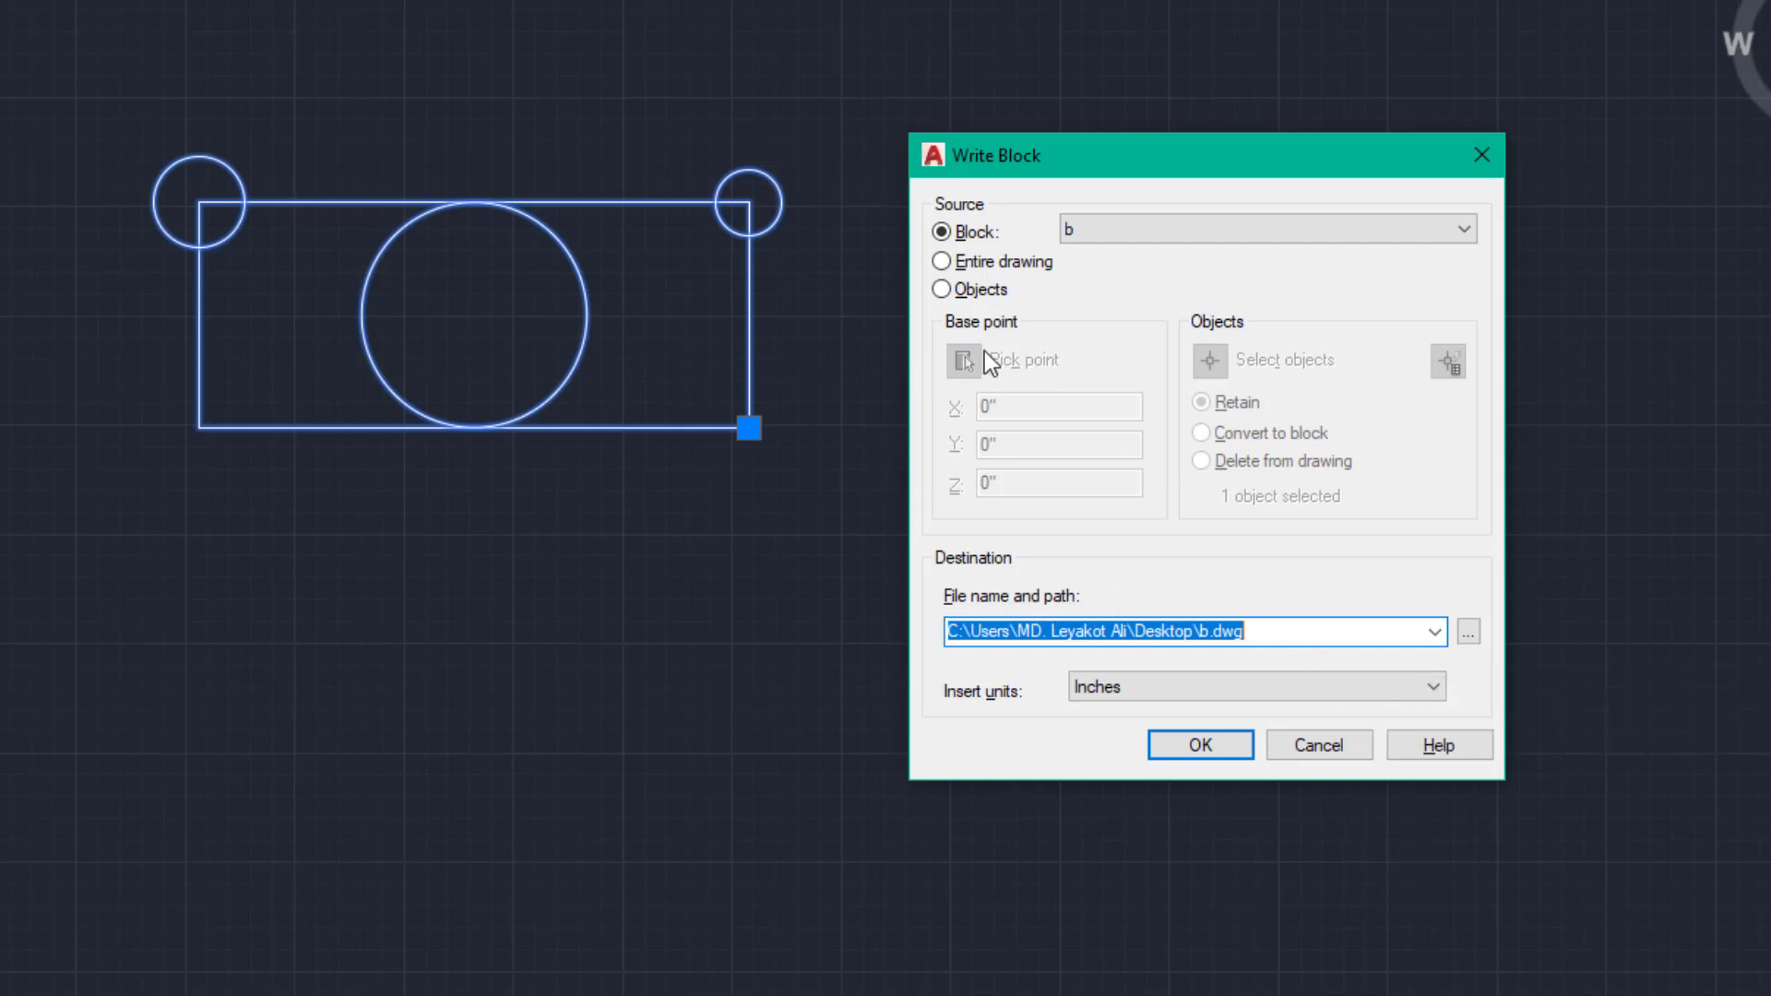
- Set the destination of the written block to a drawing file named Block on the Desktop
{"action": "left_click", "coordinate": [1469, 633]}
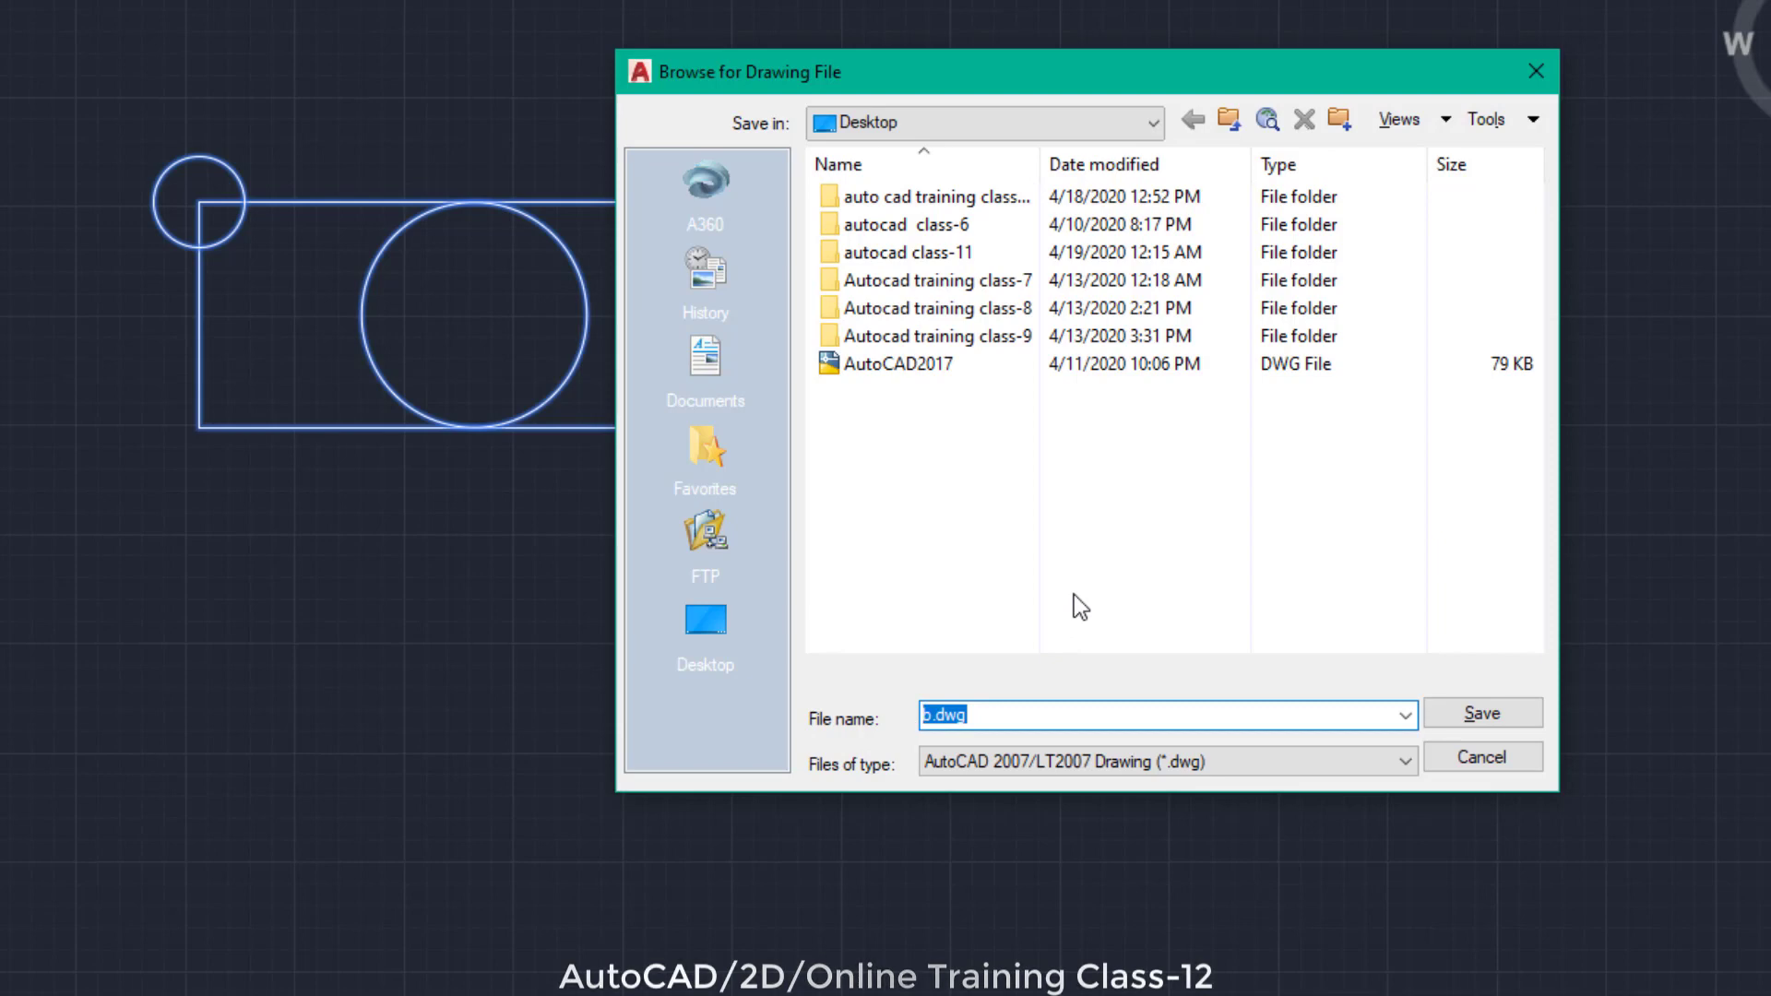
{"action": "type", "text": "Block"}
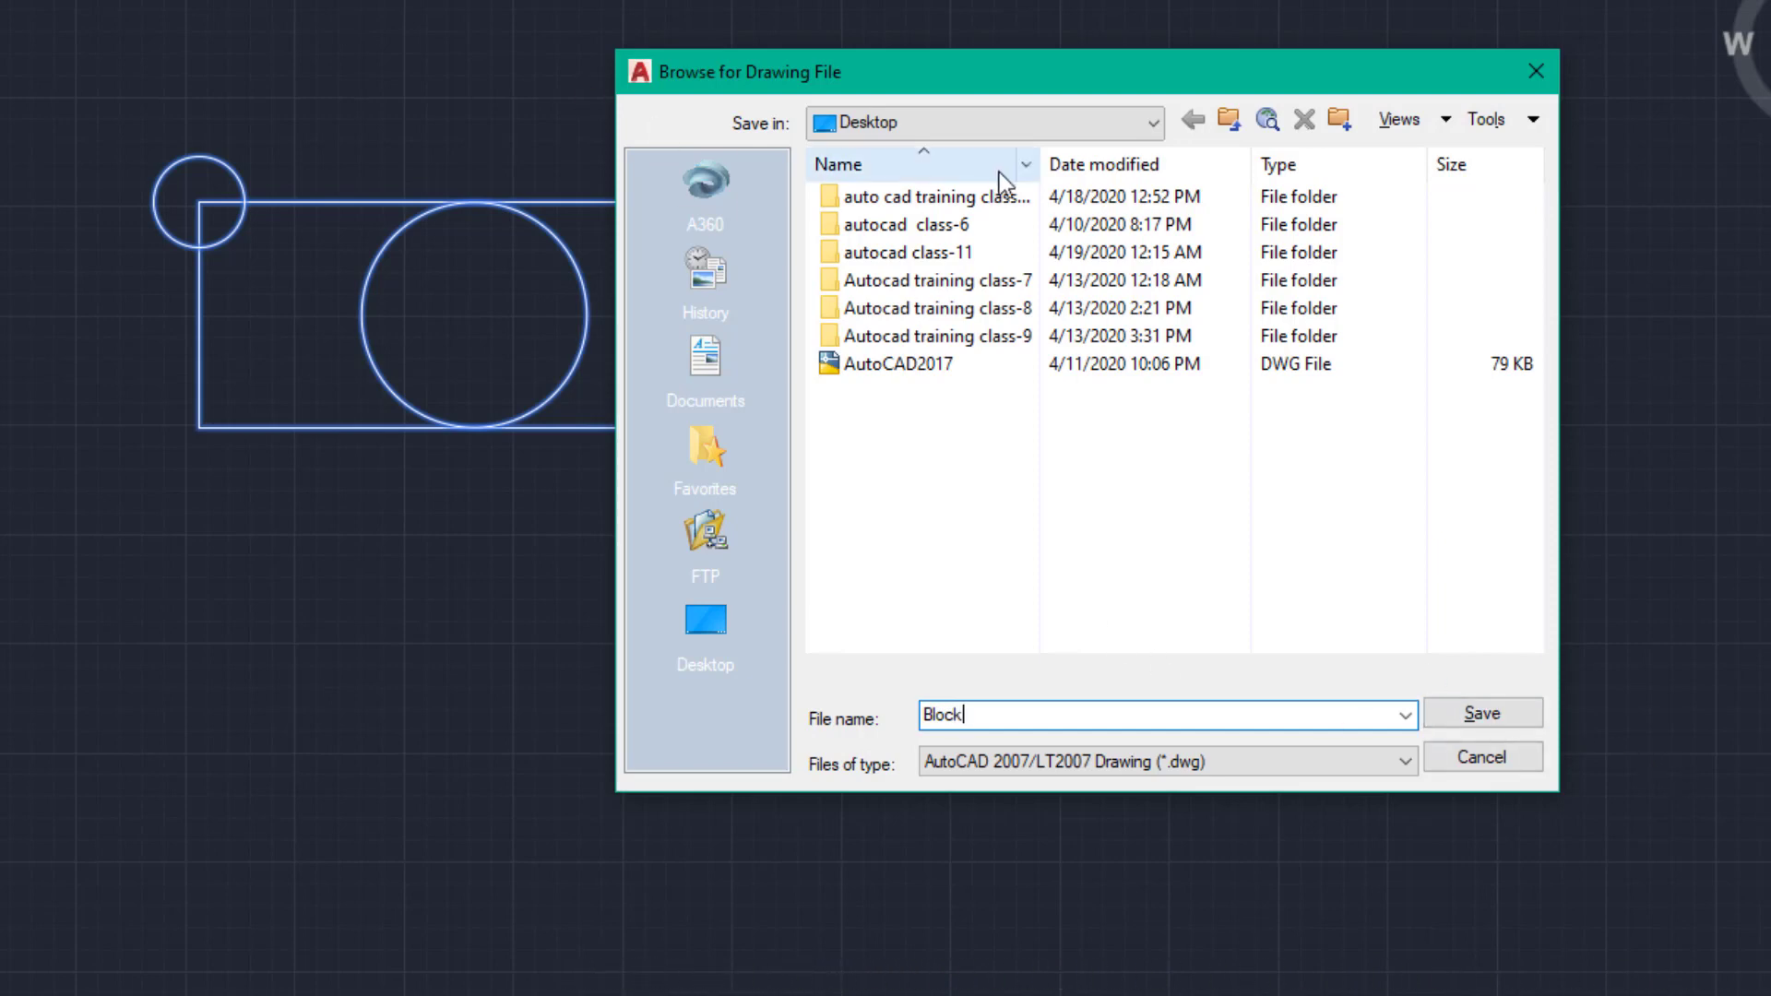
{"action": "left_click", "coordinate": [1472, 716]}
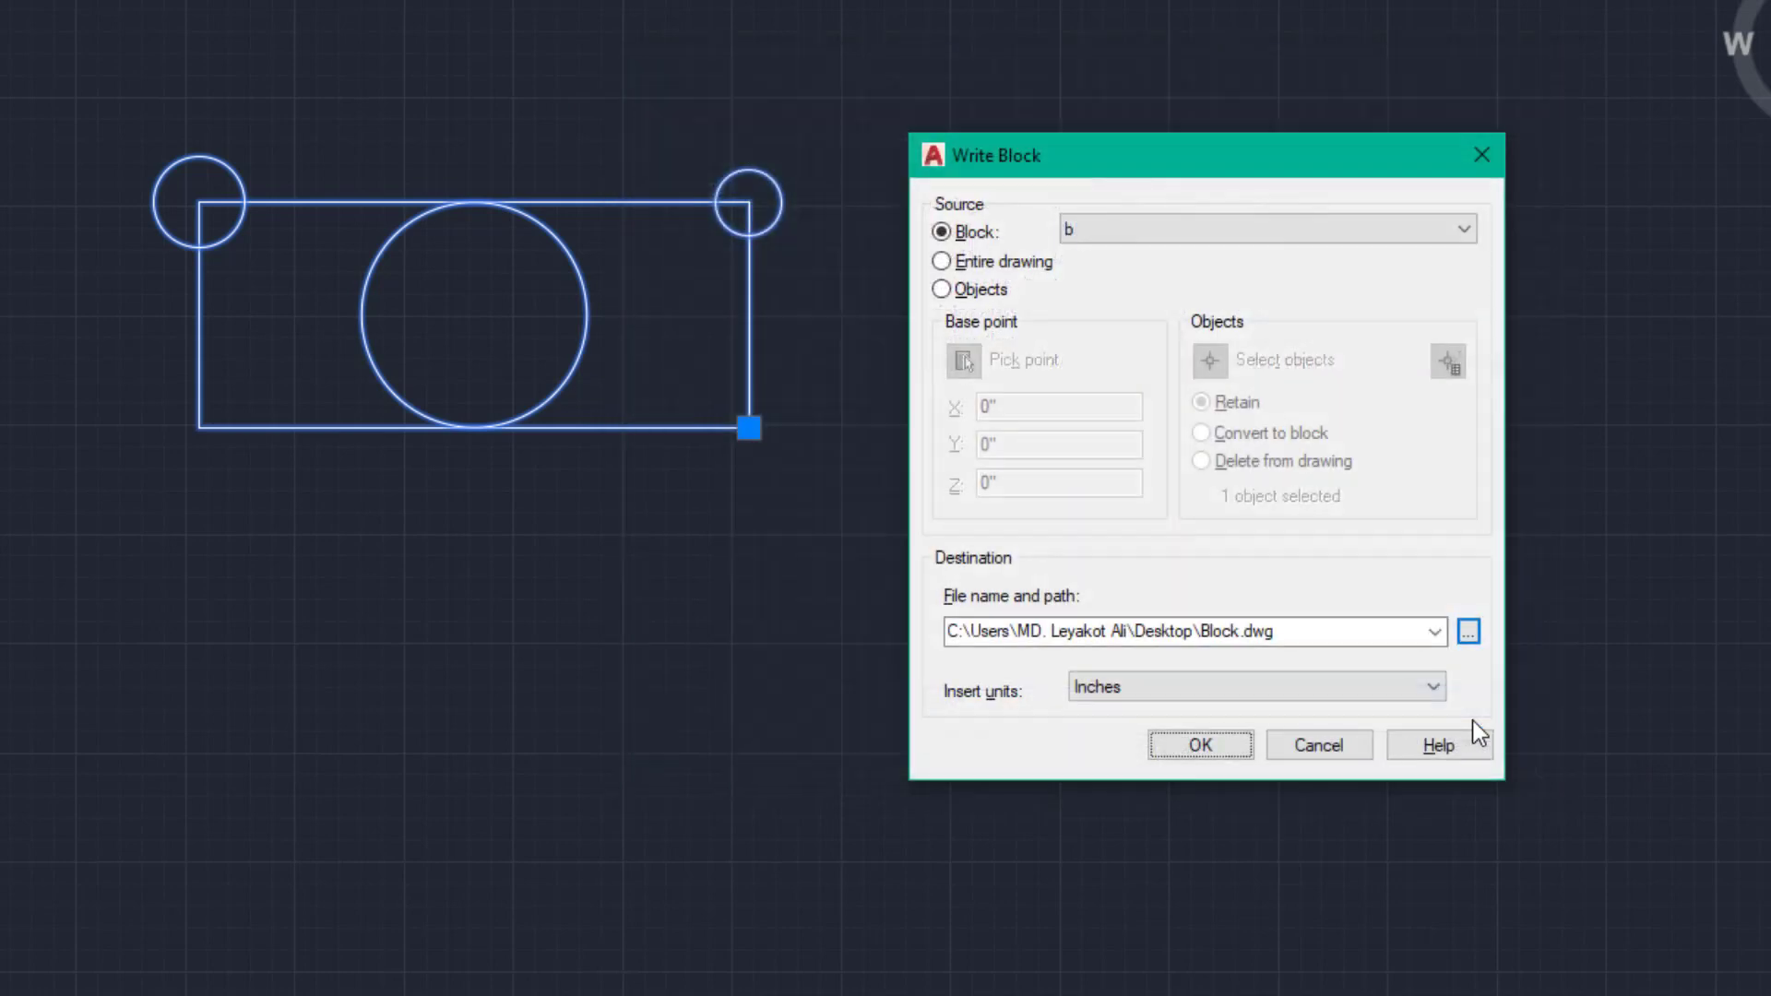
- Write block b to the Block drawing file on the Desktop and erase the block from the current drawing
{"action": "left_click", "coordinate": [1201, 744]}
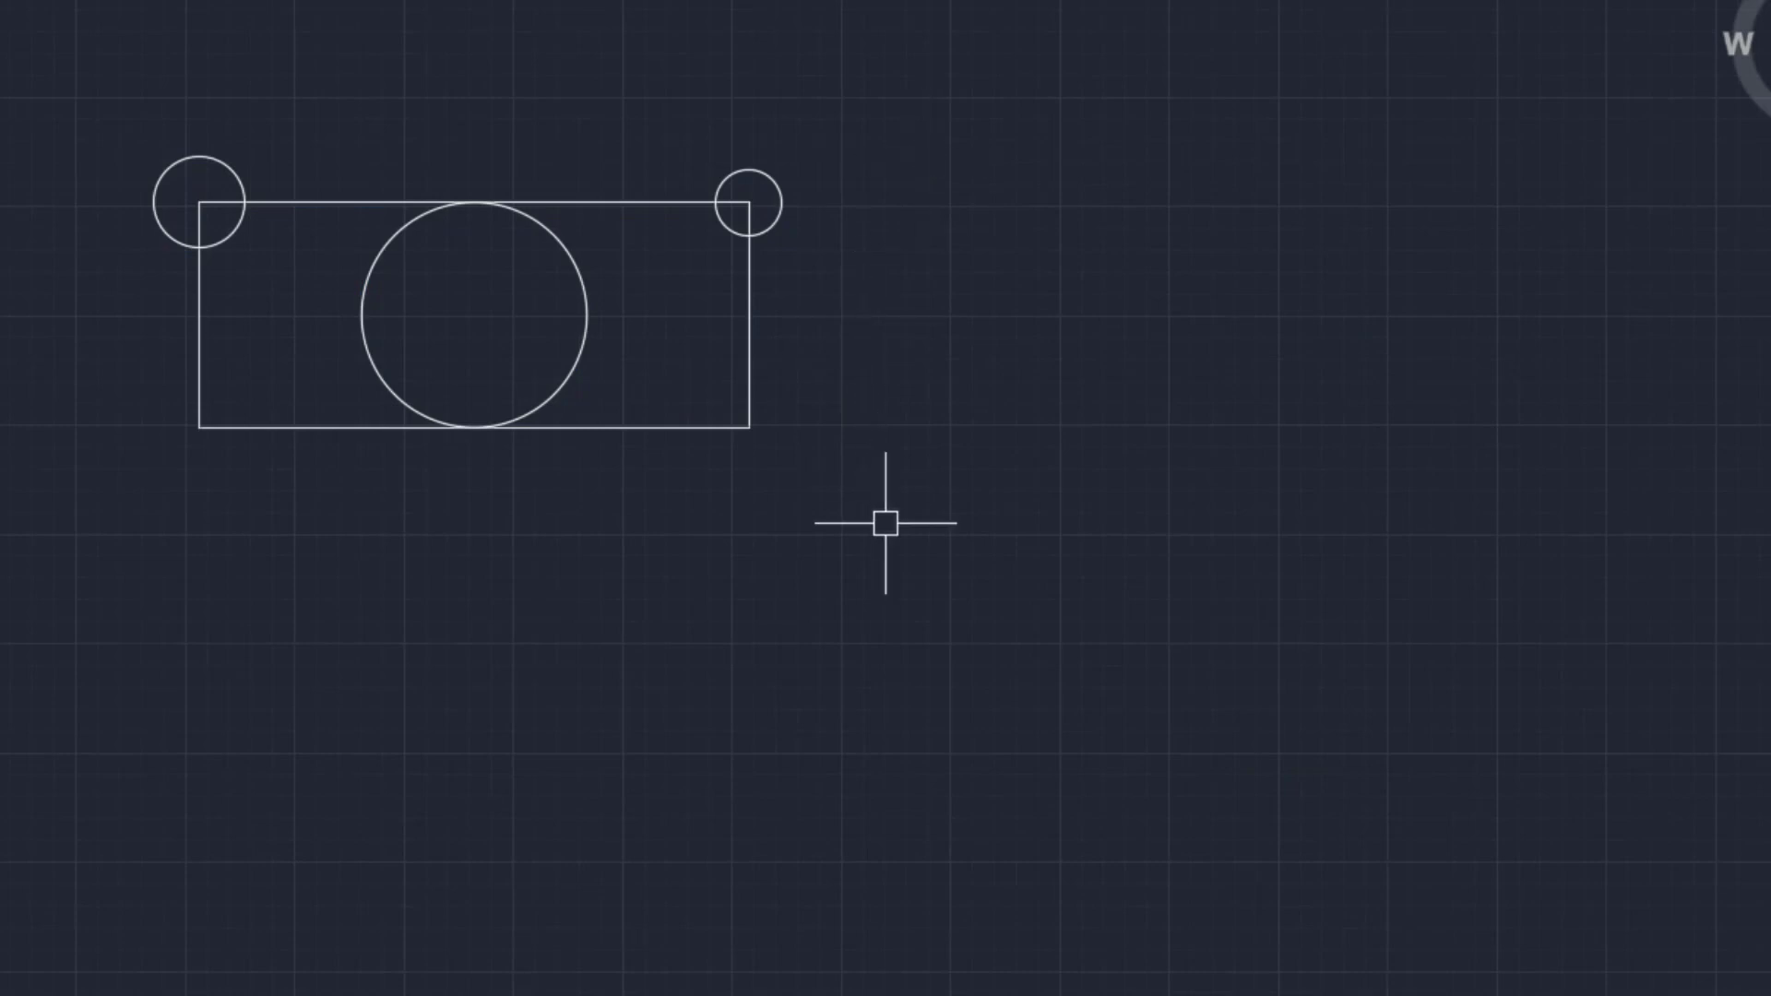
{"action": "left_click", "coordinate": [891, 578]}
{"action": "left_click", "coordinate": [32, 96]}
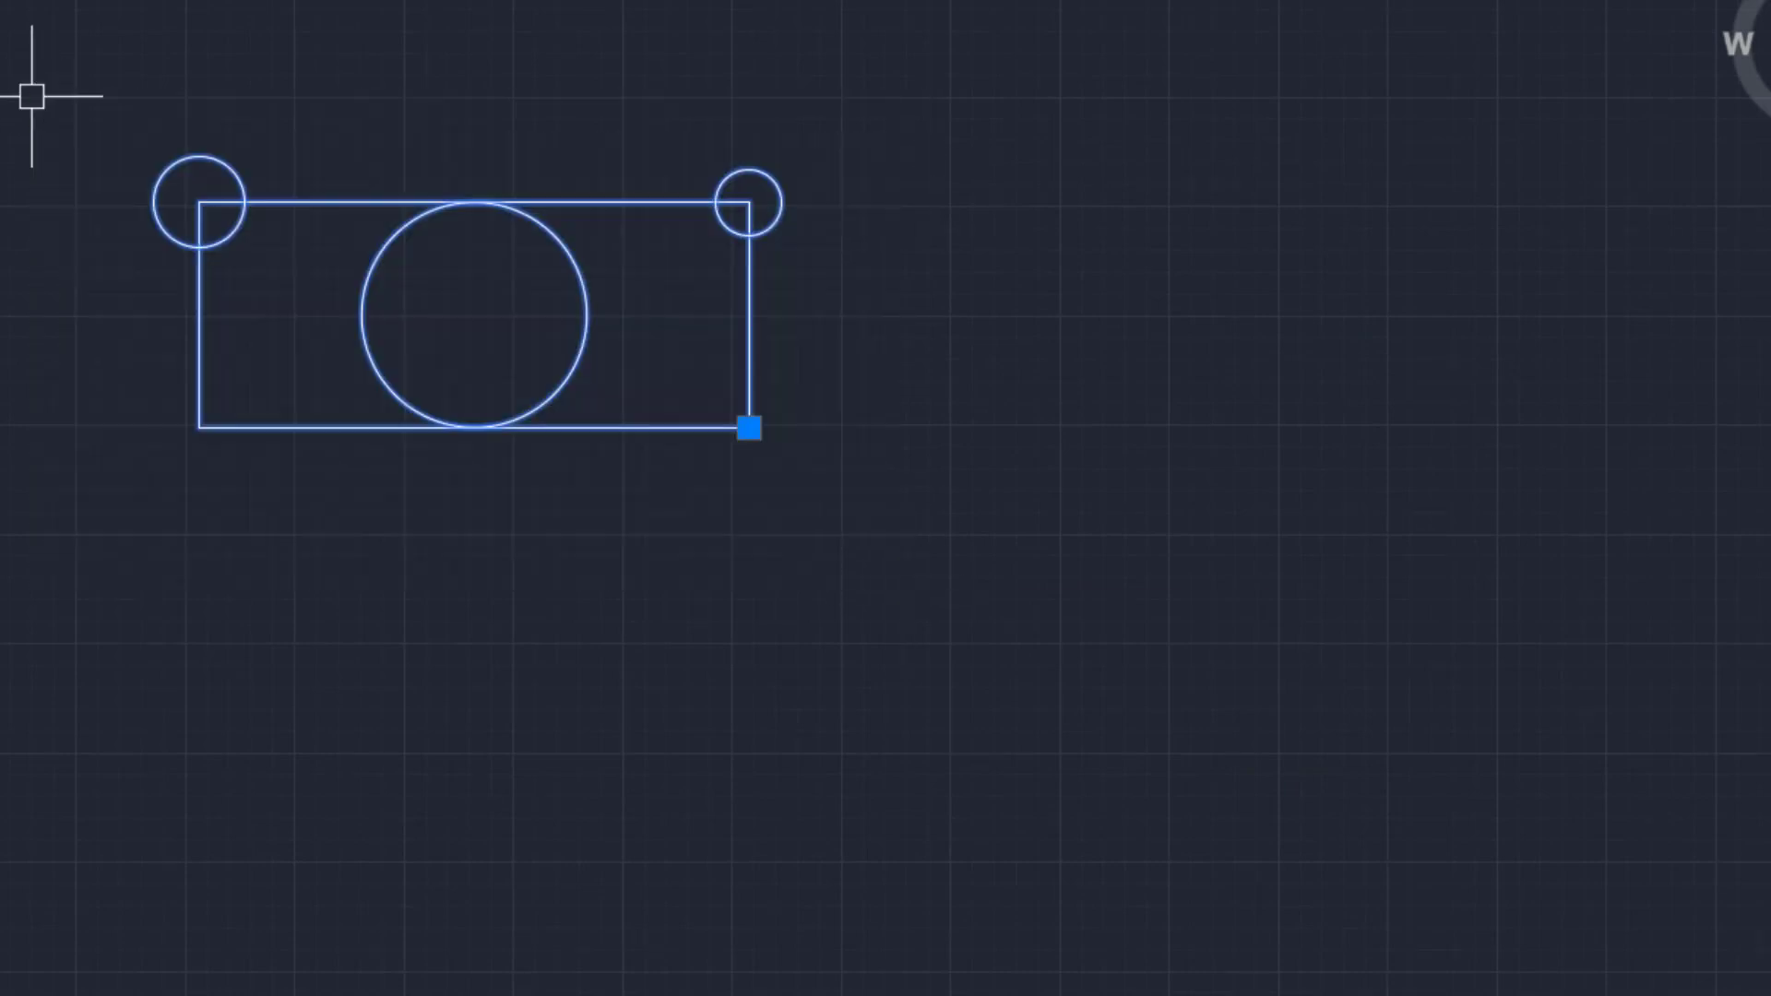
{"action": "key", "text": "Delete"}
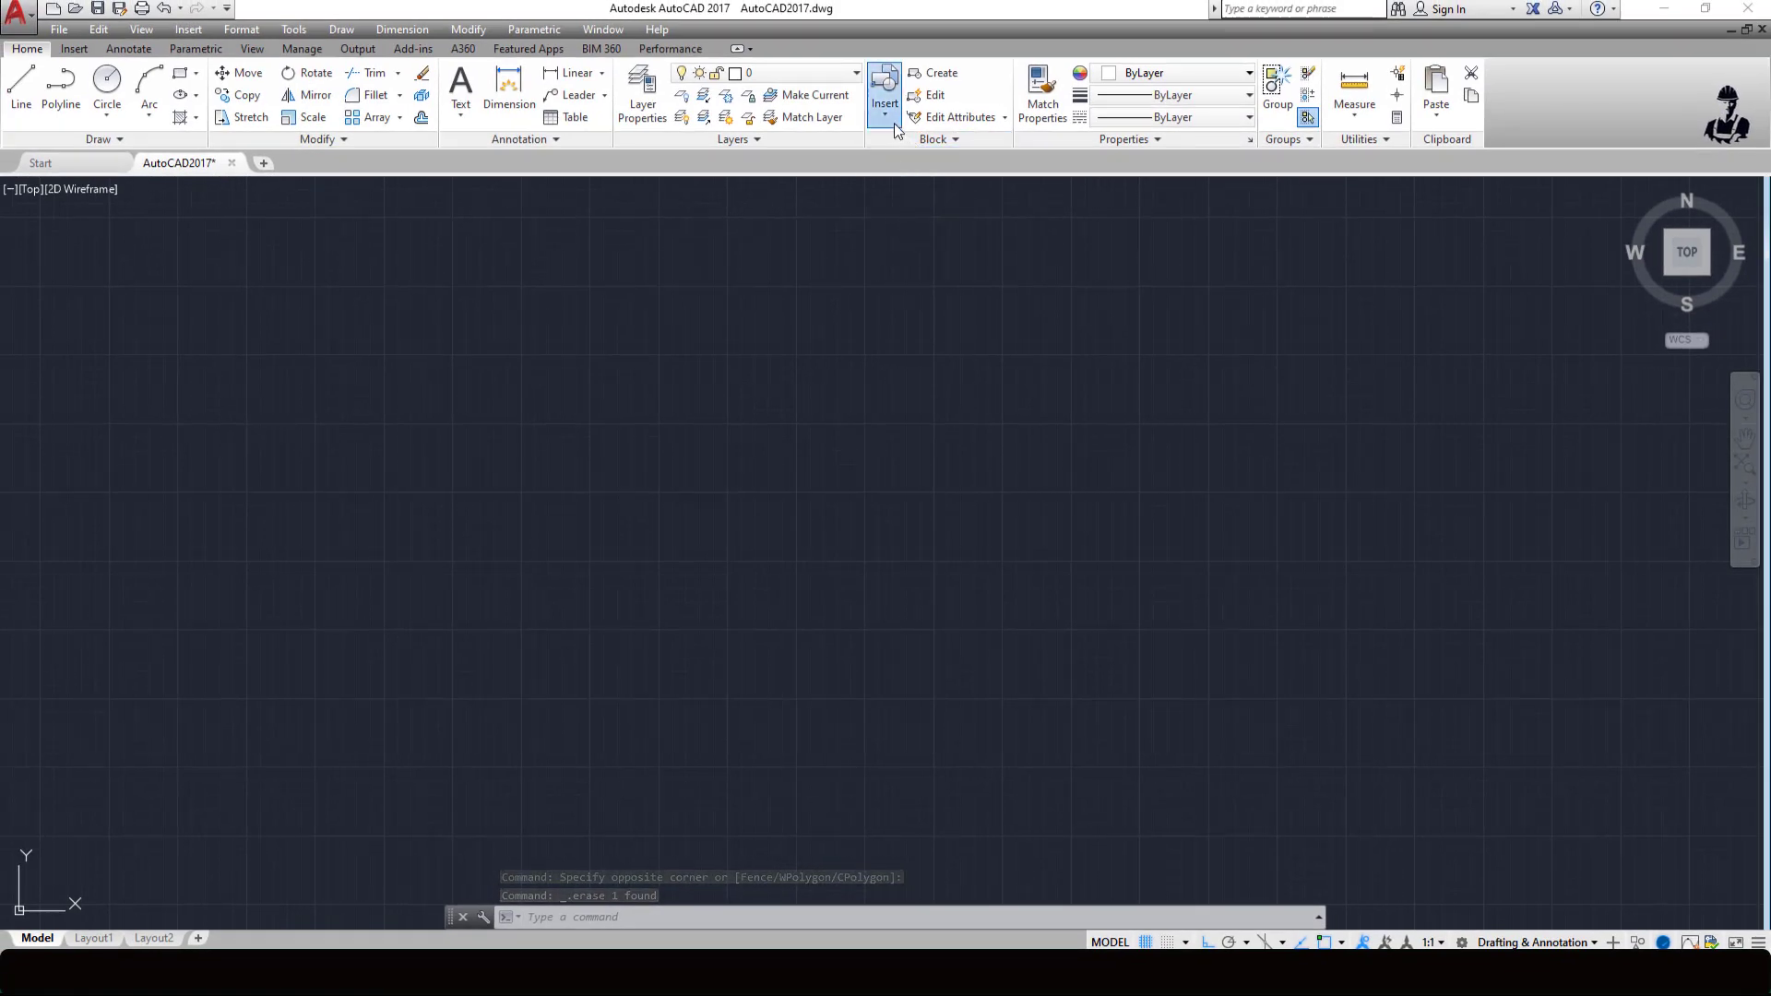
- Insert block b into the empty drawing and erase the placed copy
{"action": "left_click", "coordinate": [884, 100]}
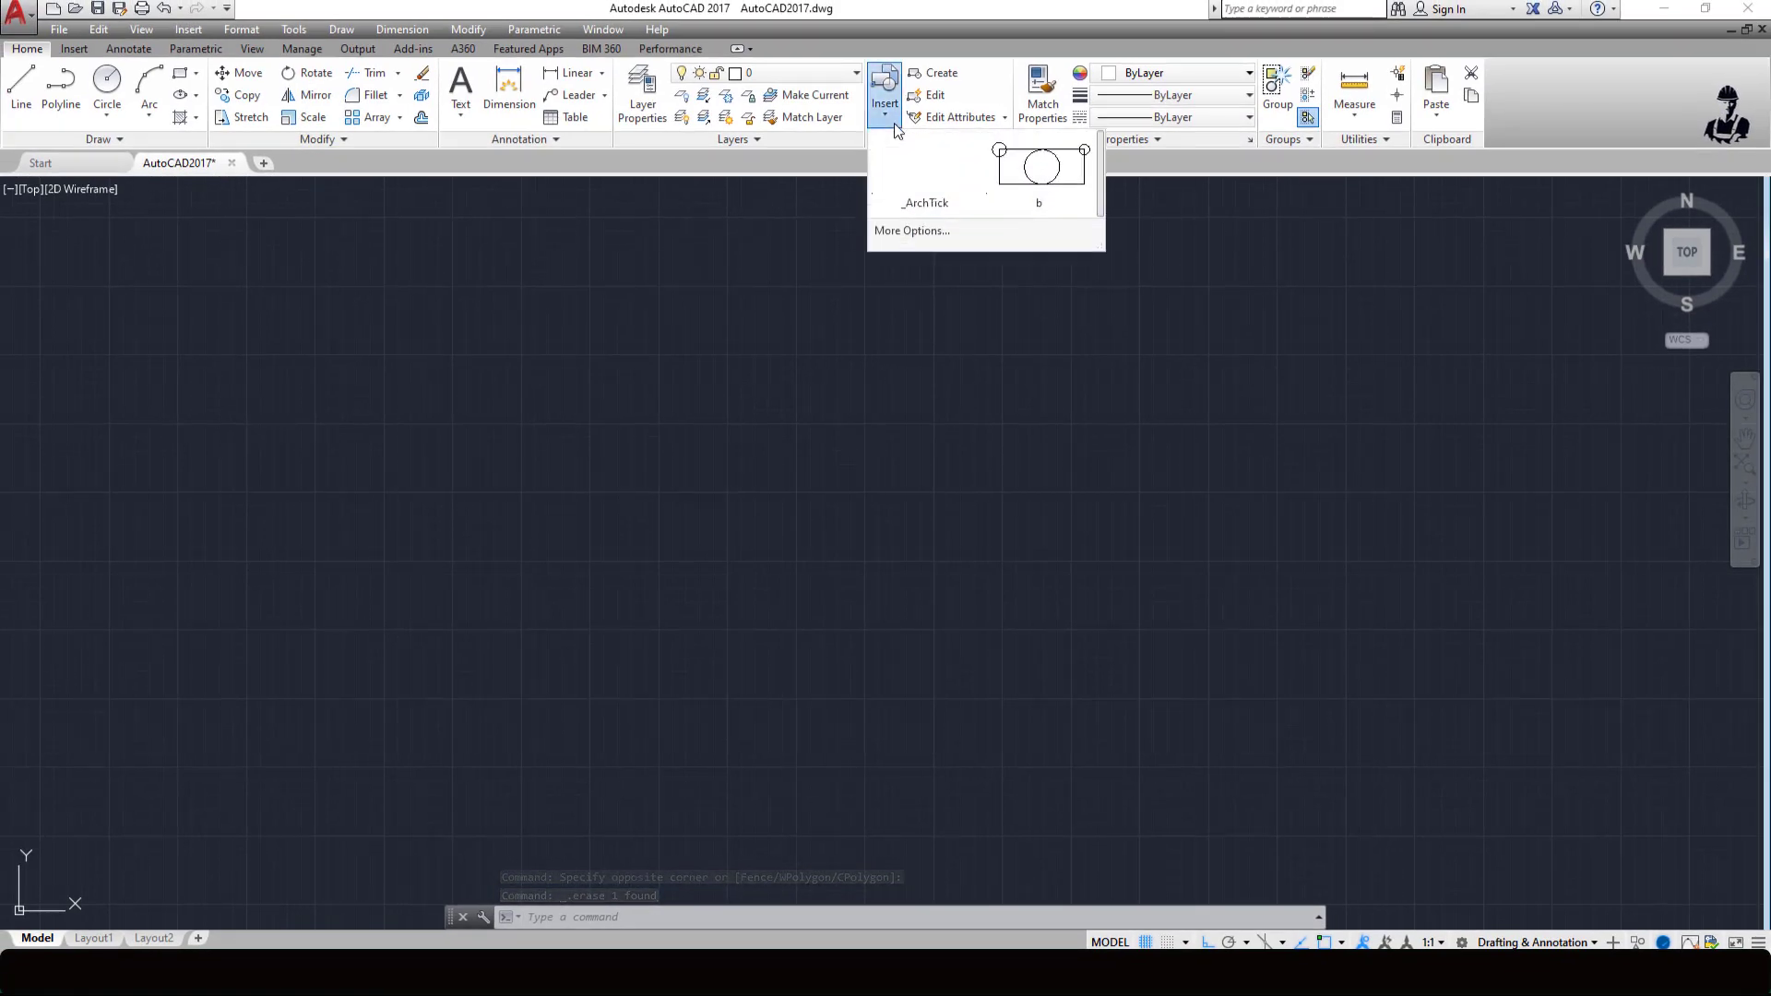
{"action": "left_click", "coordinate": [1043, 189]}
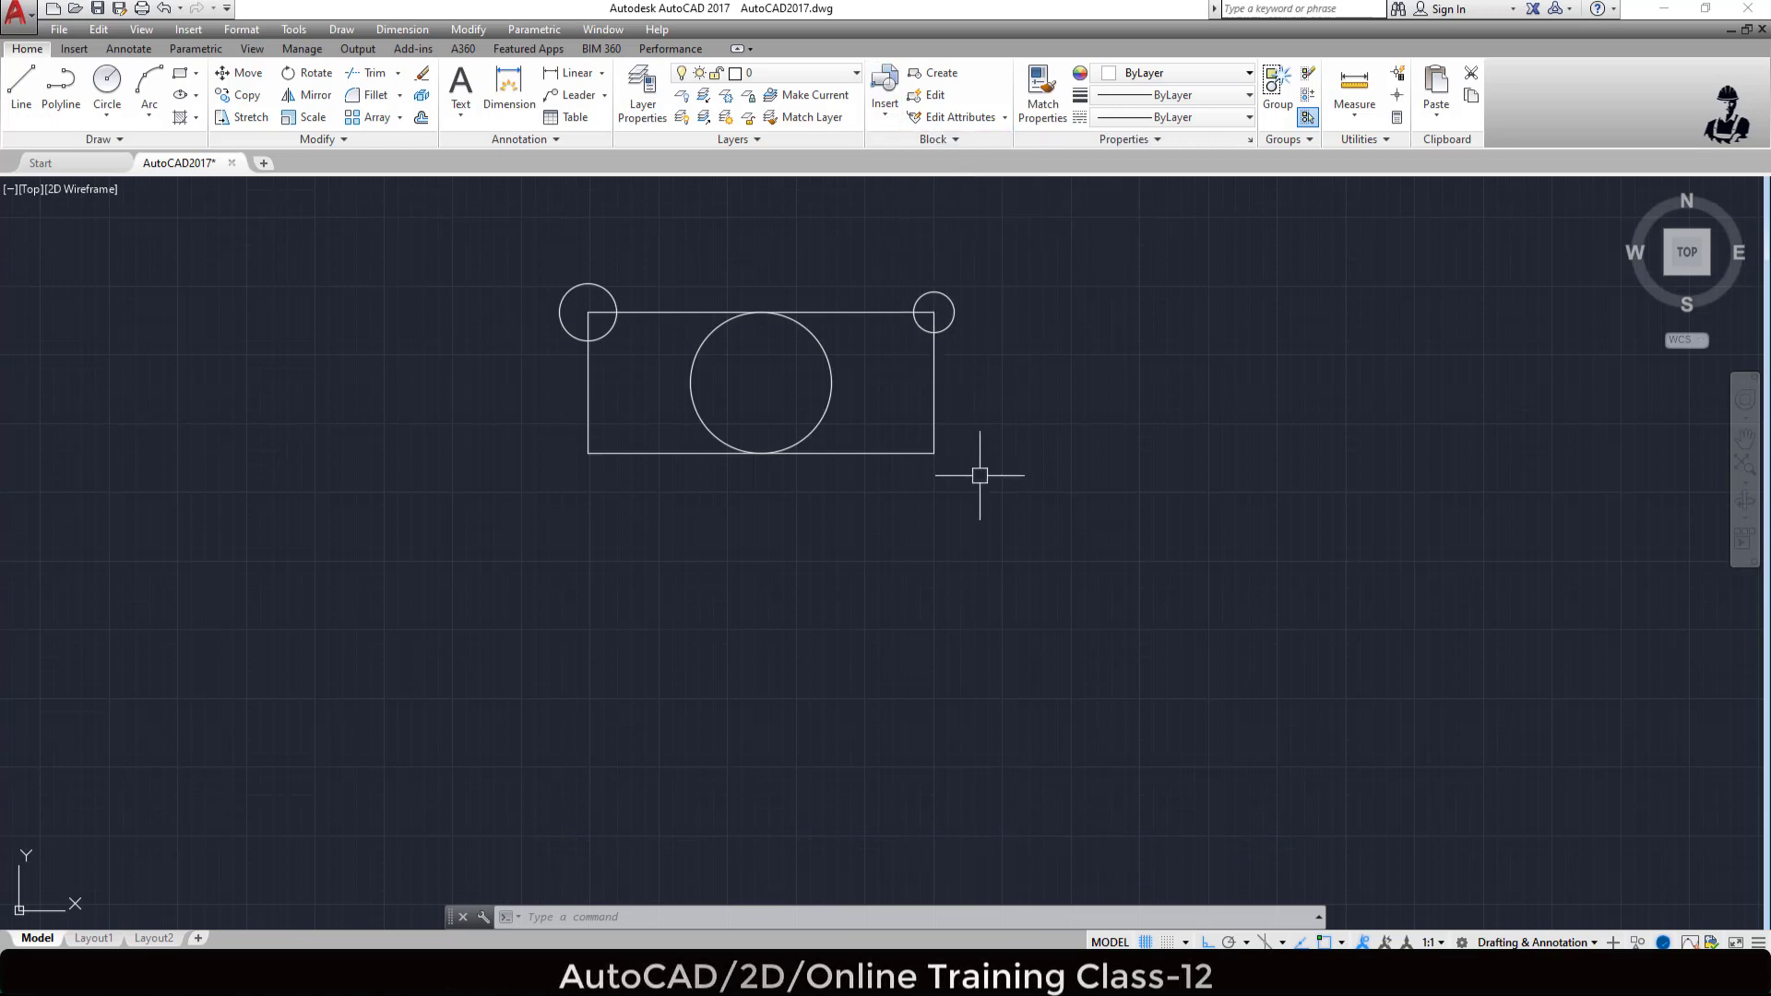
{"action": "left_click", "coordinate": [987, 509]}
{"action": "left_click", "coordinate": [538, 259]}
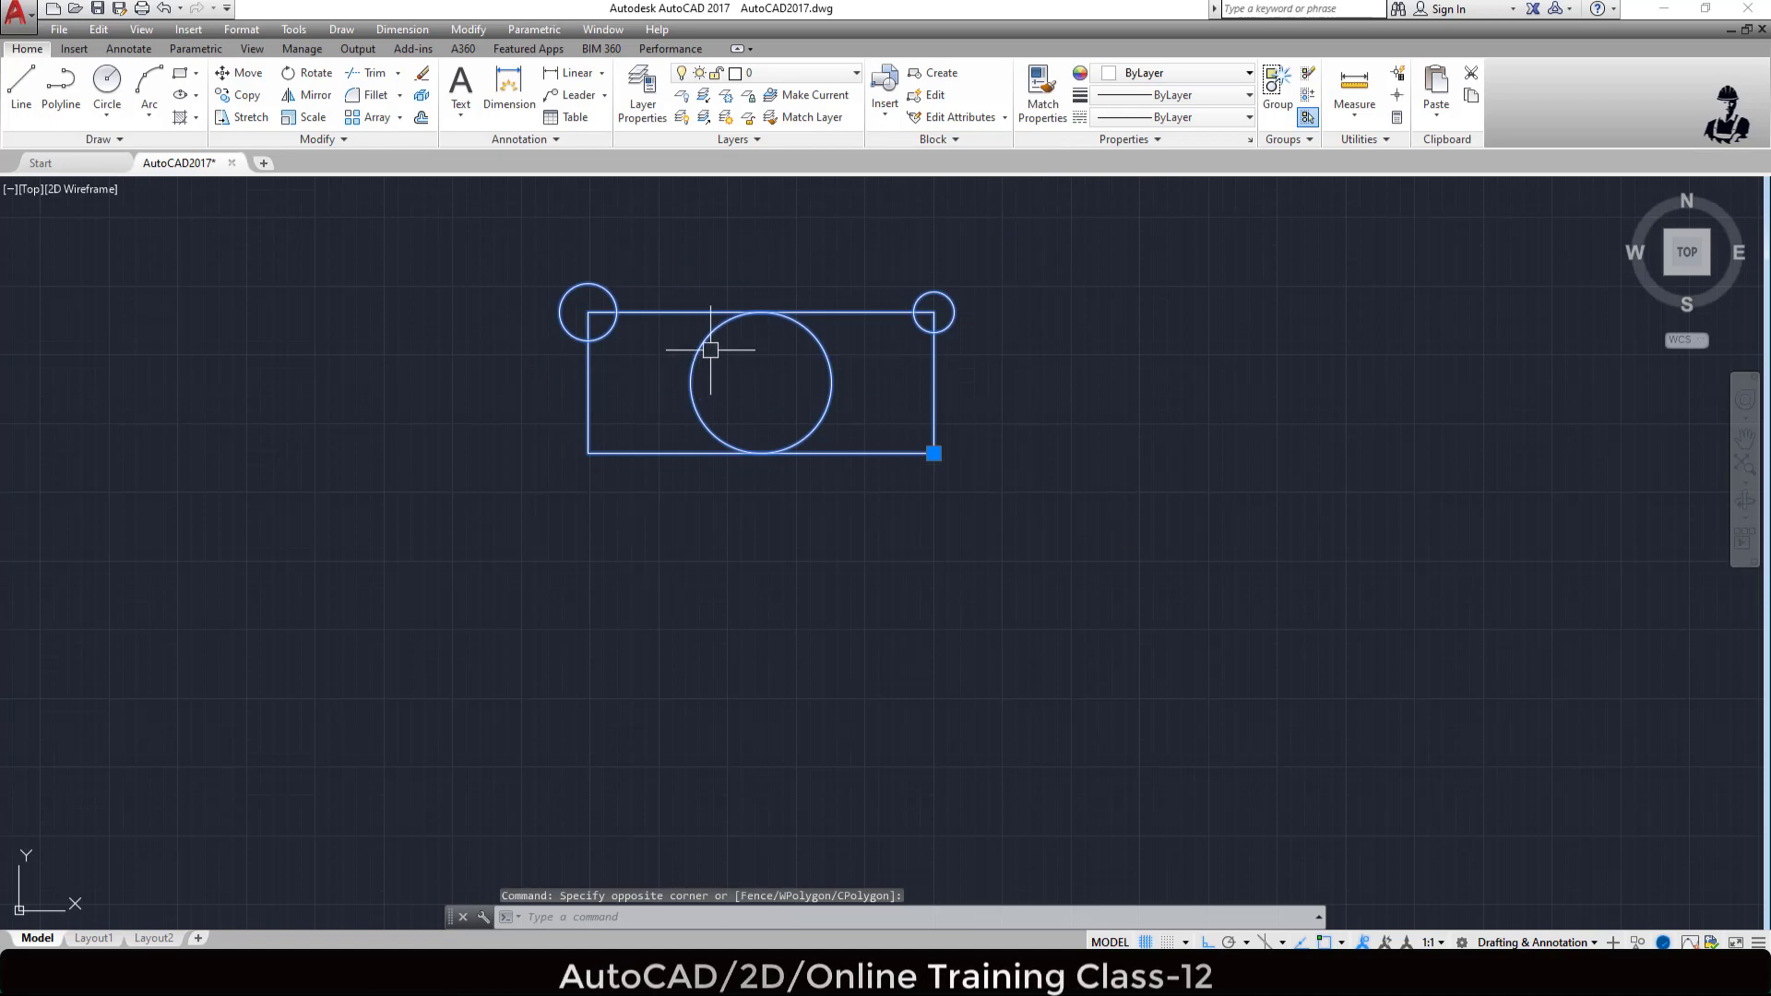
{"action": "key", "text": "Delete"}
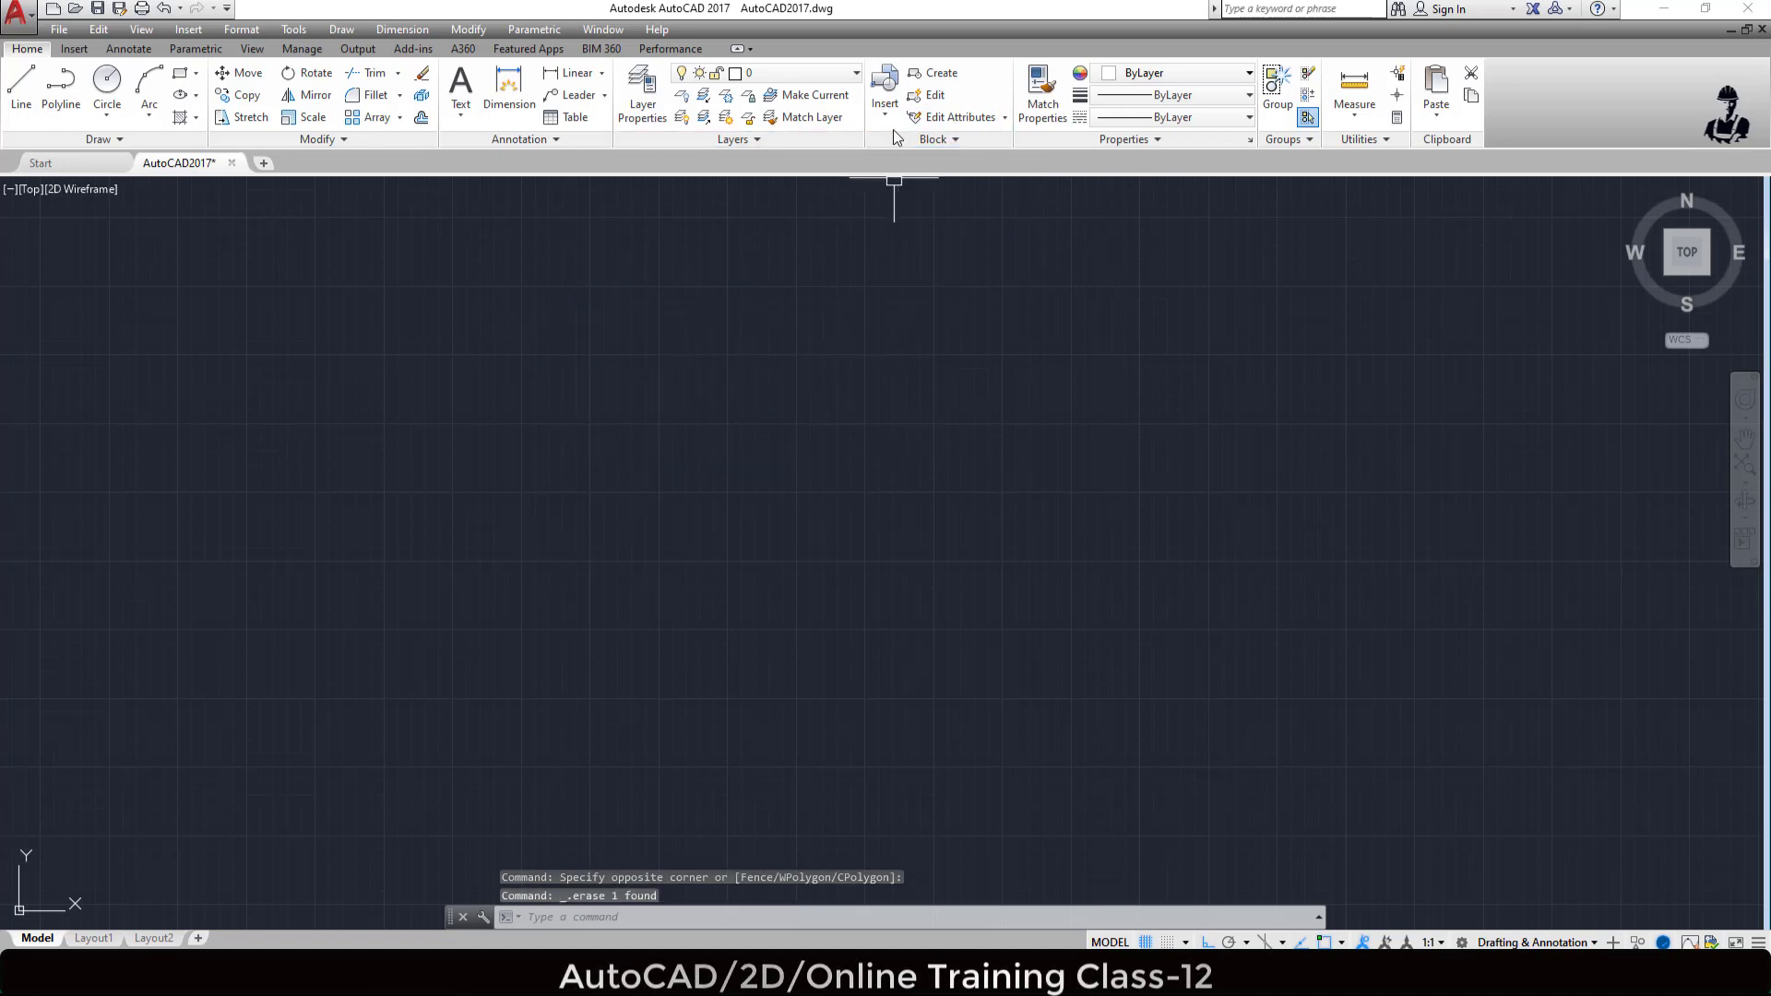
- Purge the unused block b from the drawing and check the list of blocks available for insertion
{"action": "left_click", "coordinate": [11, 15]}
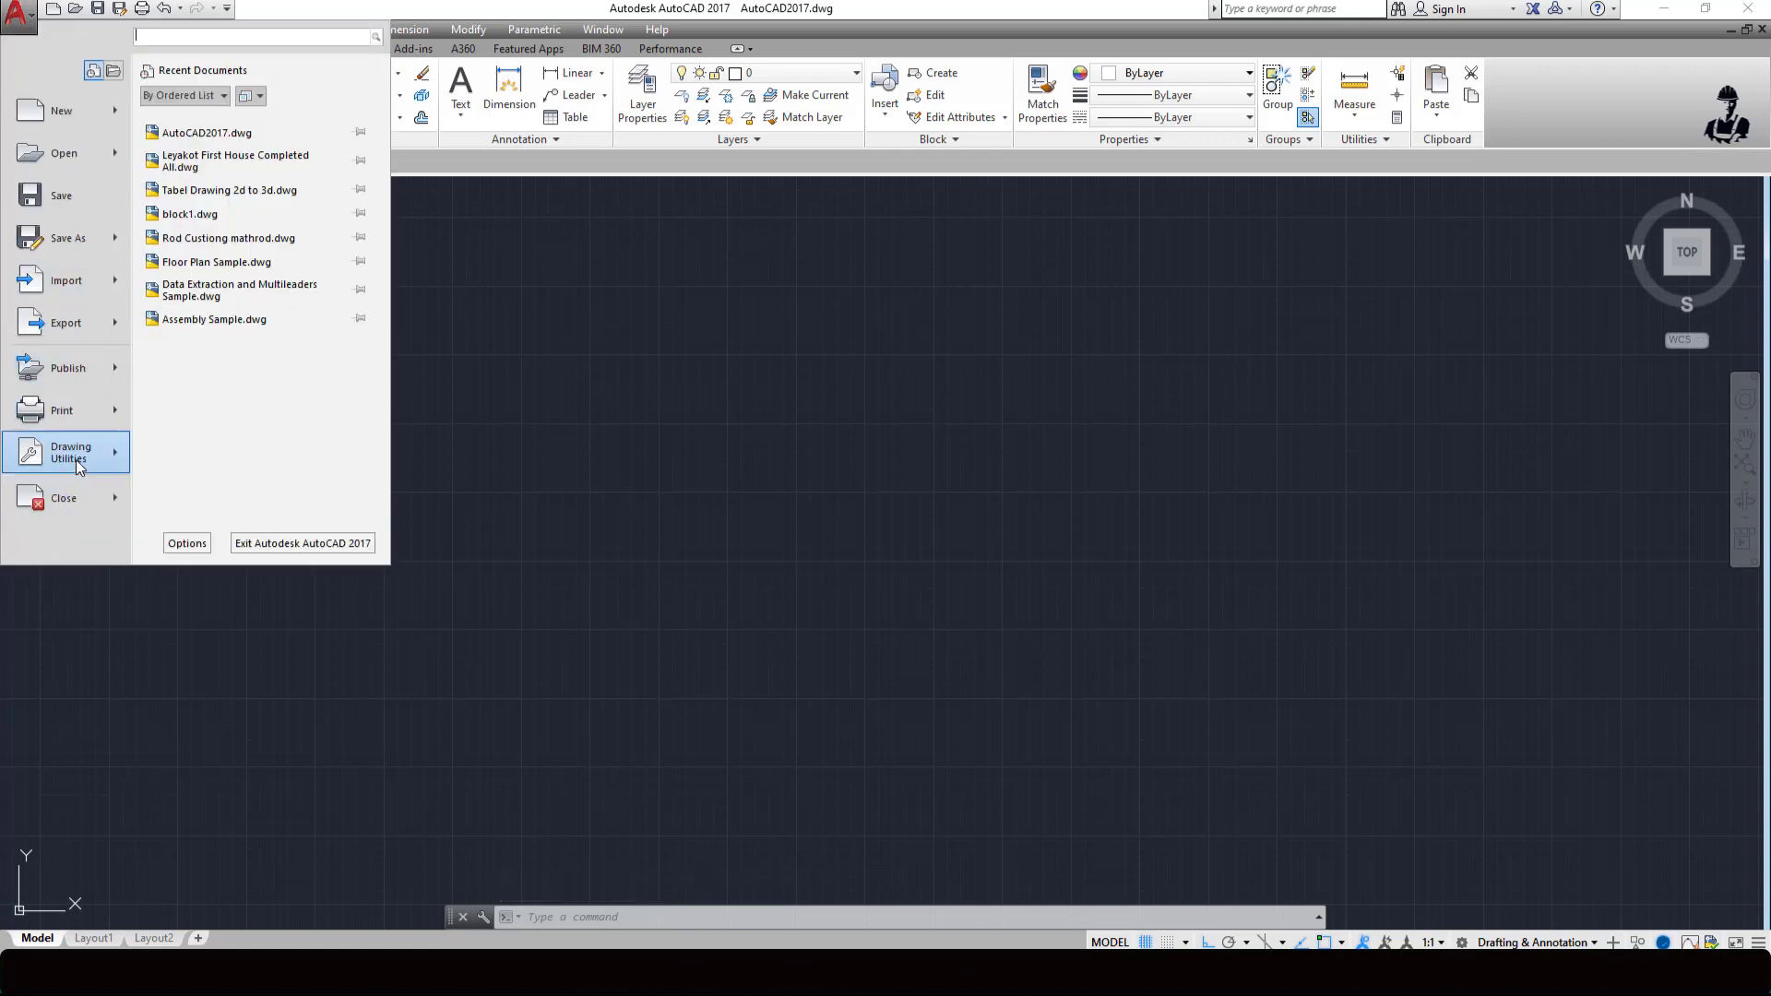
{"action": "mouse_move", "coordinate": [76, 460]}
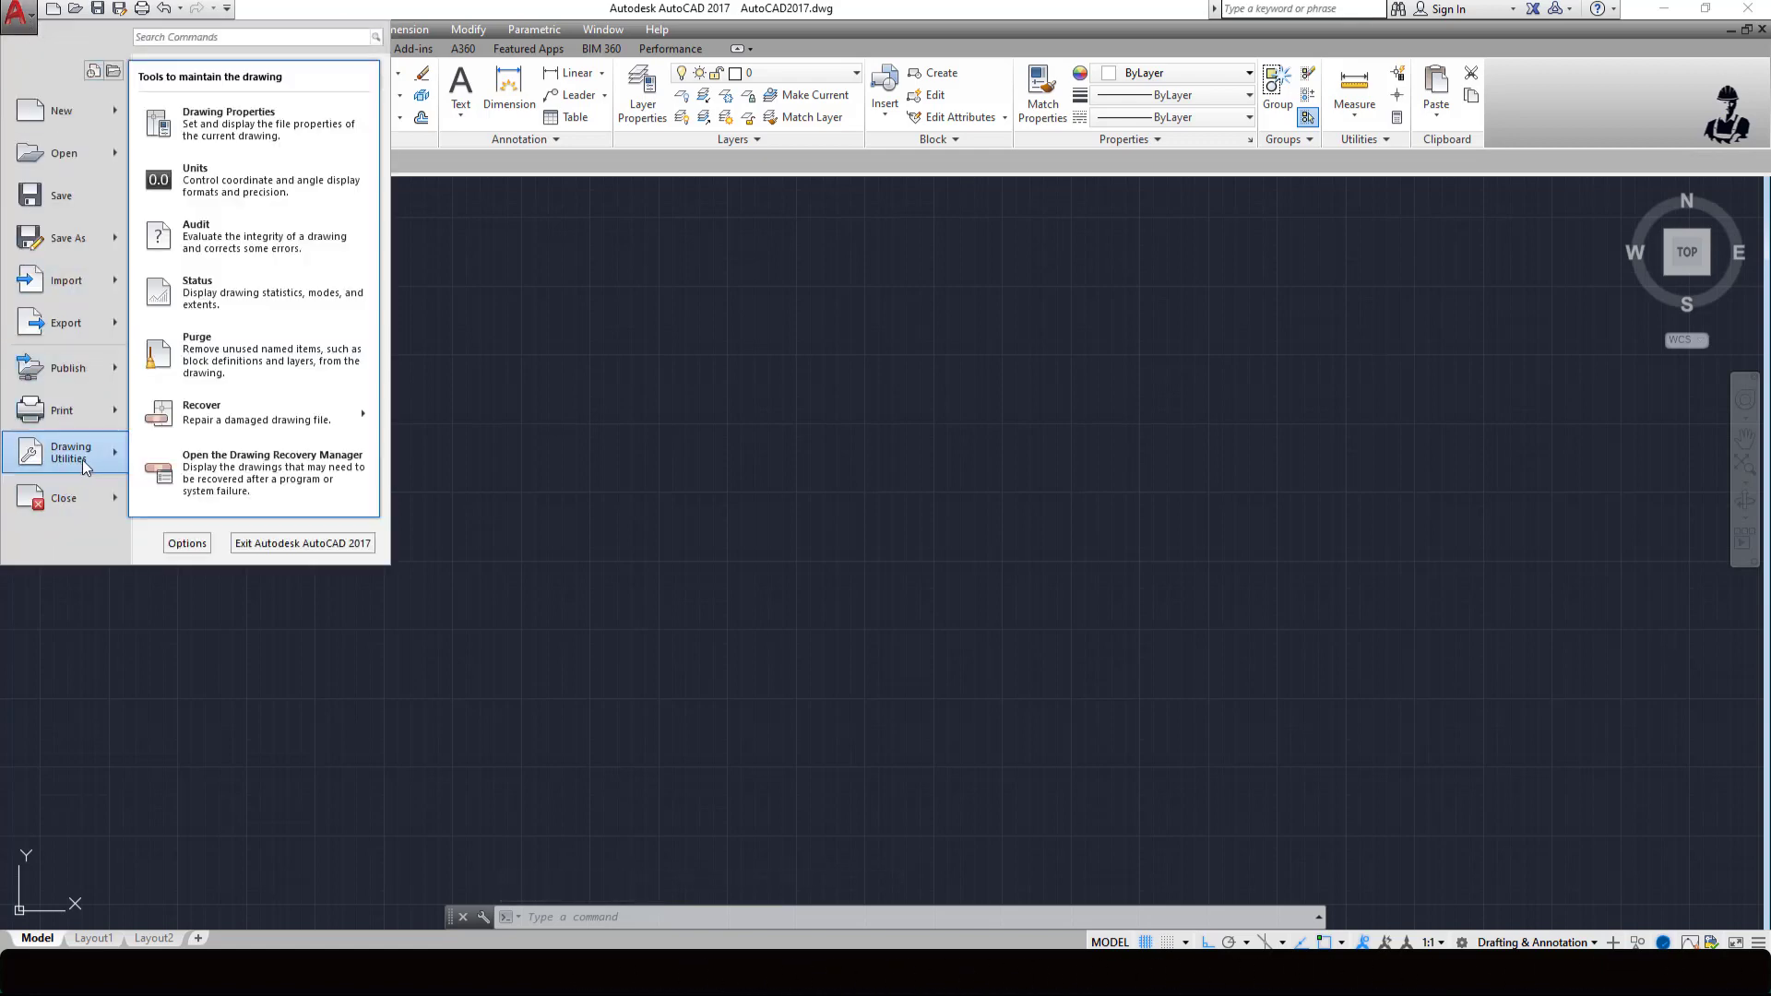
{"action": "left_click", "coordinate": [239, 359]}
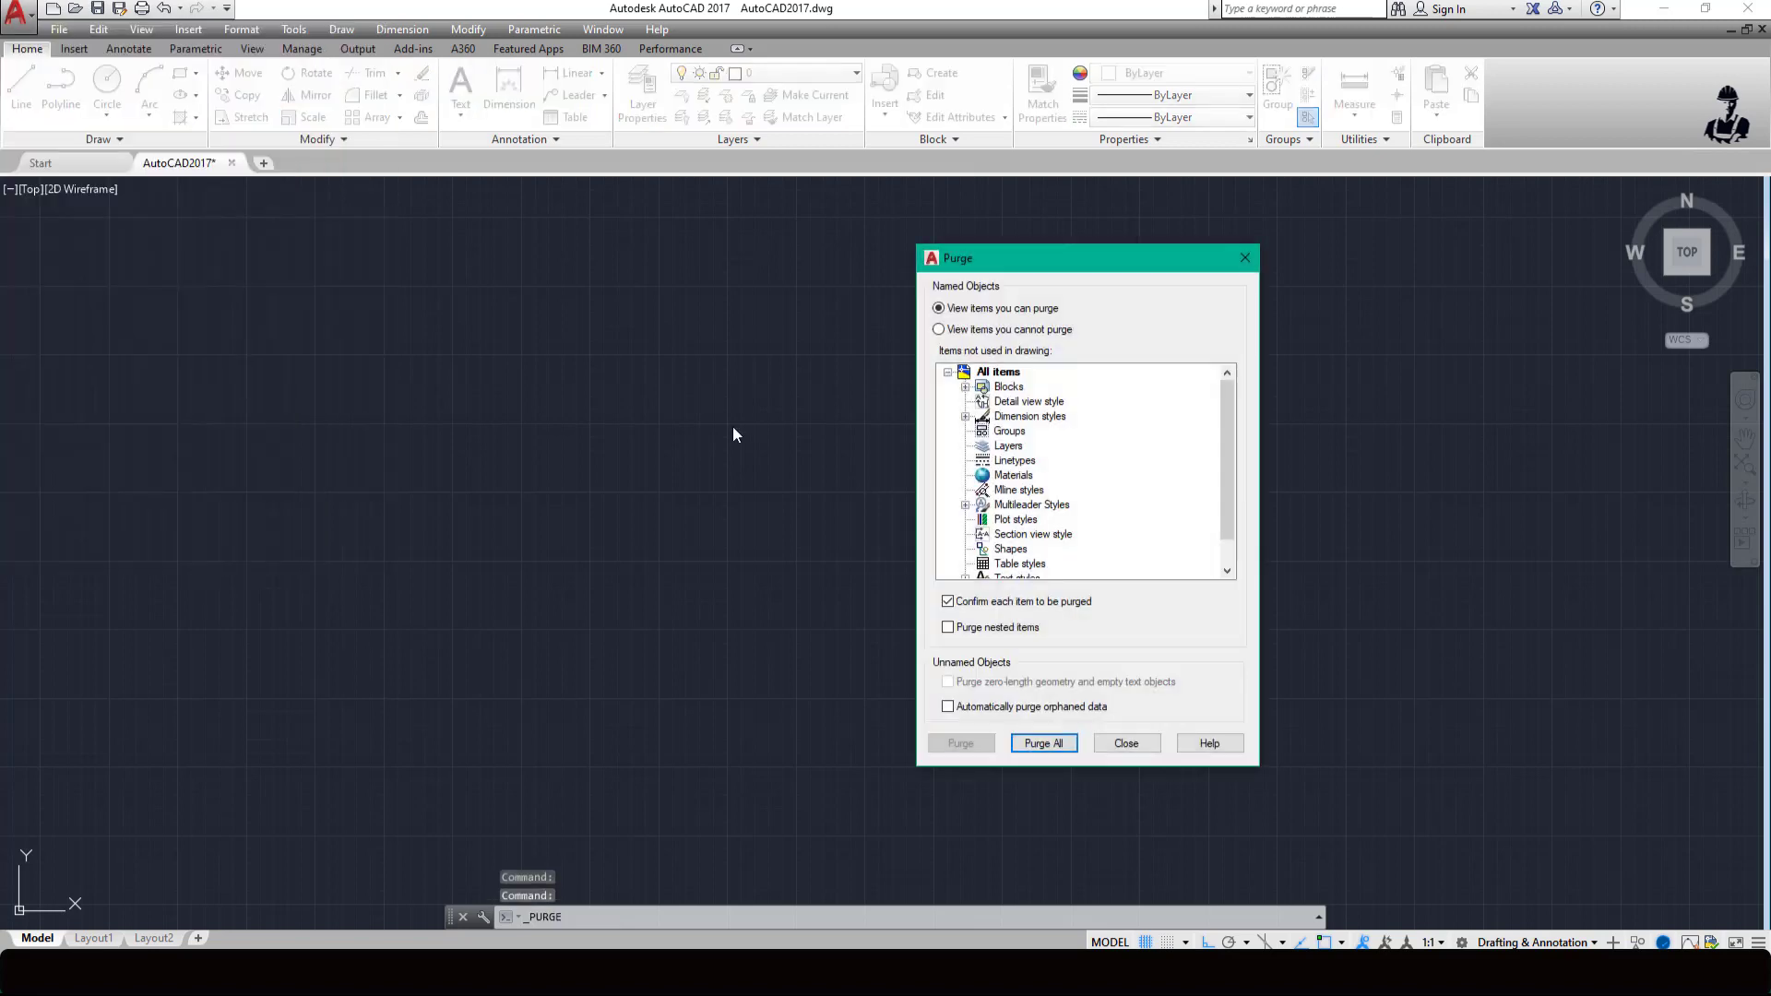
{"action": "left_click", "coordinate": [966, 387]}
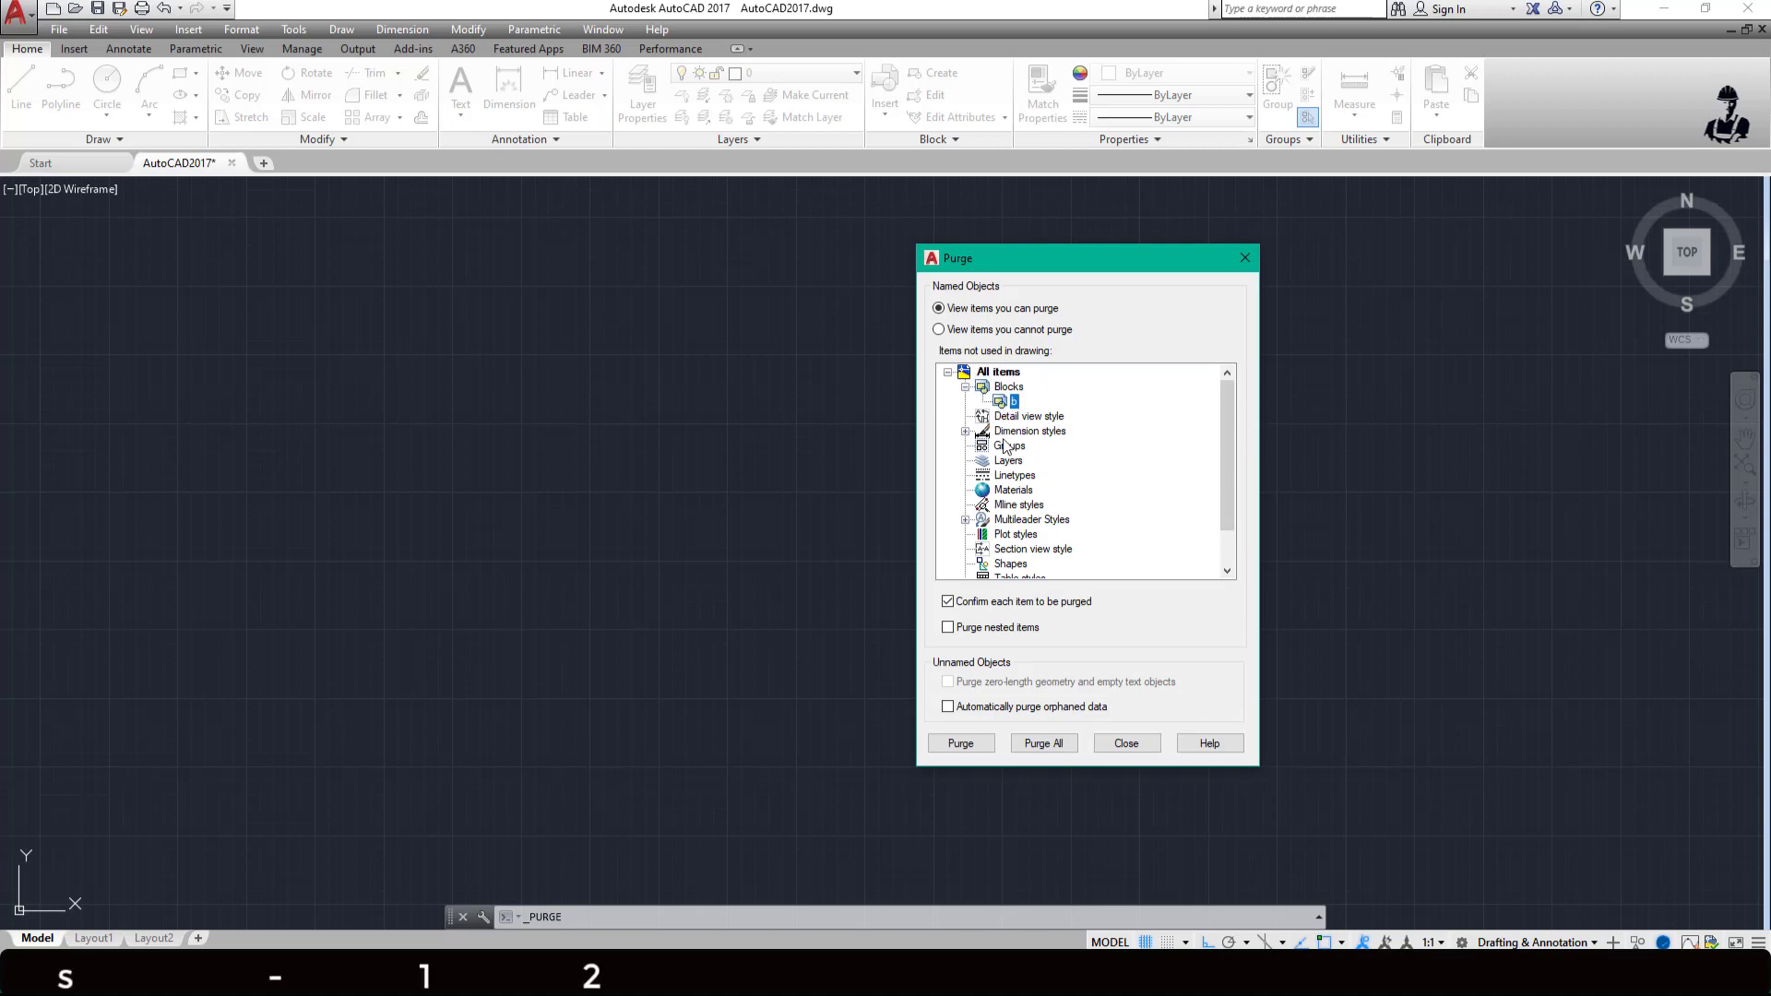
{"action": "left_click", "coordinate": [960, 745]}
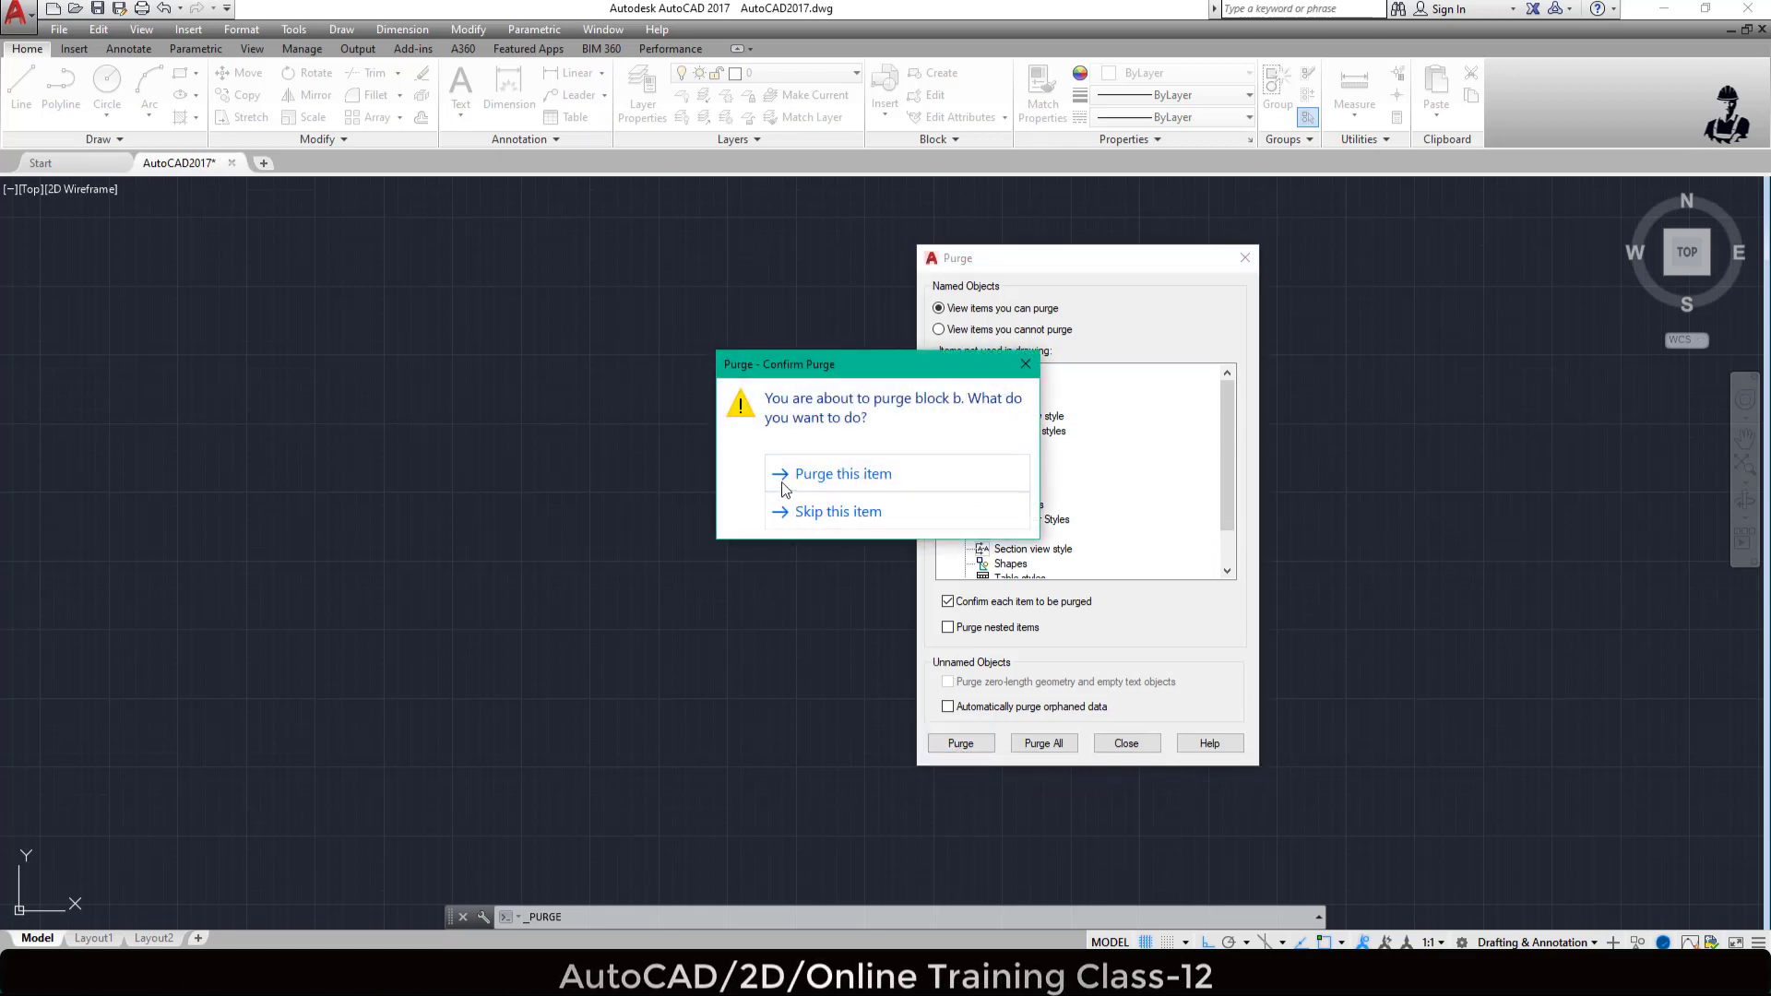
{"action": "left_click", "coordinate": [846, 483]}
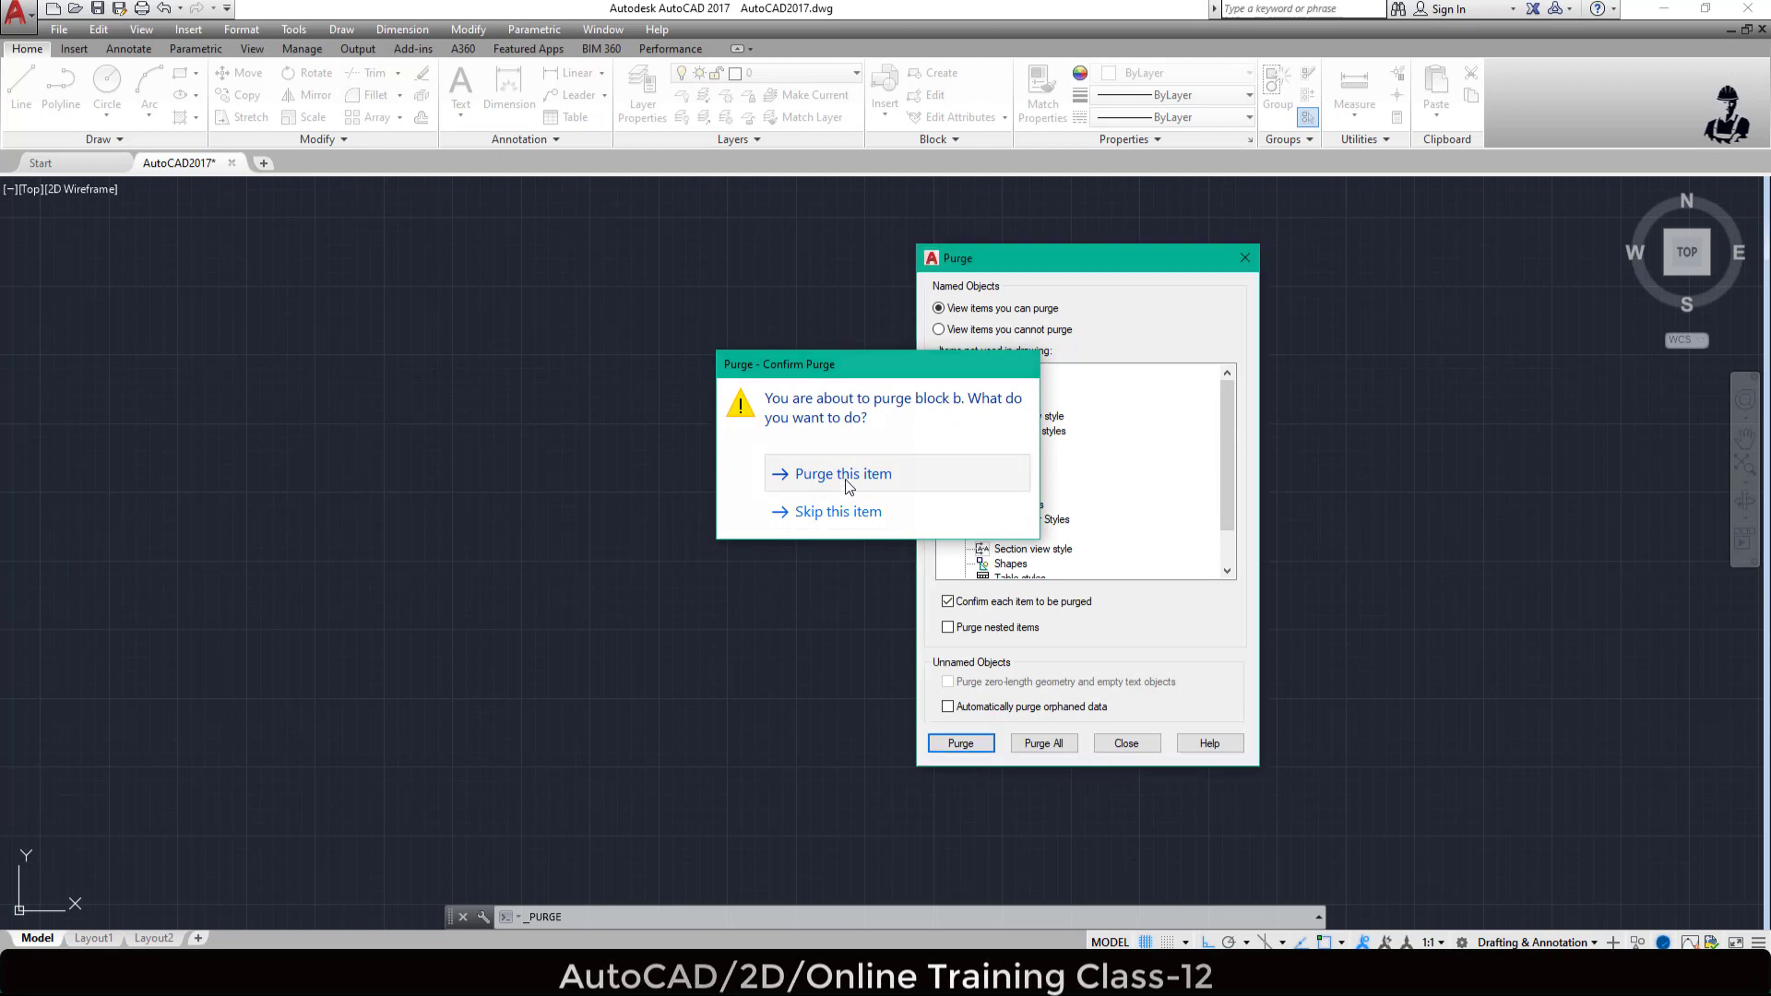
{"action": "left_click", "coordinate": [1144, 745]}
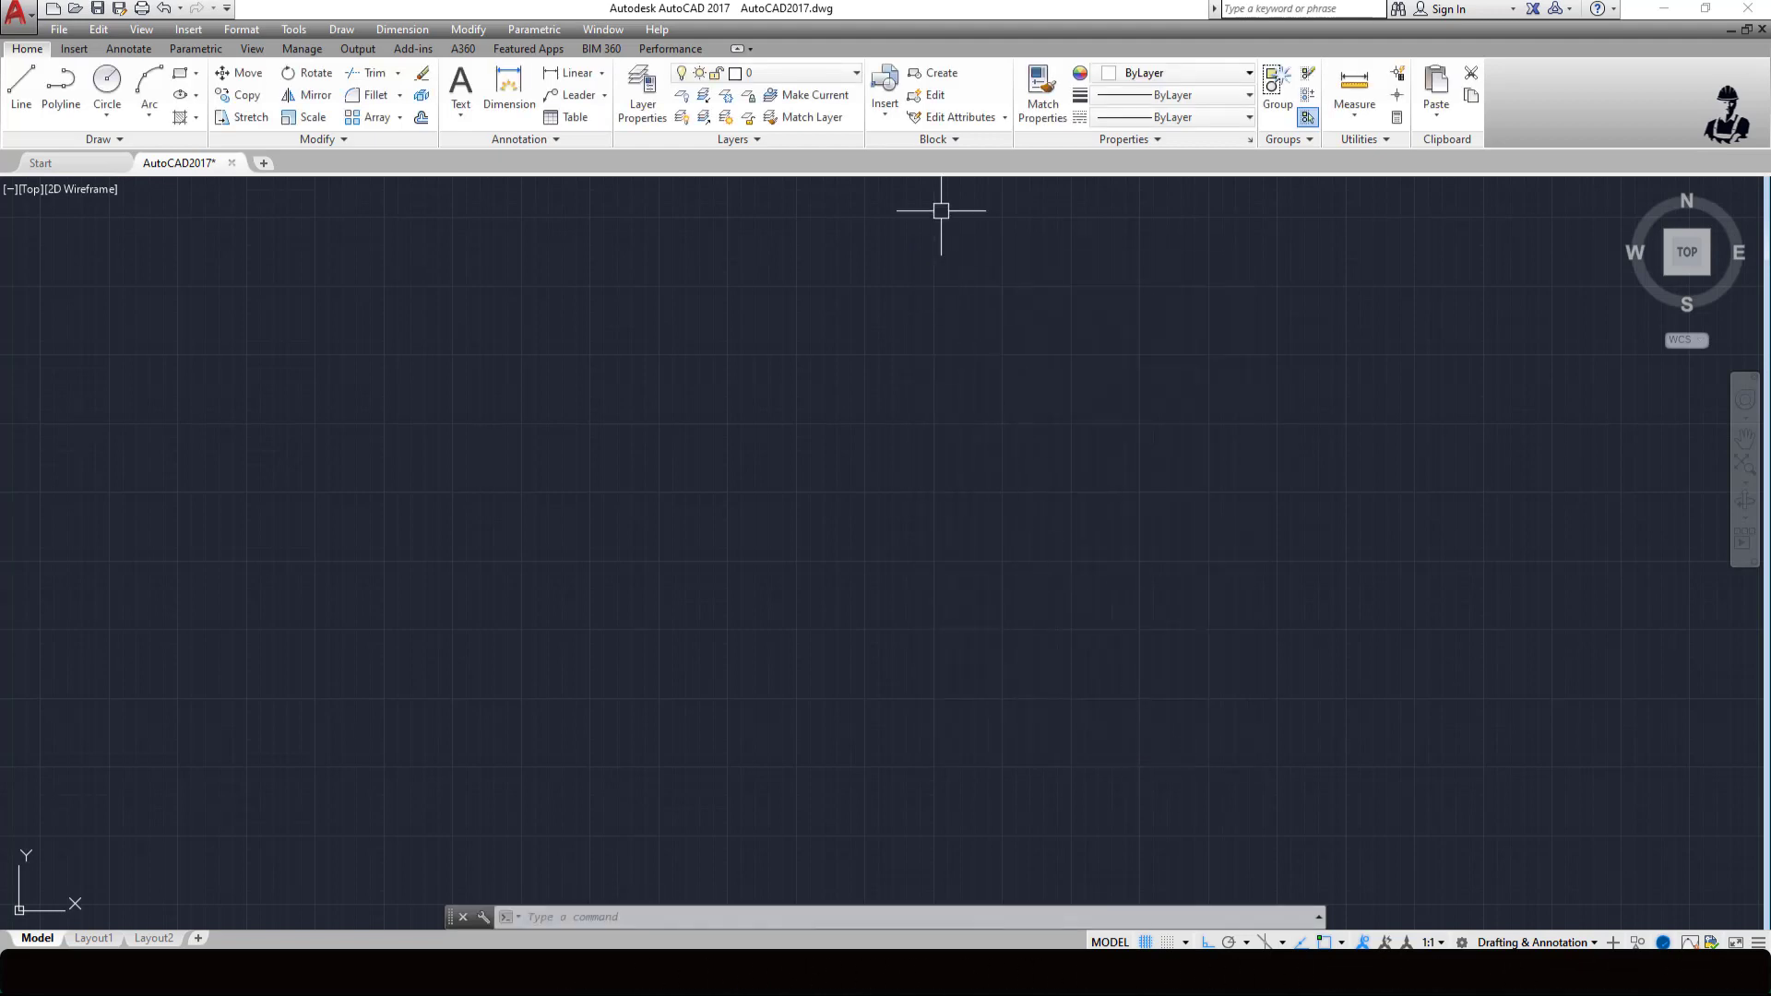
{"action": "left_click", "coordinate": [888, 117]}
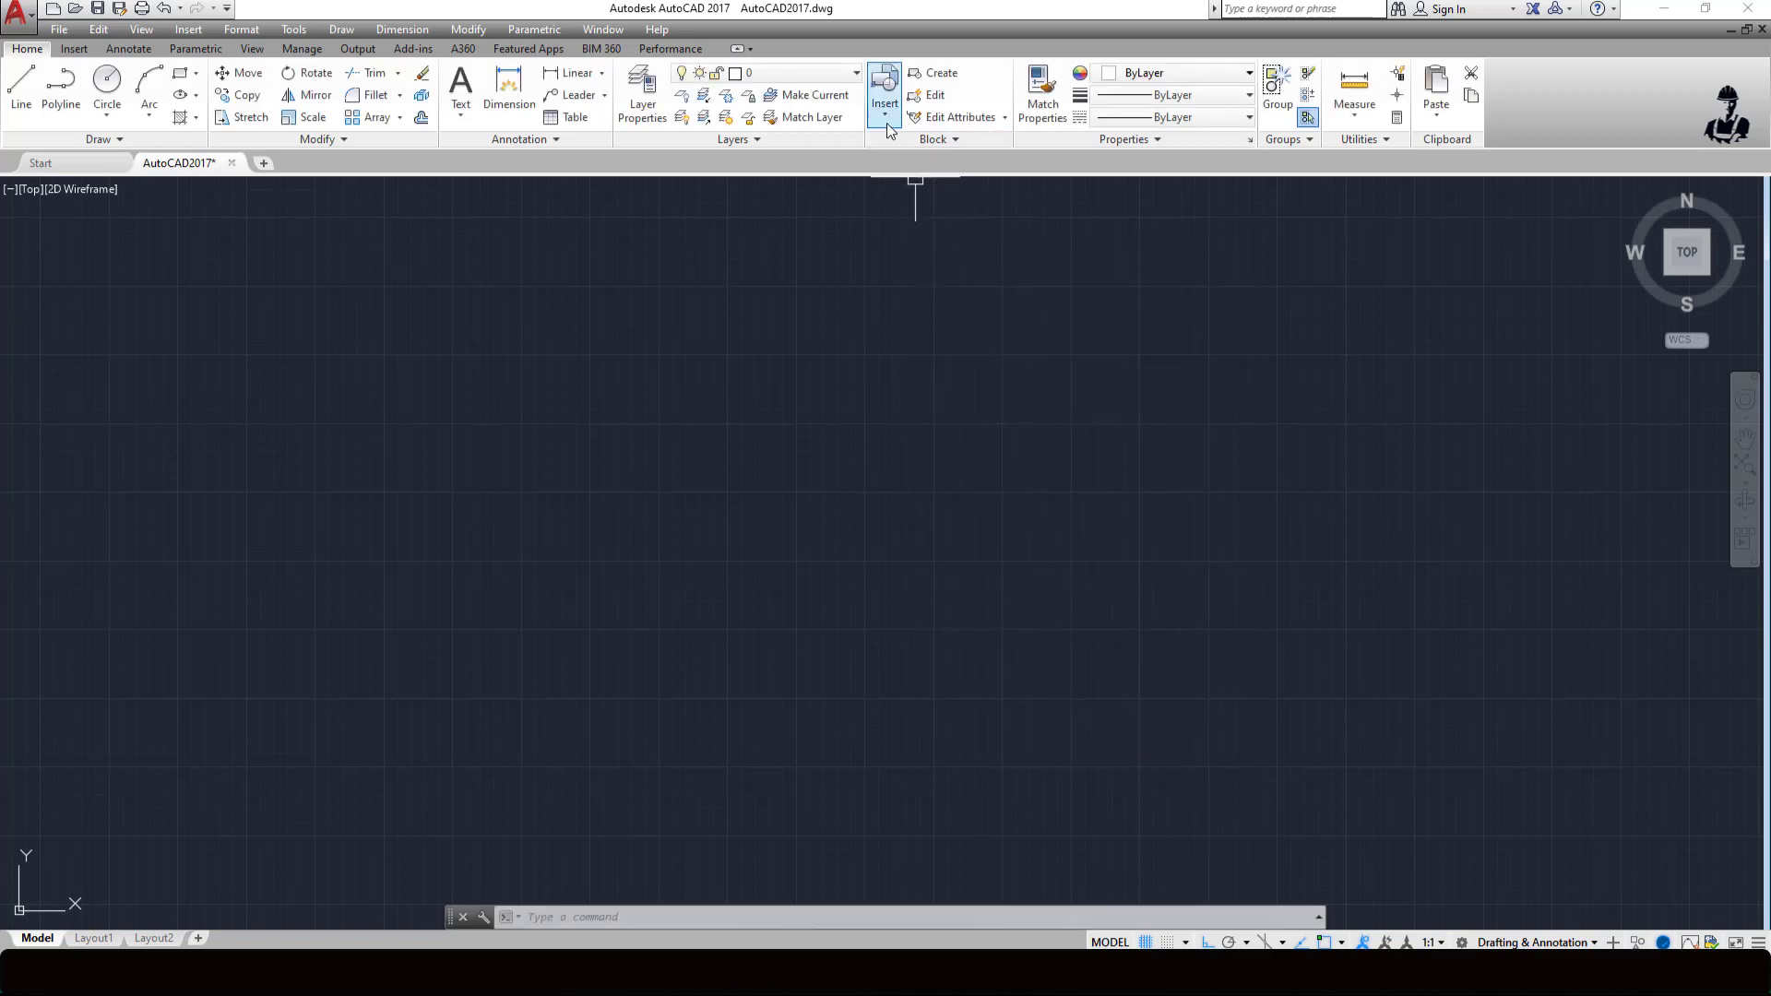
{"action": "left_click", "coordinate": [1051, 167]}
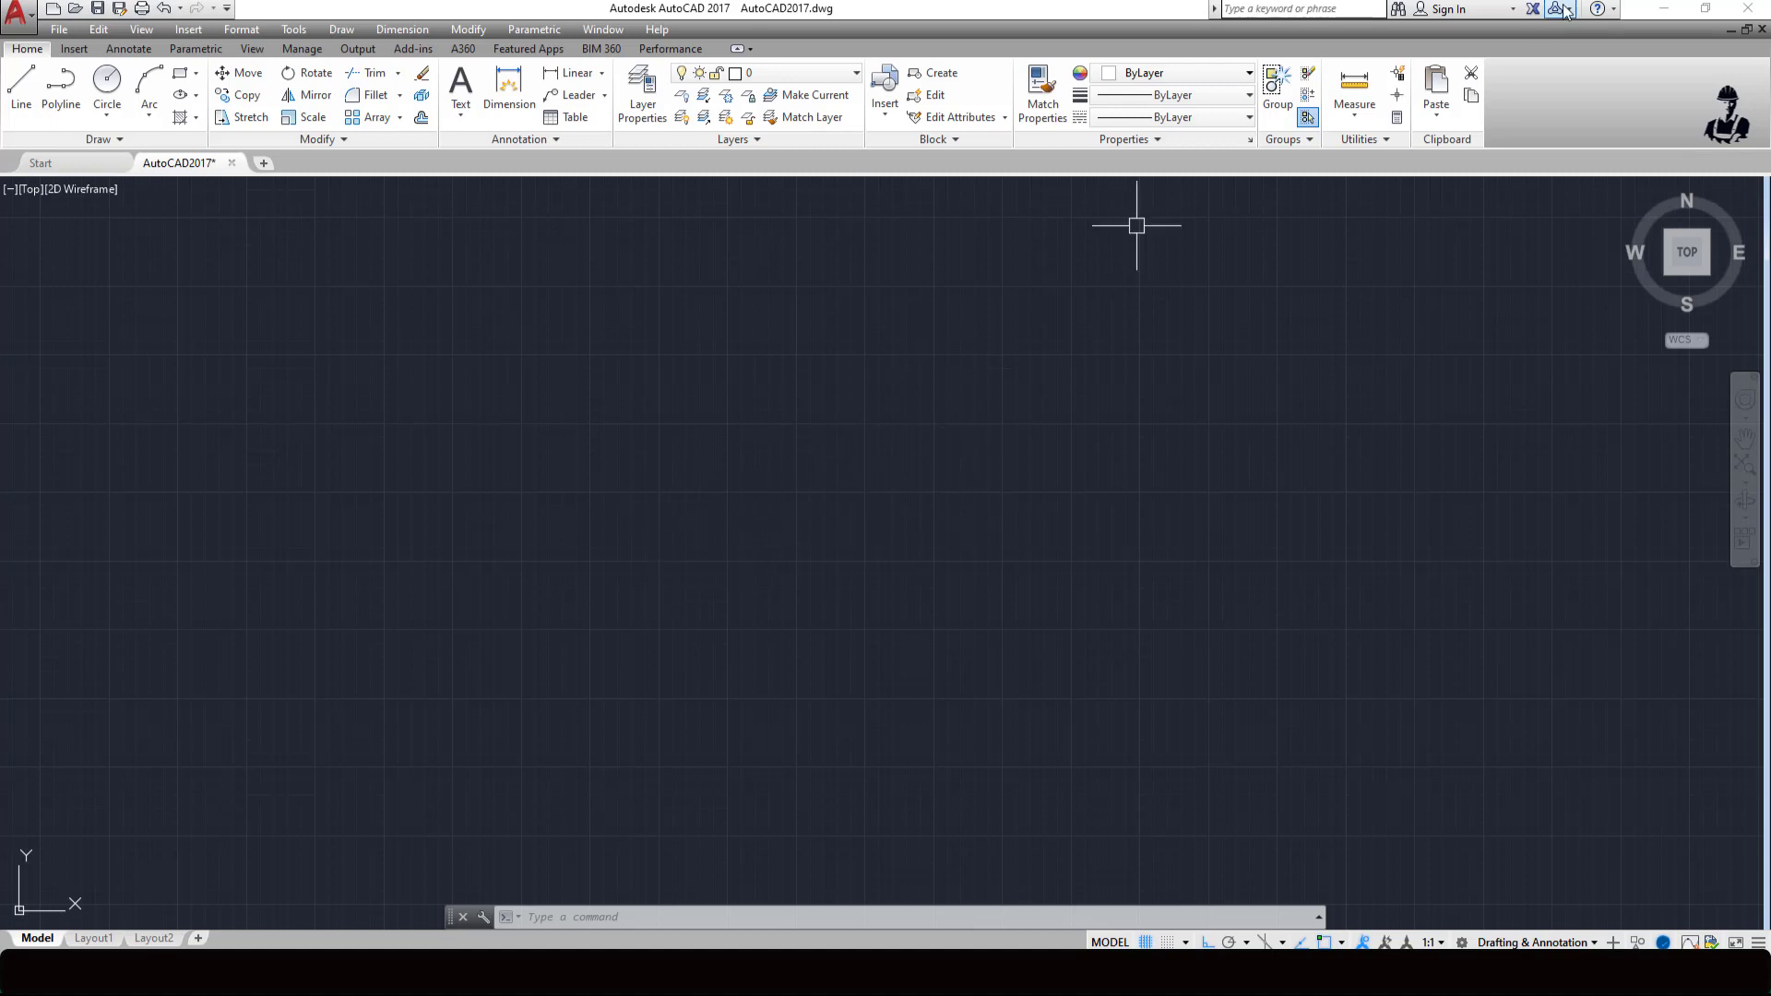
- Minimize the open windows and move the Block drawing file to an empty area of the Windows desktop
{"action": "left_click", "coordinate": [1666, 9]}
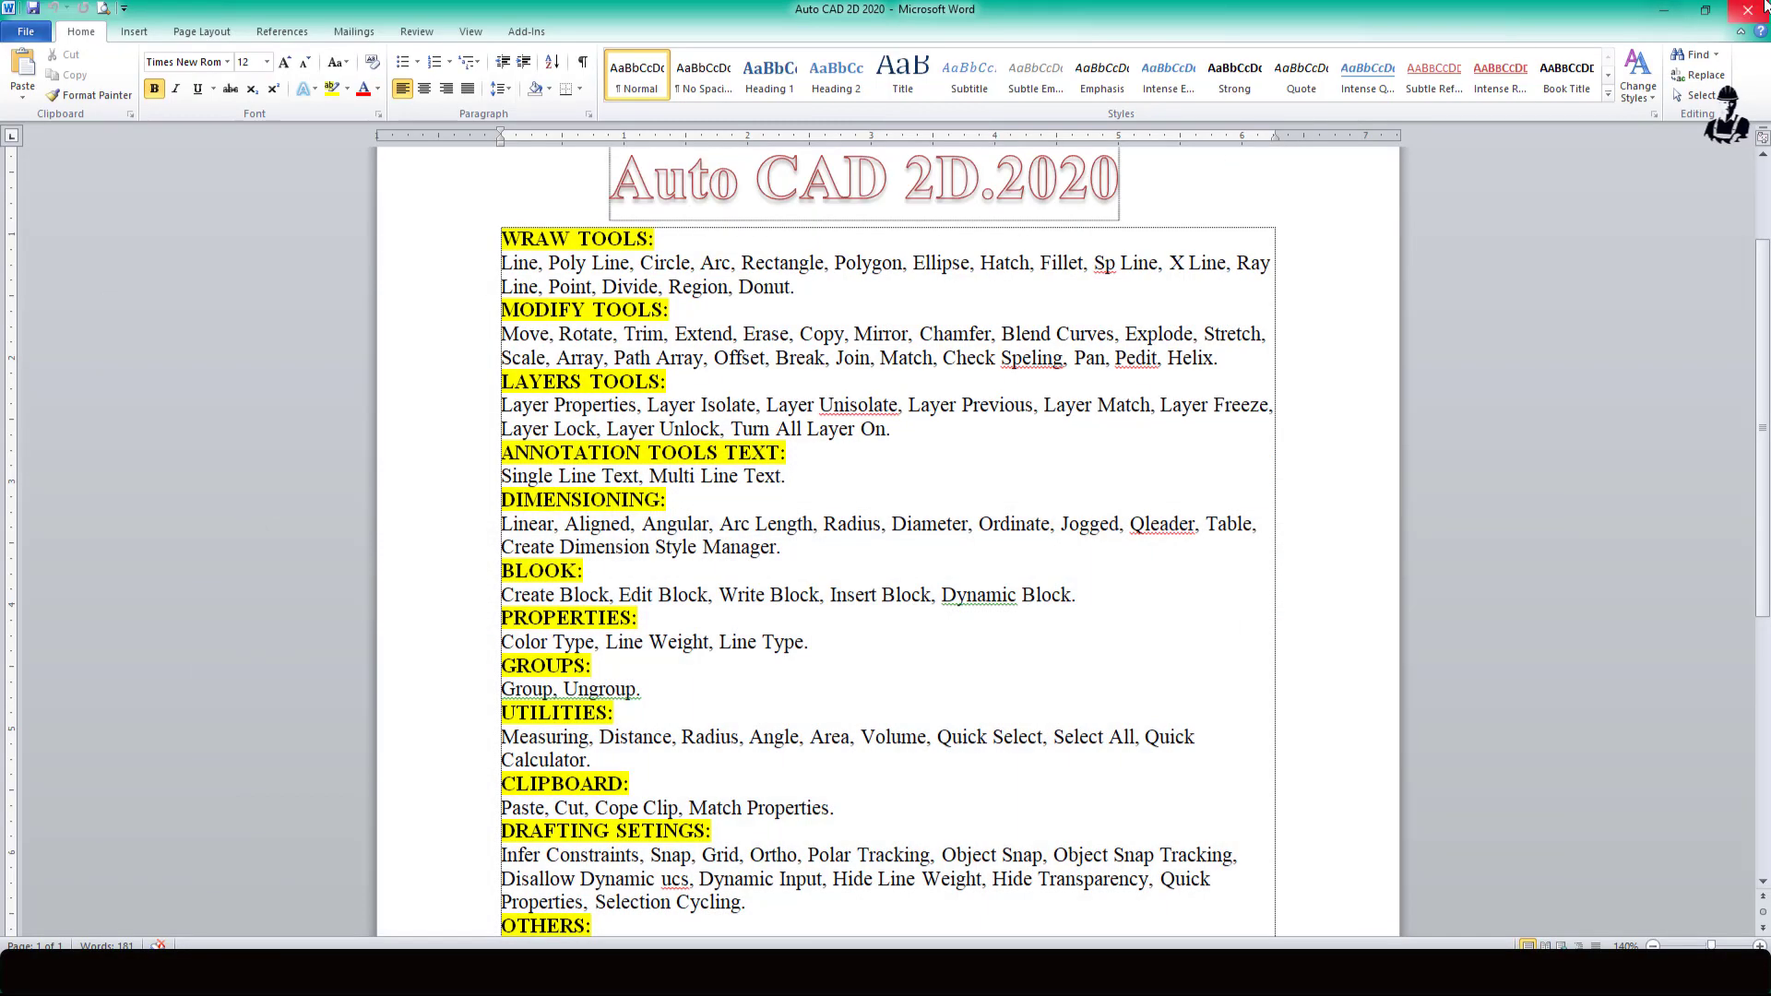
{"action": "left_click", "coordinate": [1672, 11]}
{"action": "left_click", "coordinate": [1670, 12]}
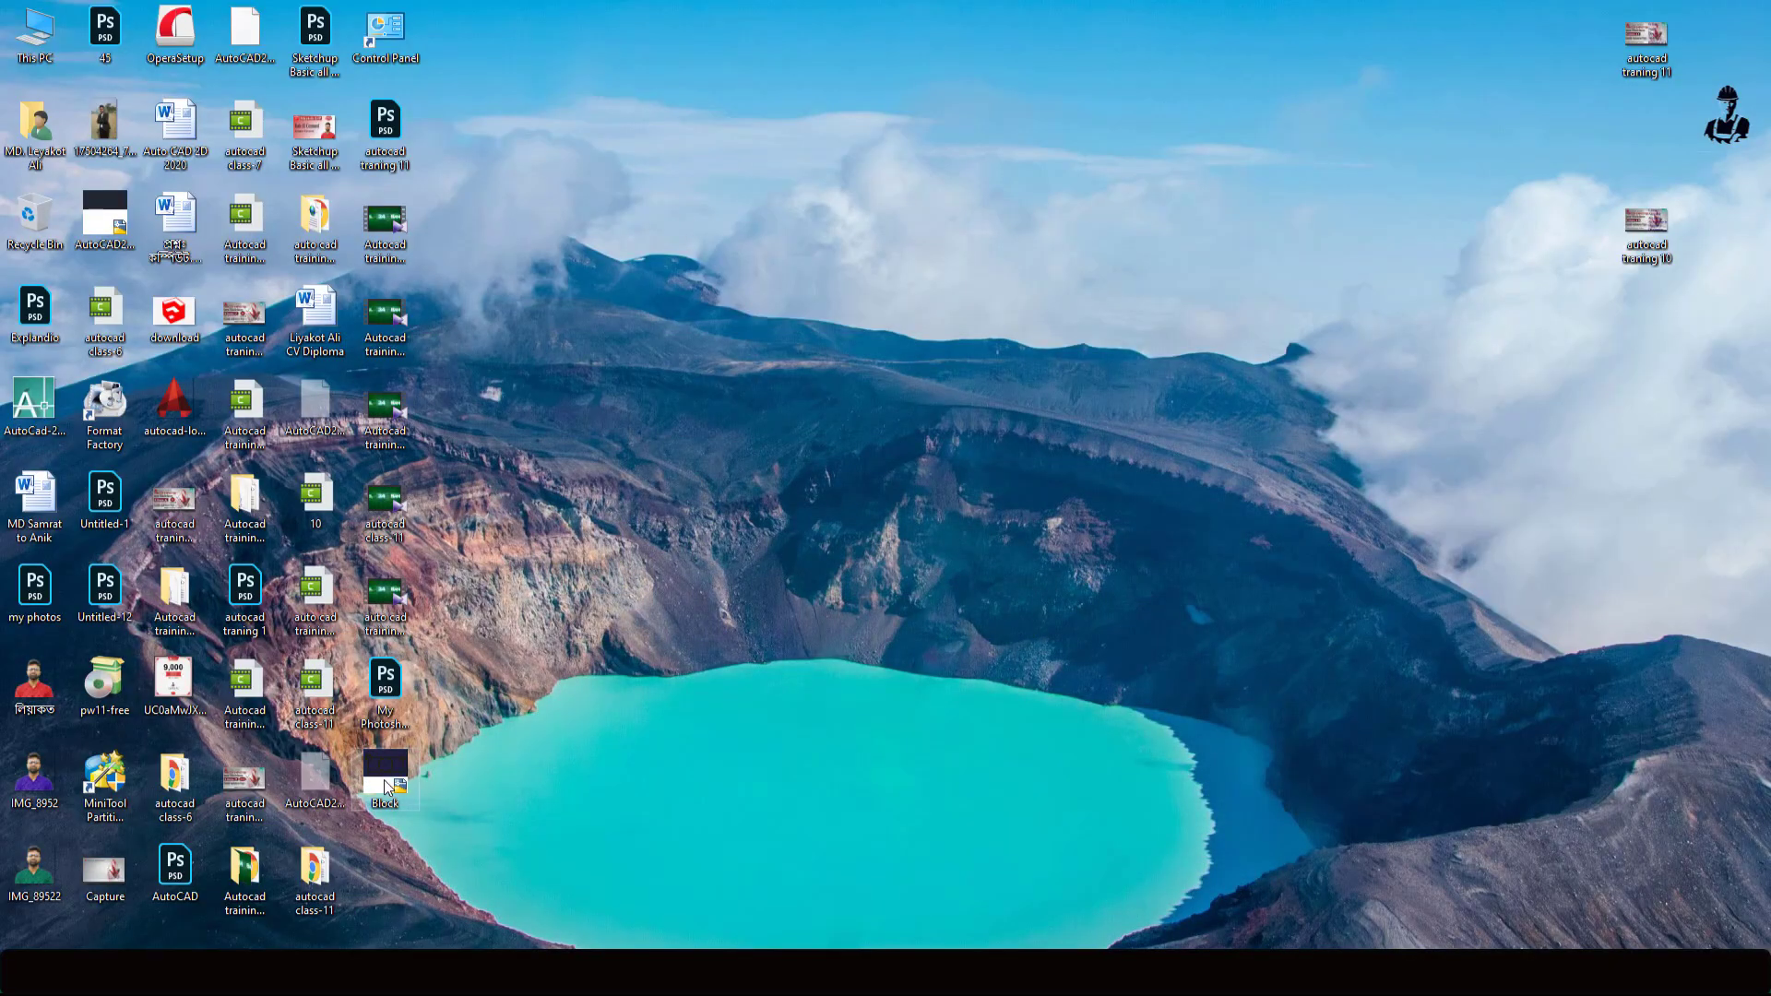
{"action": "left_click_drag", "start_coordinate": [384, 778], "coordinate": [1031, 308]}
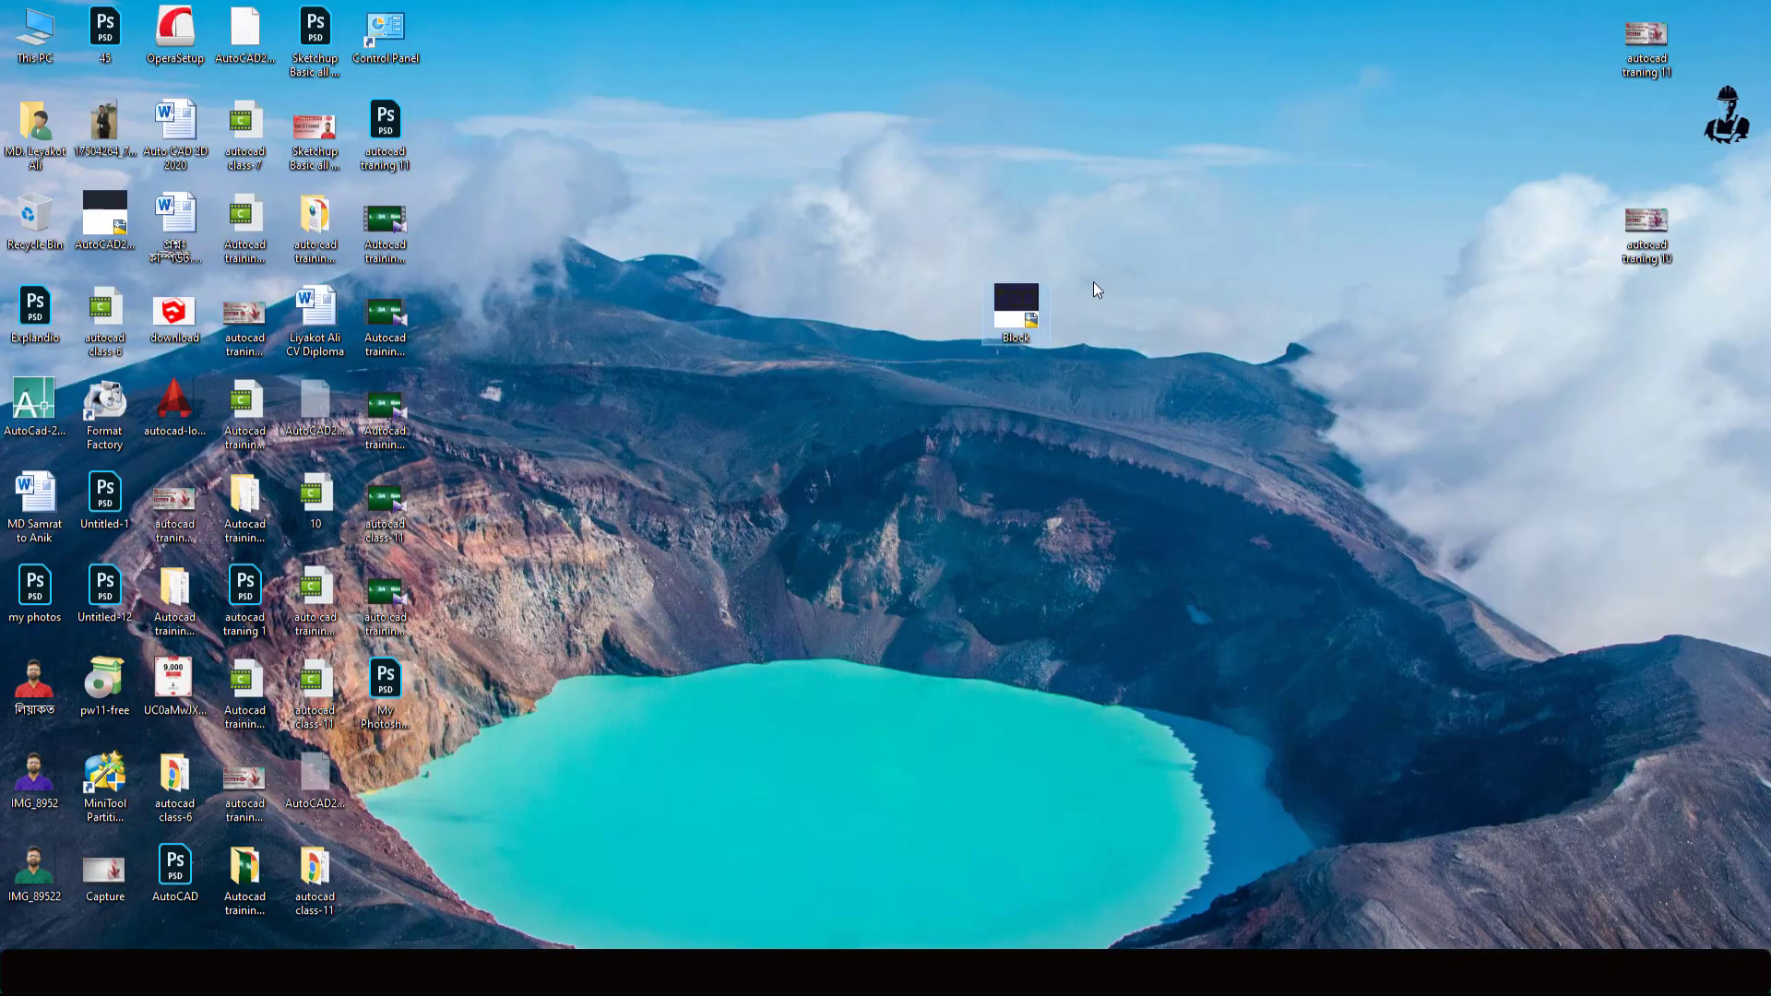
{"action": "left_click_drag", "start_coordinate": [960, 213], "coordinate": [1111, 450]}
{"action": "left_click_drag", "start_coordinate": [1071, 349], "coordinate": [941, 247]}
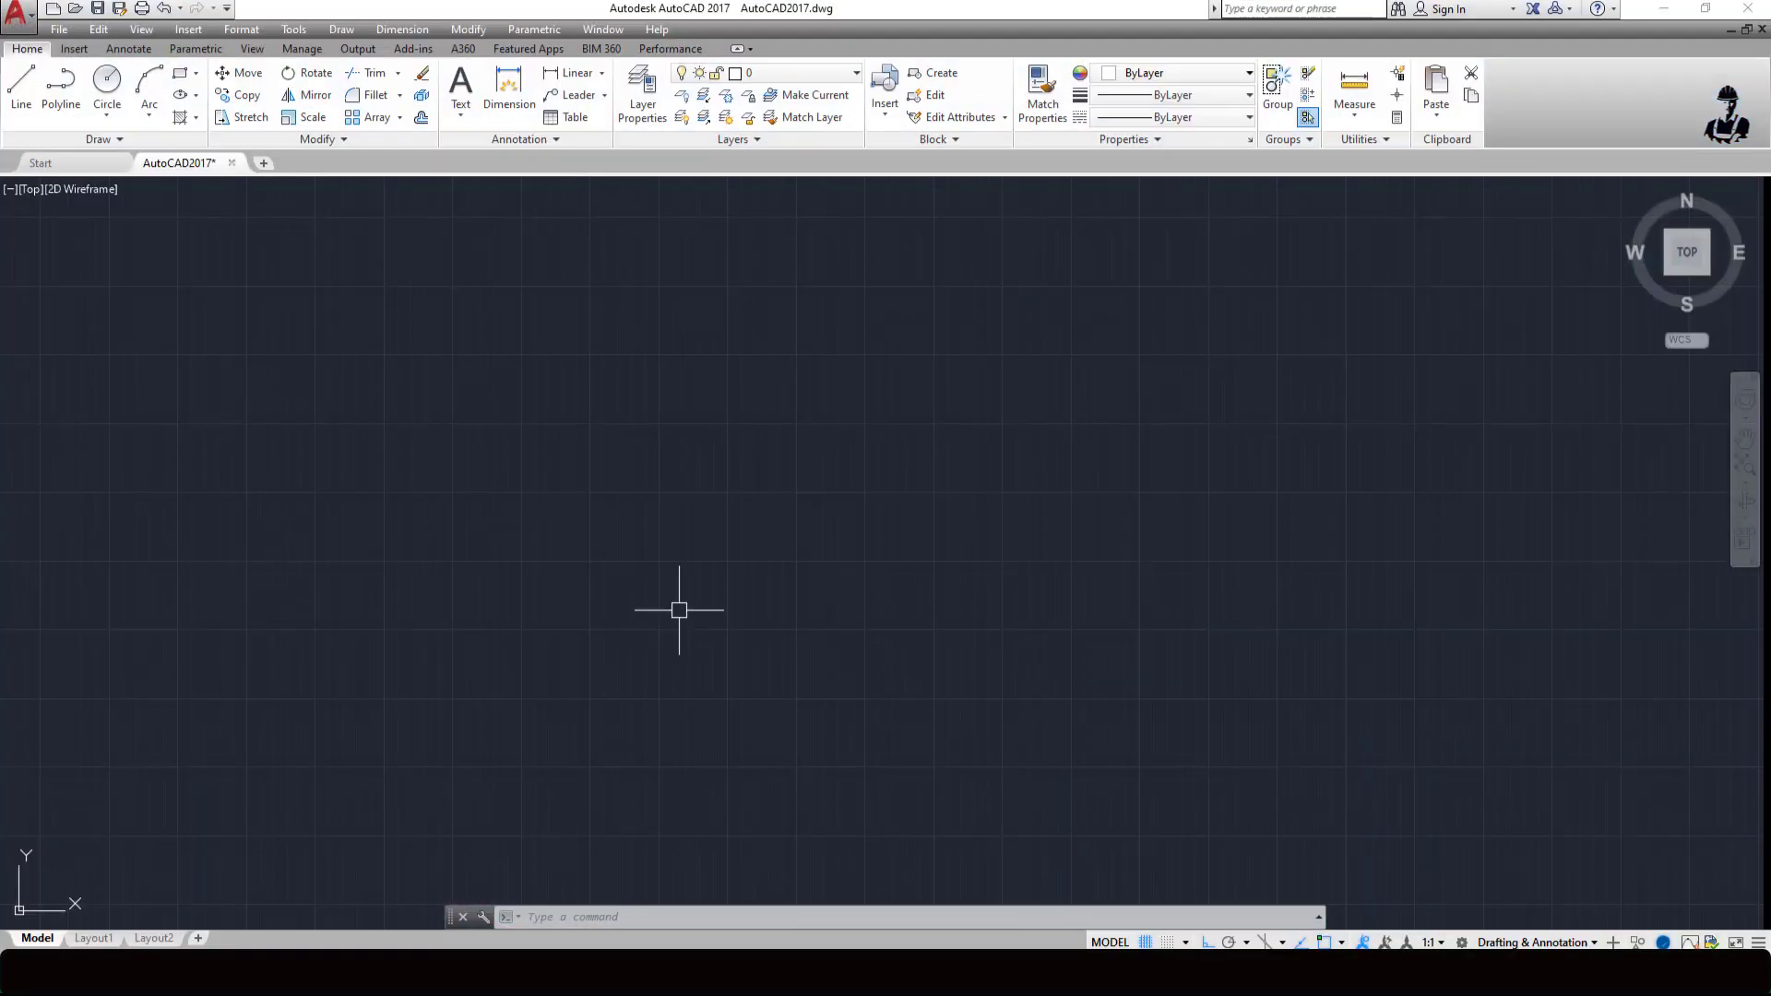
- Insert the Block drawing file from the Desktop at scale 1 and rotation 0, placing it in the upper middle of the drawing
{"action": "left_click", "coordinate": [887, 119]}
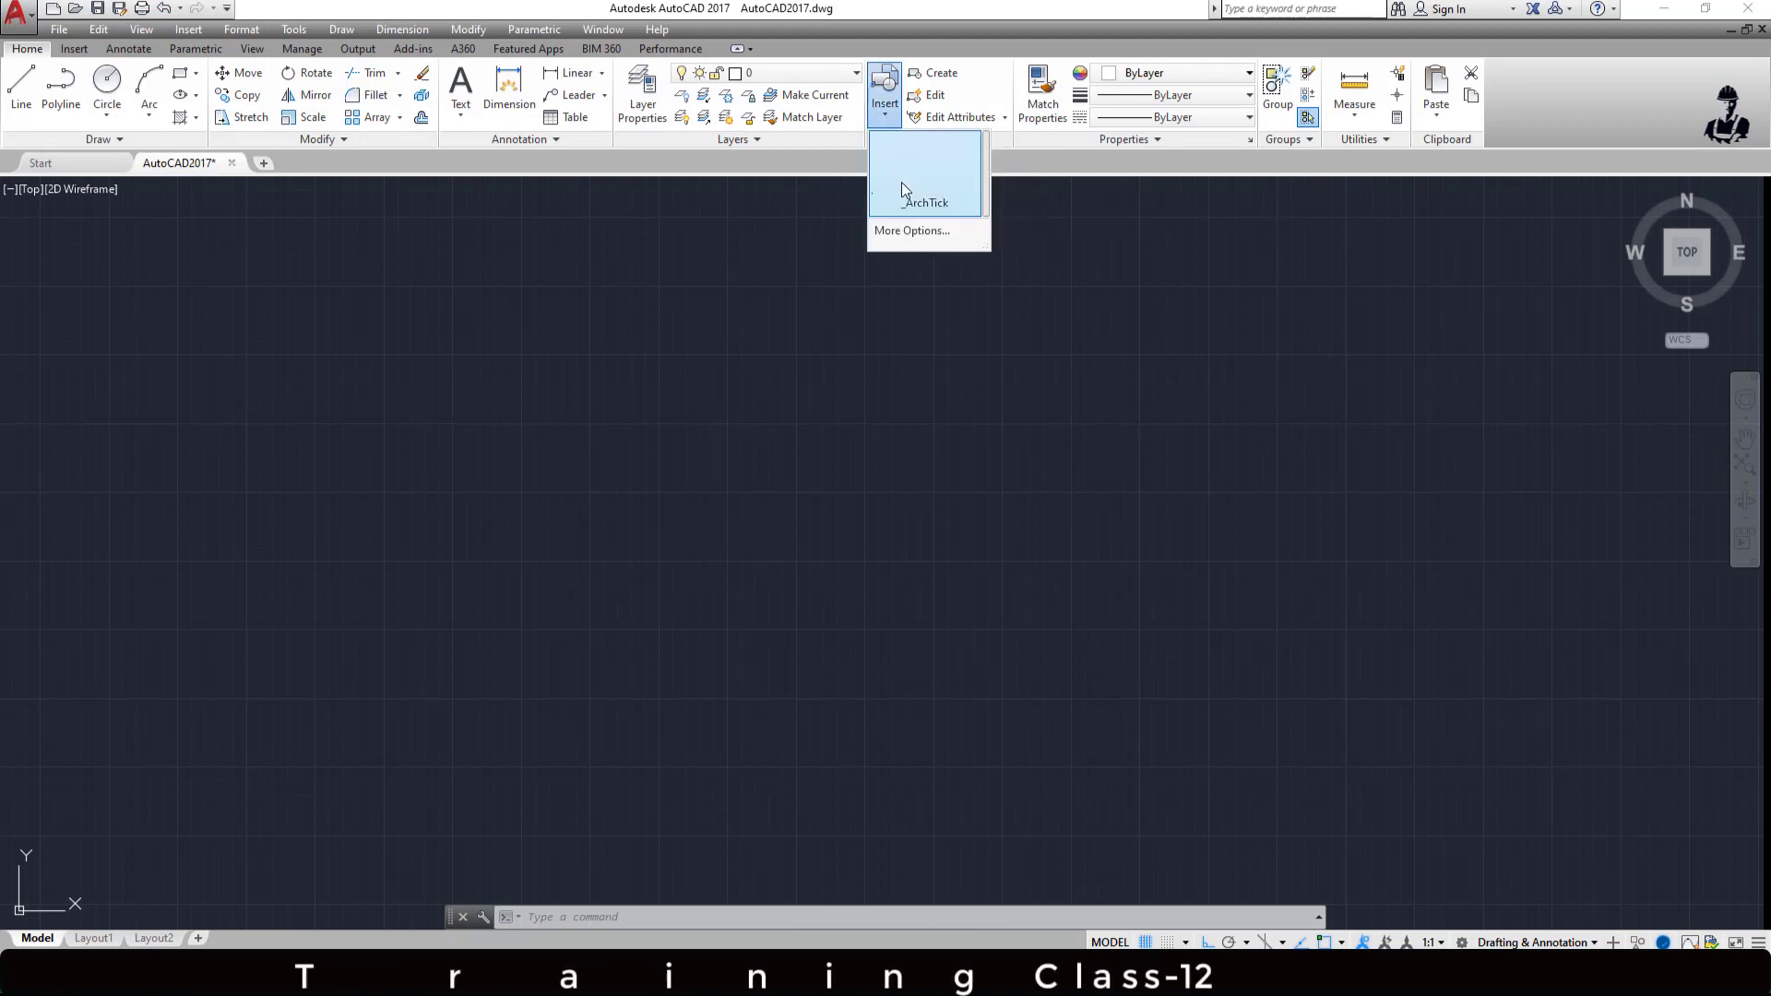
{"action": "left_click", "coordinate": [928, 232]}
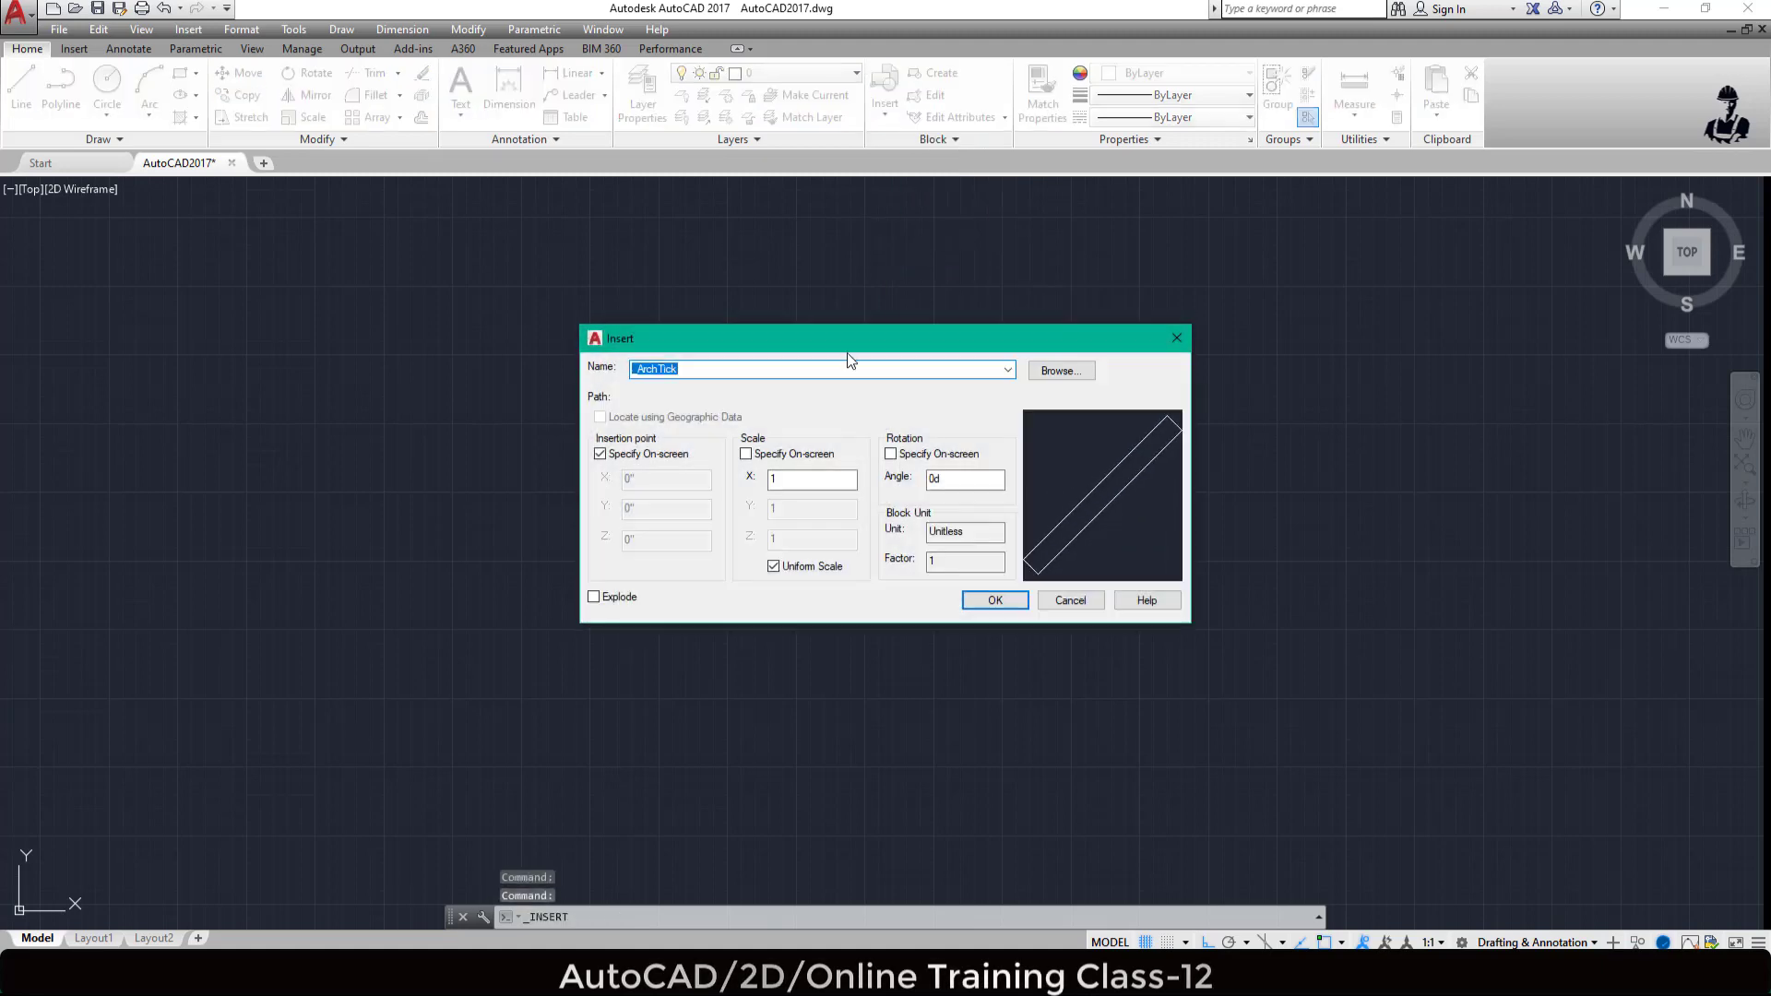
{"action": "left_click", "coordinate": [1058, 371]}
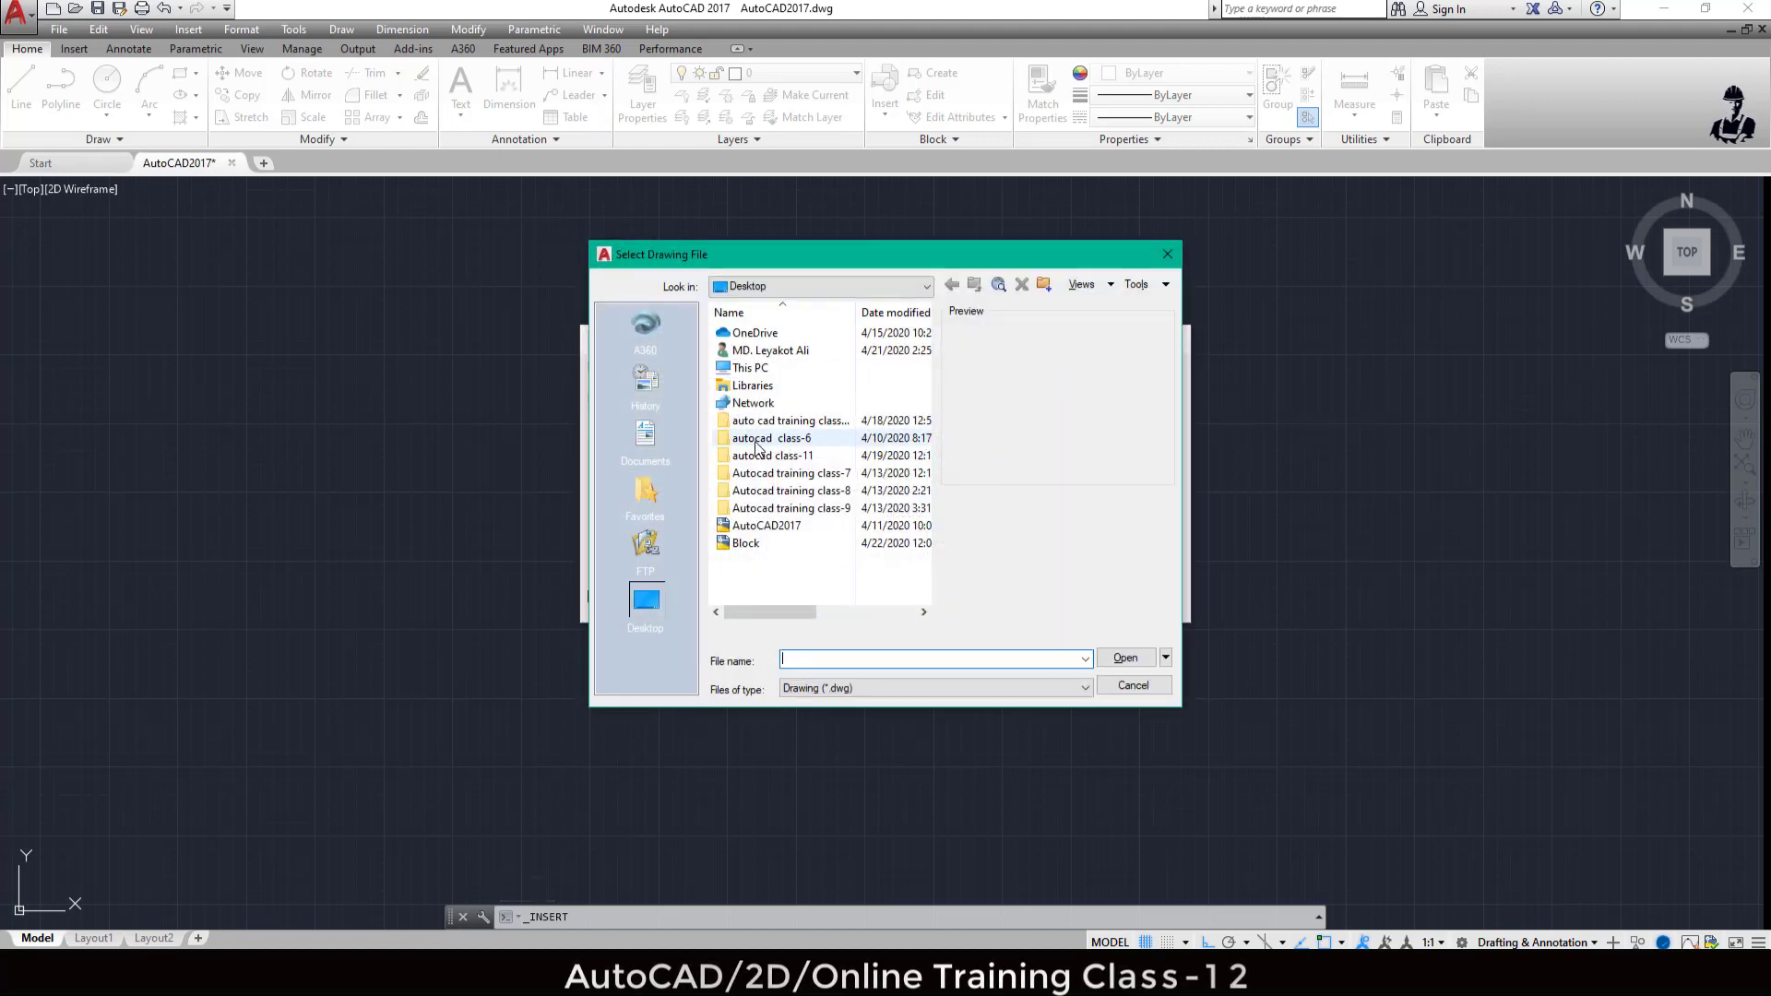
{"action": "left_click", "coordinate": [749, 544]}
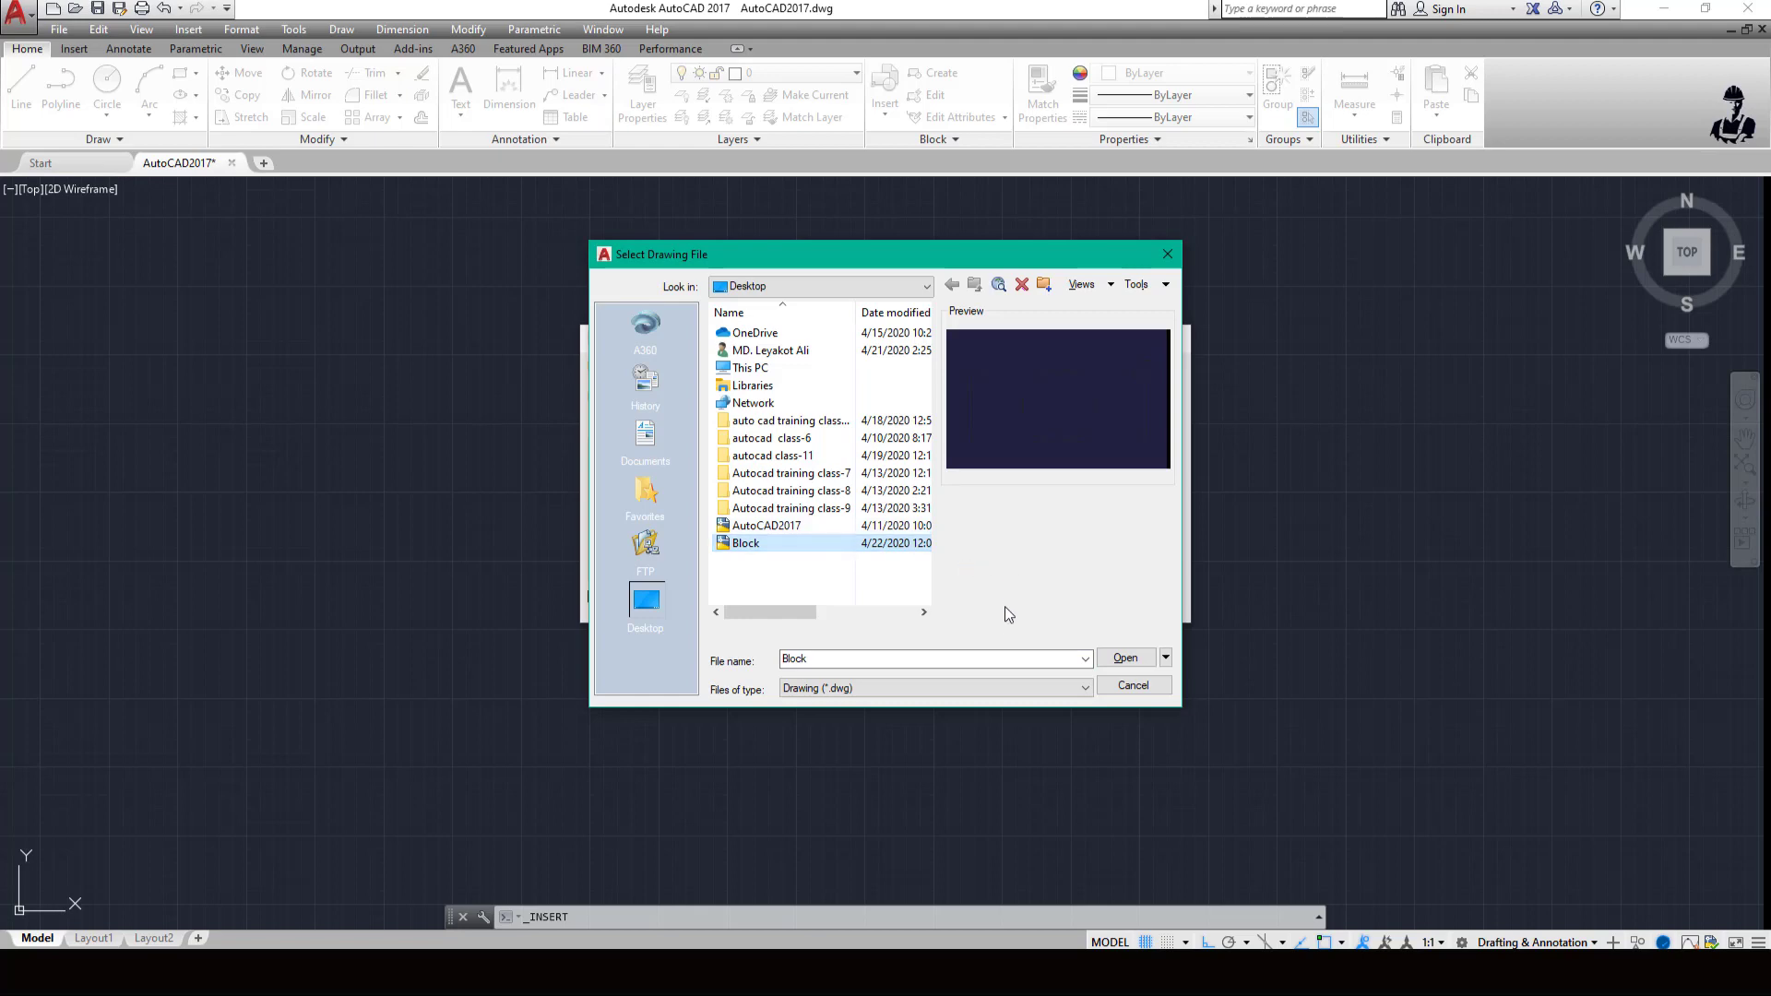
{"action": "left_click", "coordinate": [1127, 658]}
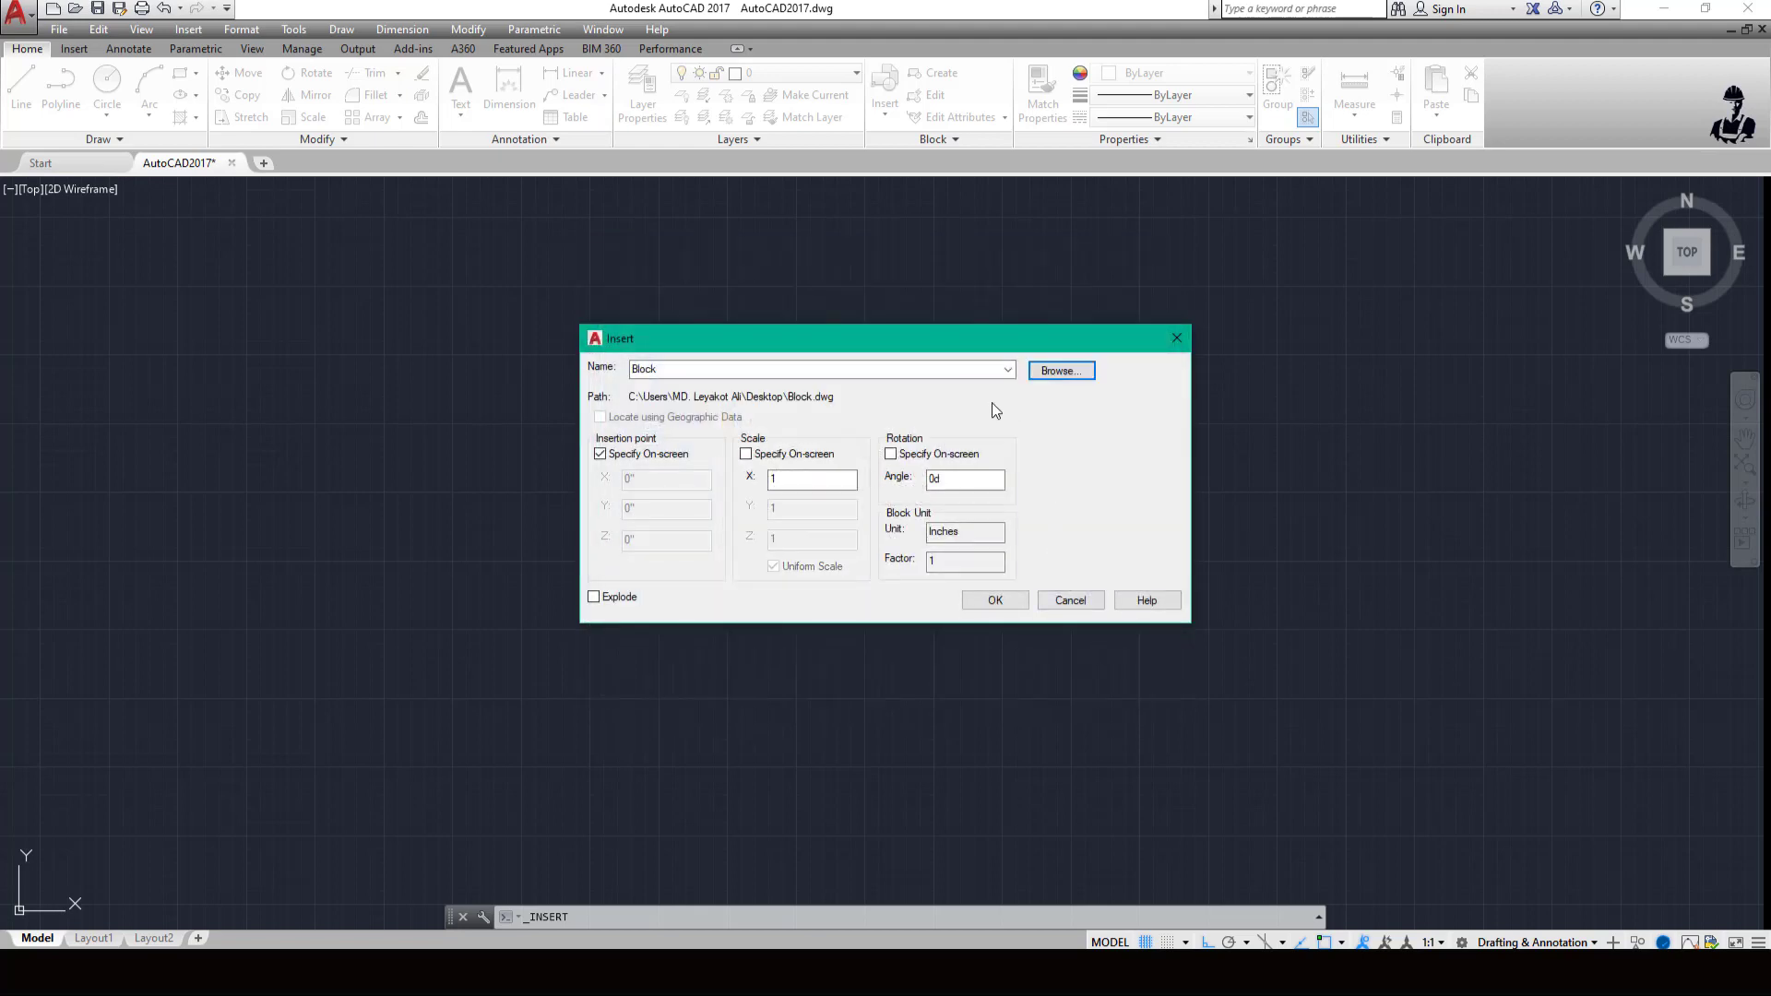
{"action": "left_click", "coordinate": [995, 601]}
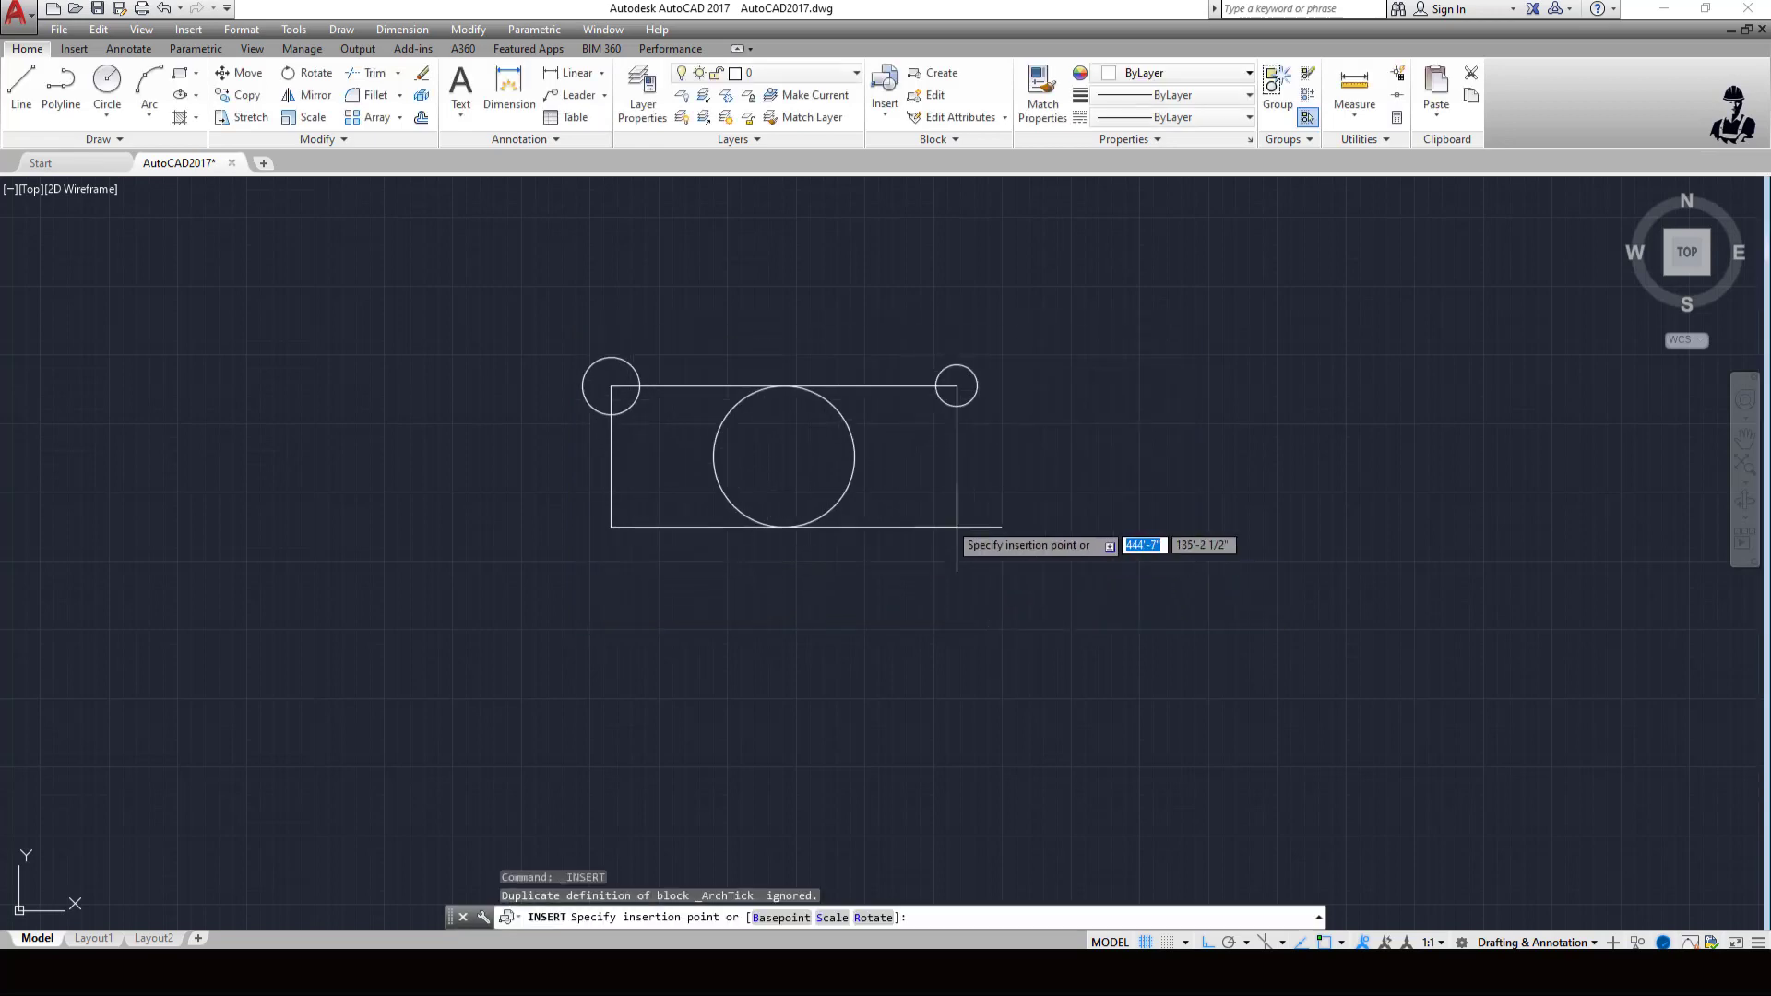
{"action": "left_click", "coordinate": [982, 492]}
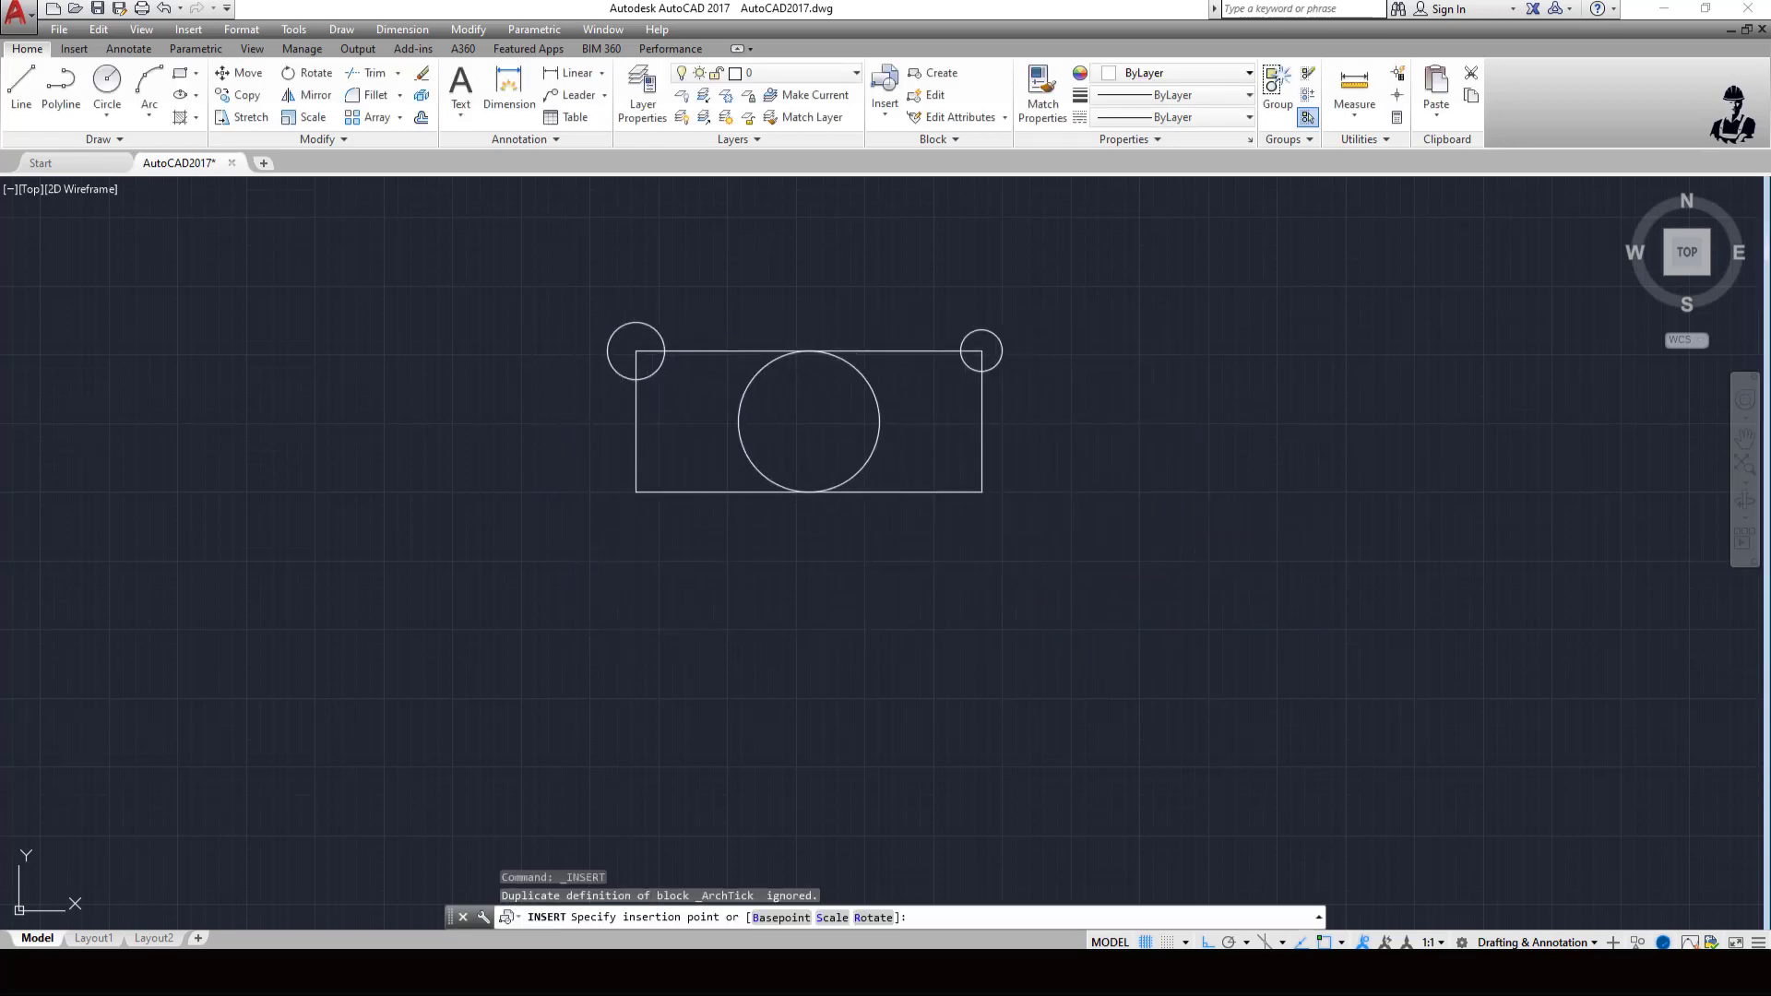